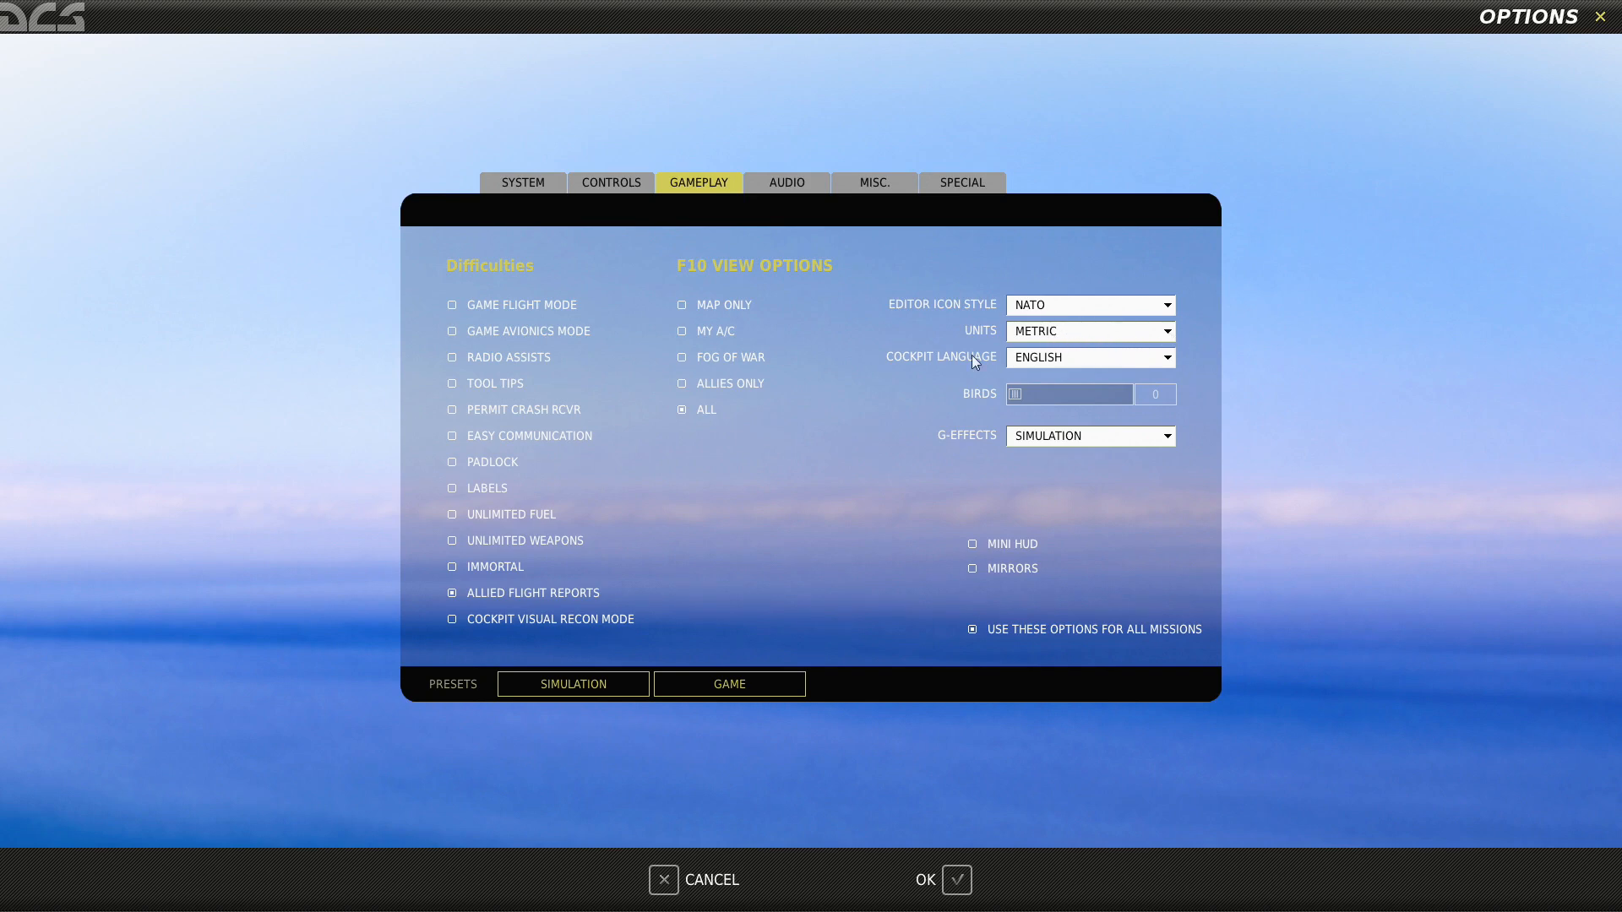
Review the coordinate display choices in the miscellaneous options, keep MGRS, and accept the options.
left_click(875, 188)
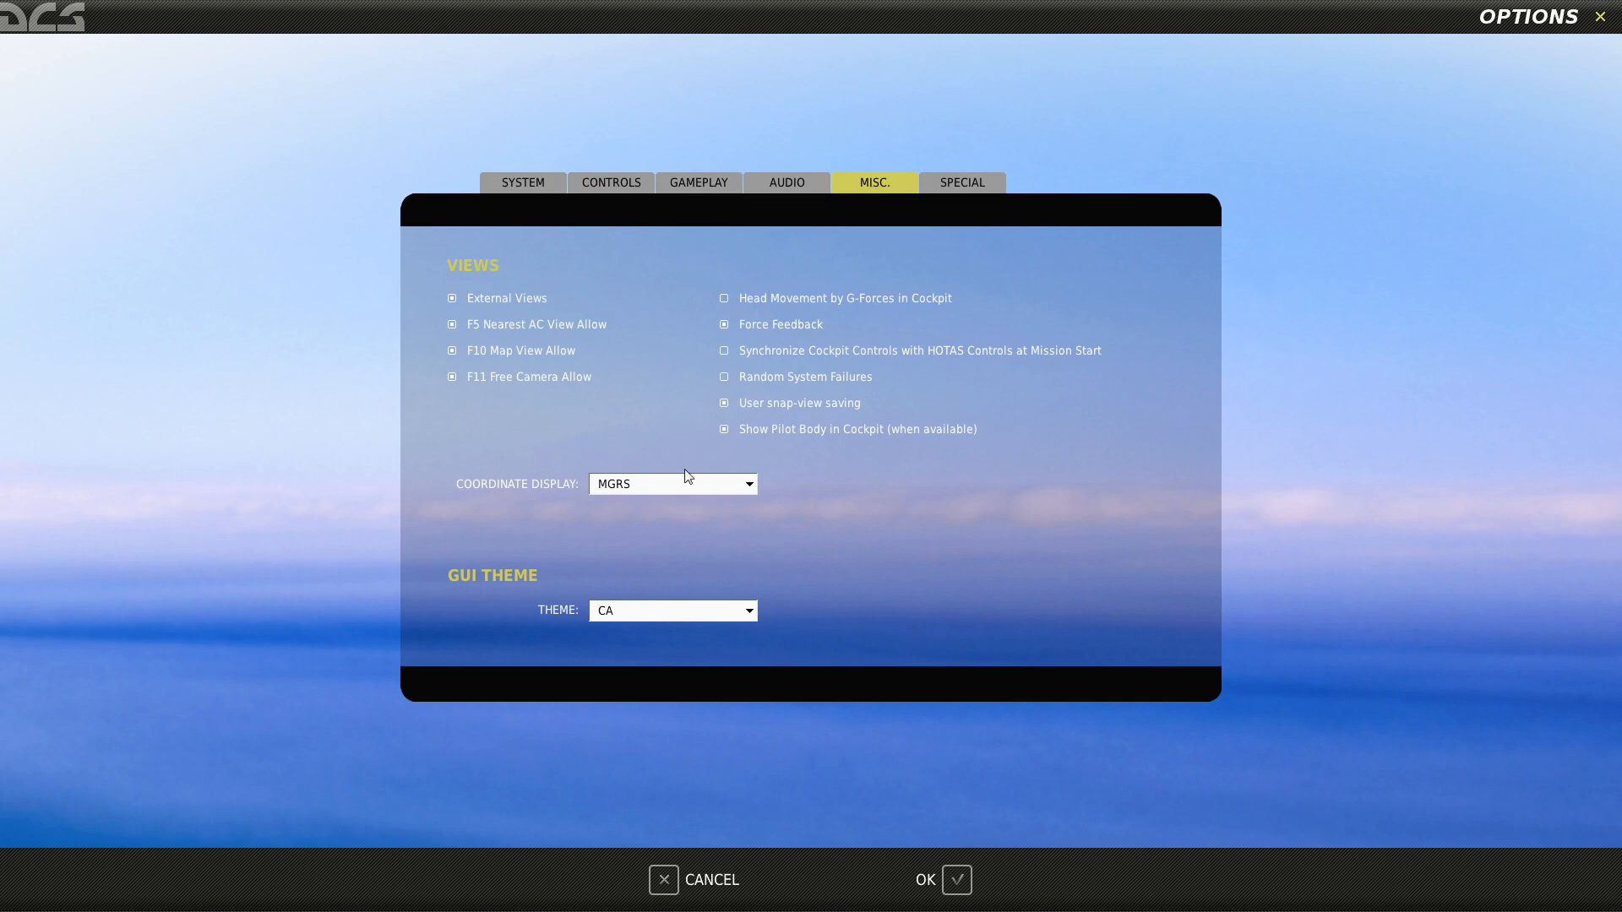
left_click(749, 484)
left_click(754, 483)
left_click(754, 483)
left_click(754, 482)
left_click(754, 484)
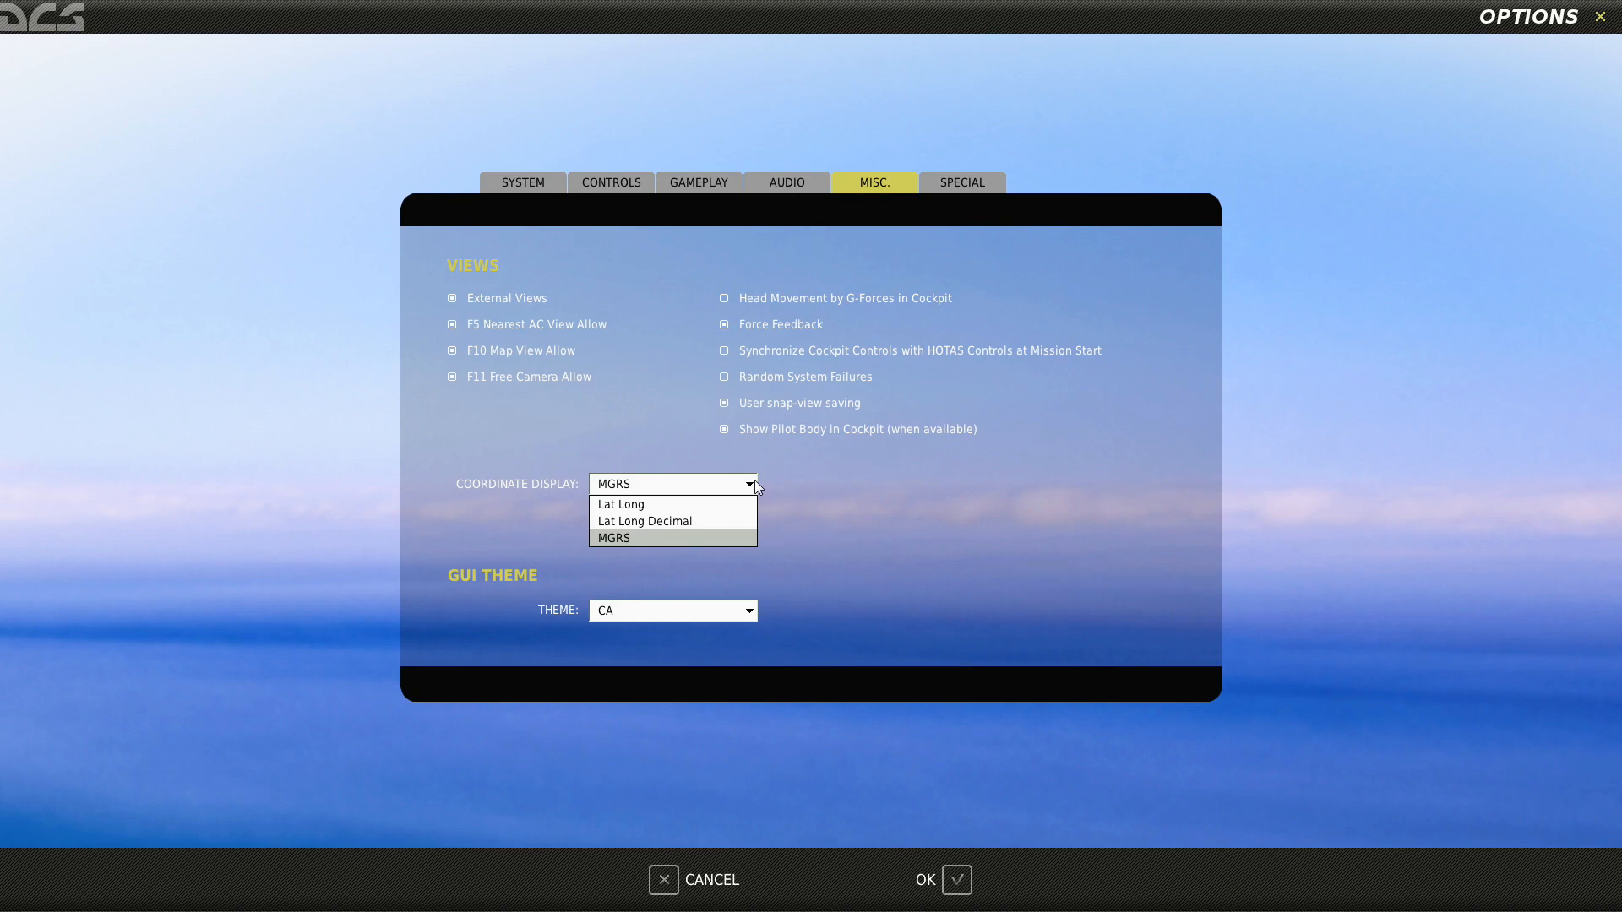
left_click(755, 482)
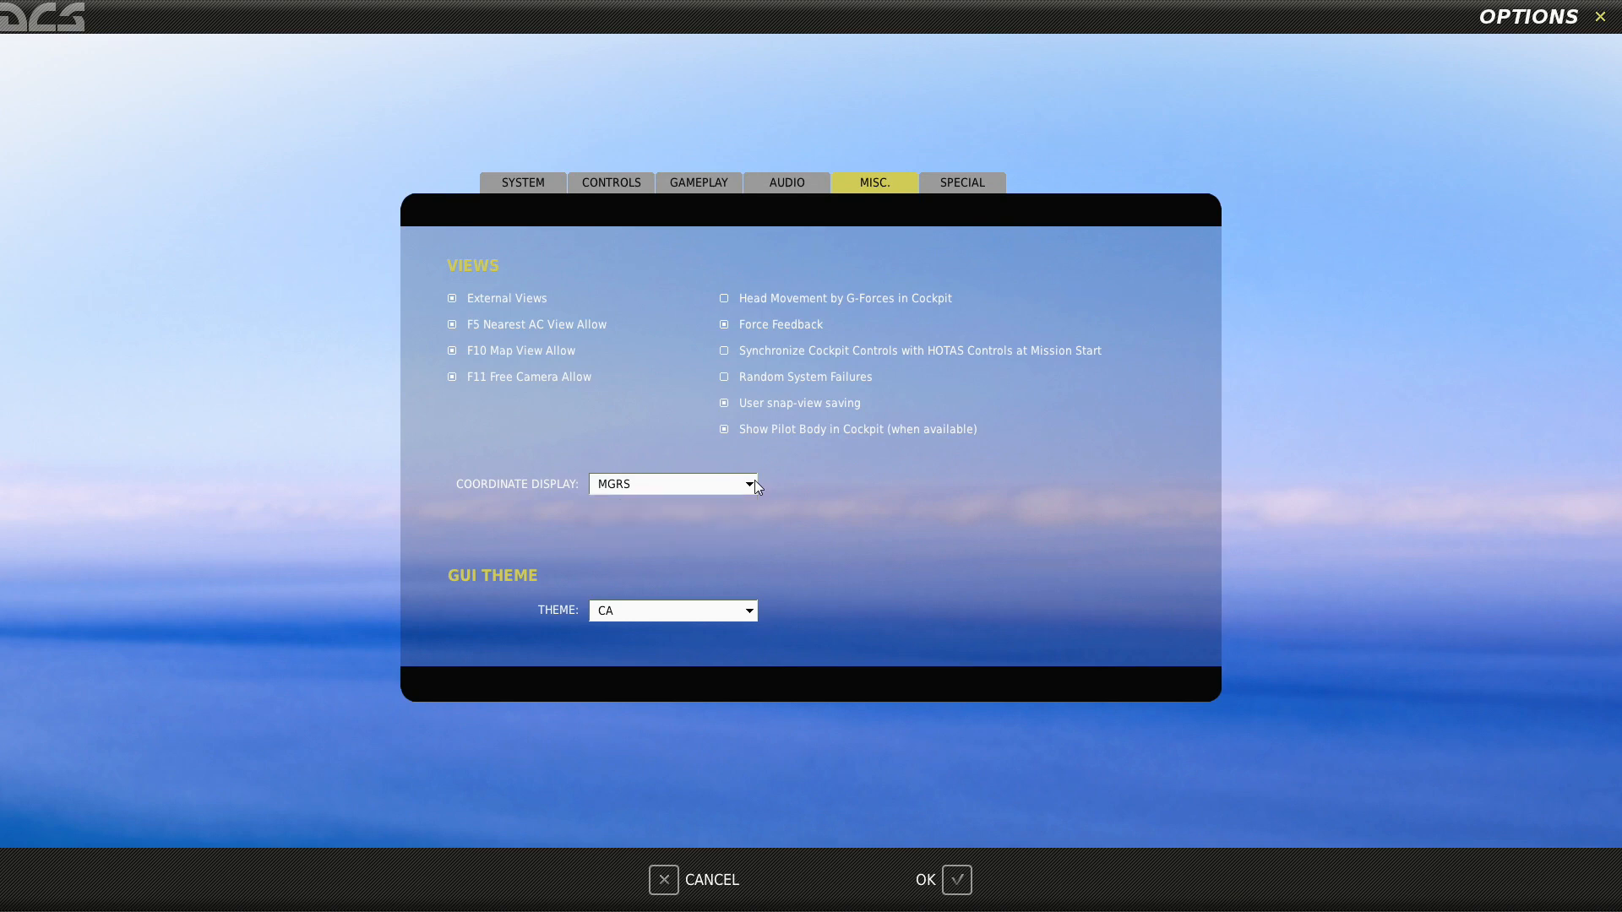
left_click(966, 877)
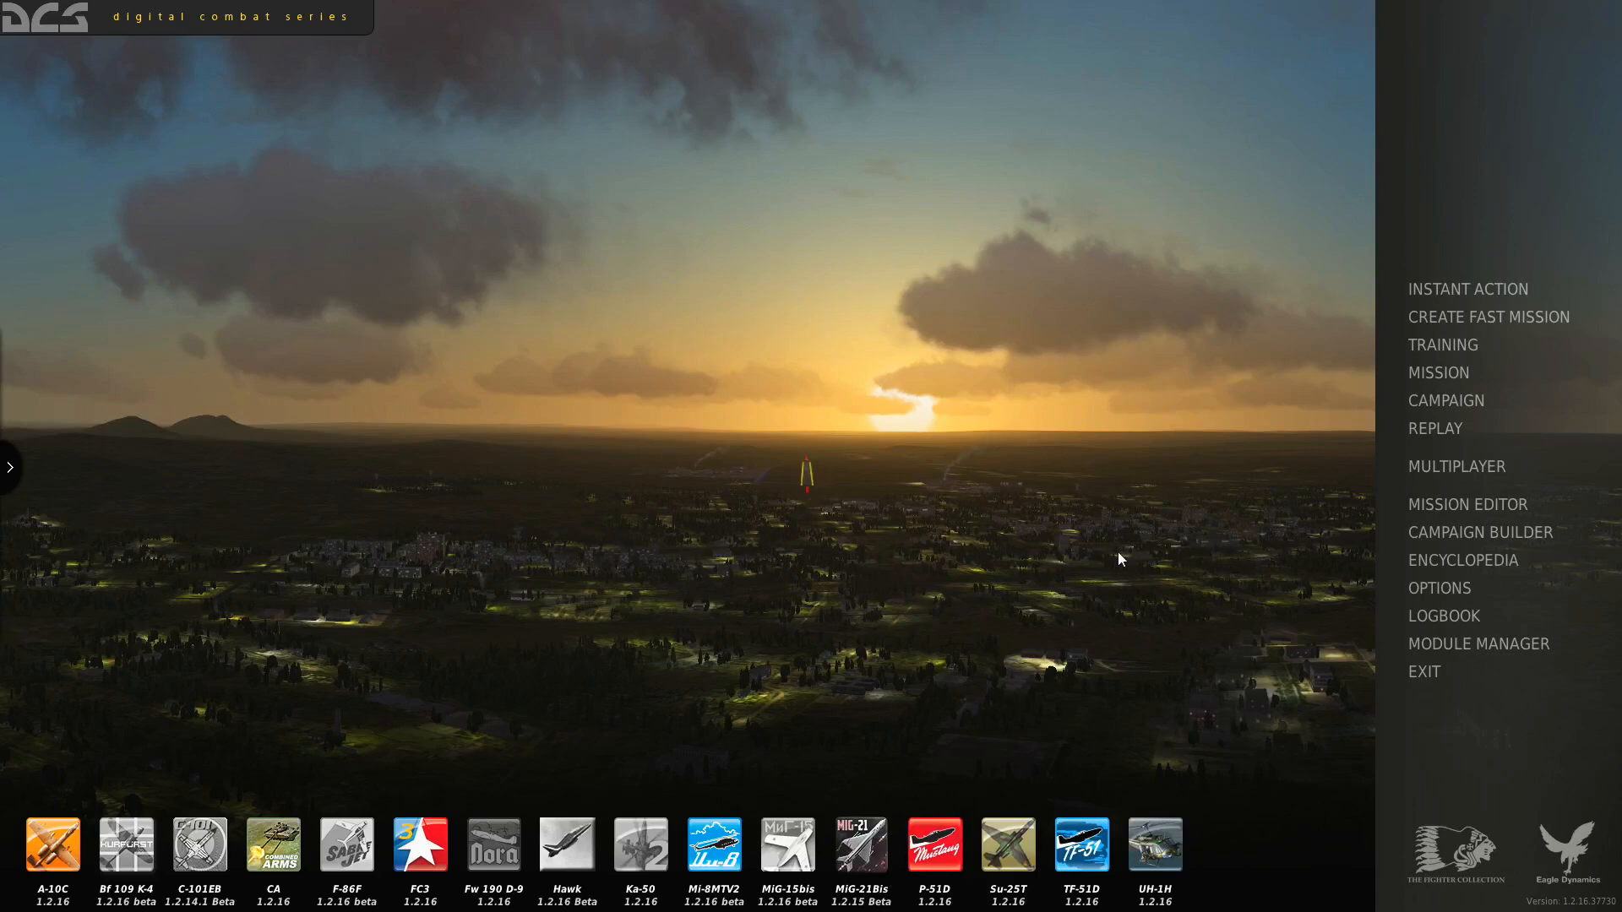
Open the Mission Editor and examine the Caucasus map and its grid at close and wide zoom levels.
left_click(1453, 506)
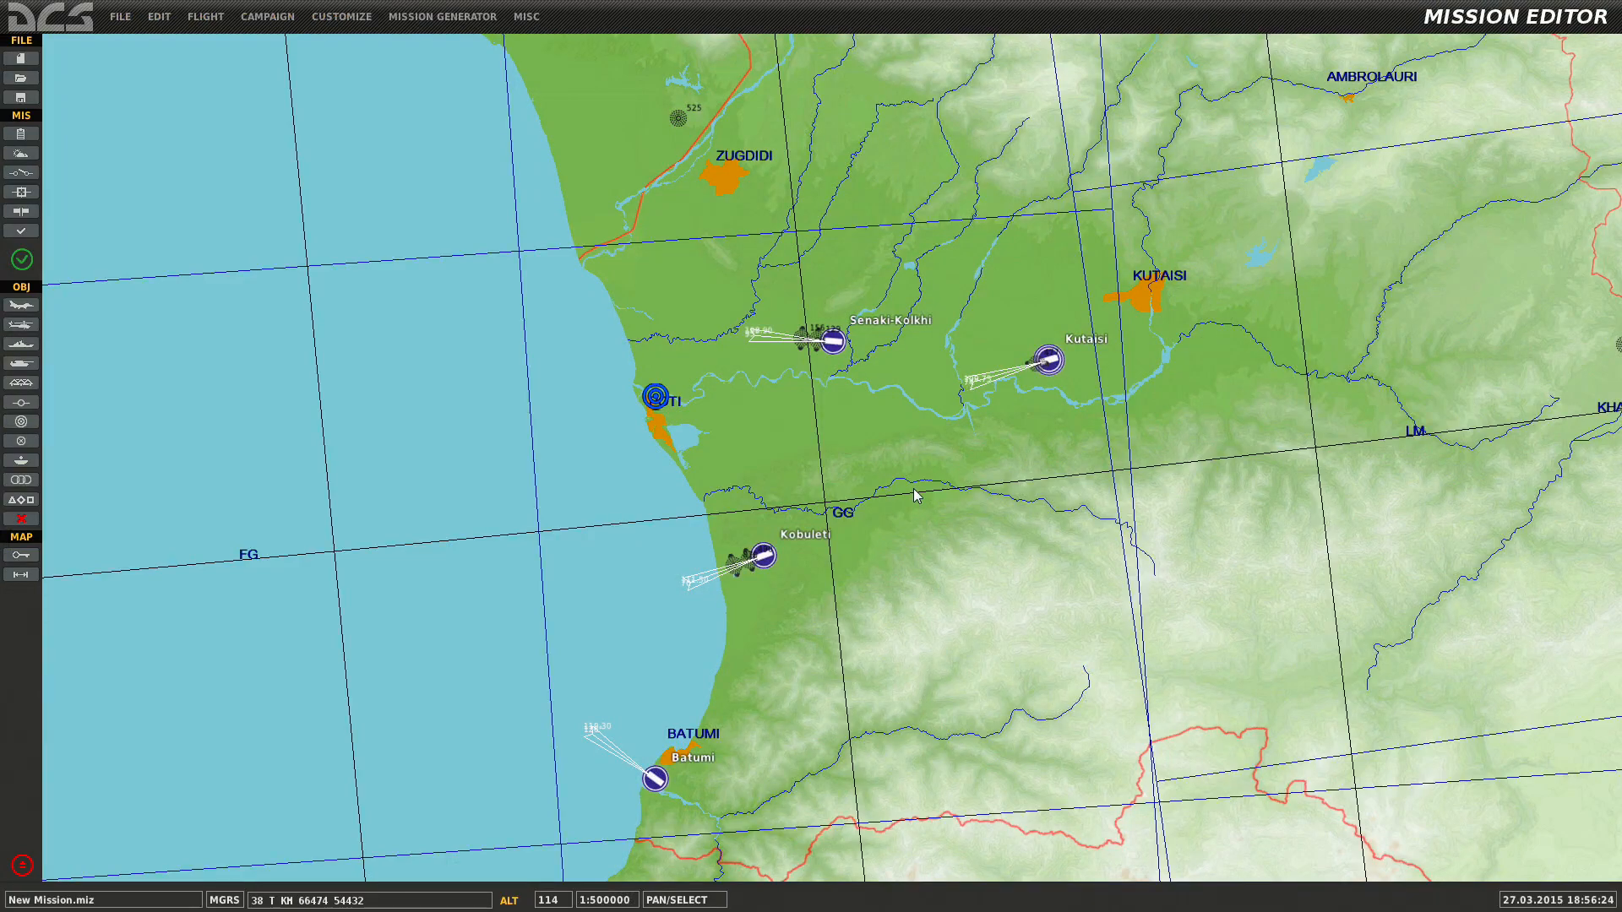
scroll(911, 487, "down", 3)
scroll(914, 489, "up", 3)
scroll(914, 490, "down", 3)
scroll(912, 488, "up", 3)
scroll(912, 488, "down", 3)
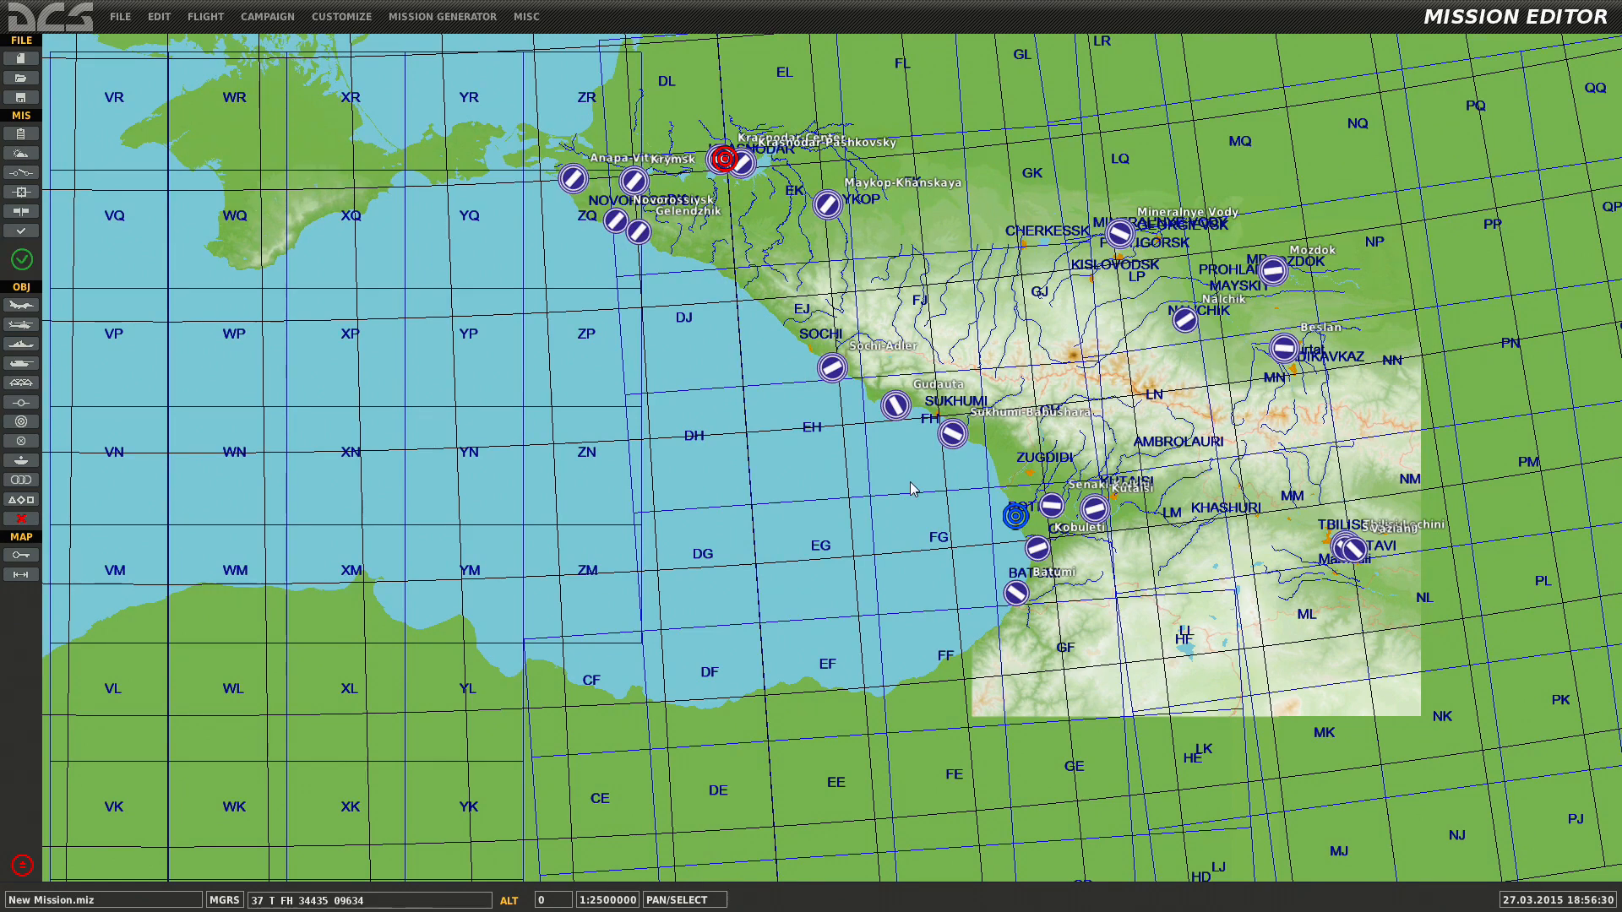
scroll(911, 484, "up", 4)
scroll(910, 488, "down", 4)
left_click_drag(1004, 435, 894, 443)
scroll(895, 446, "up", 5)
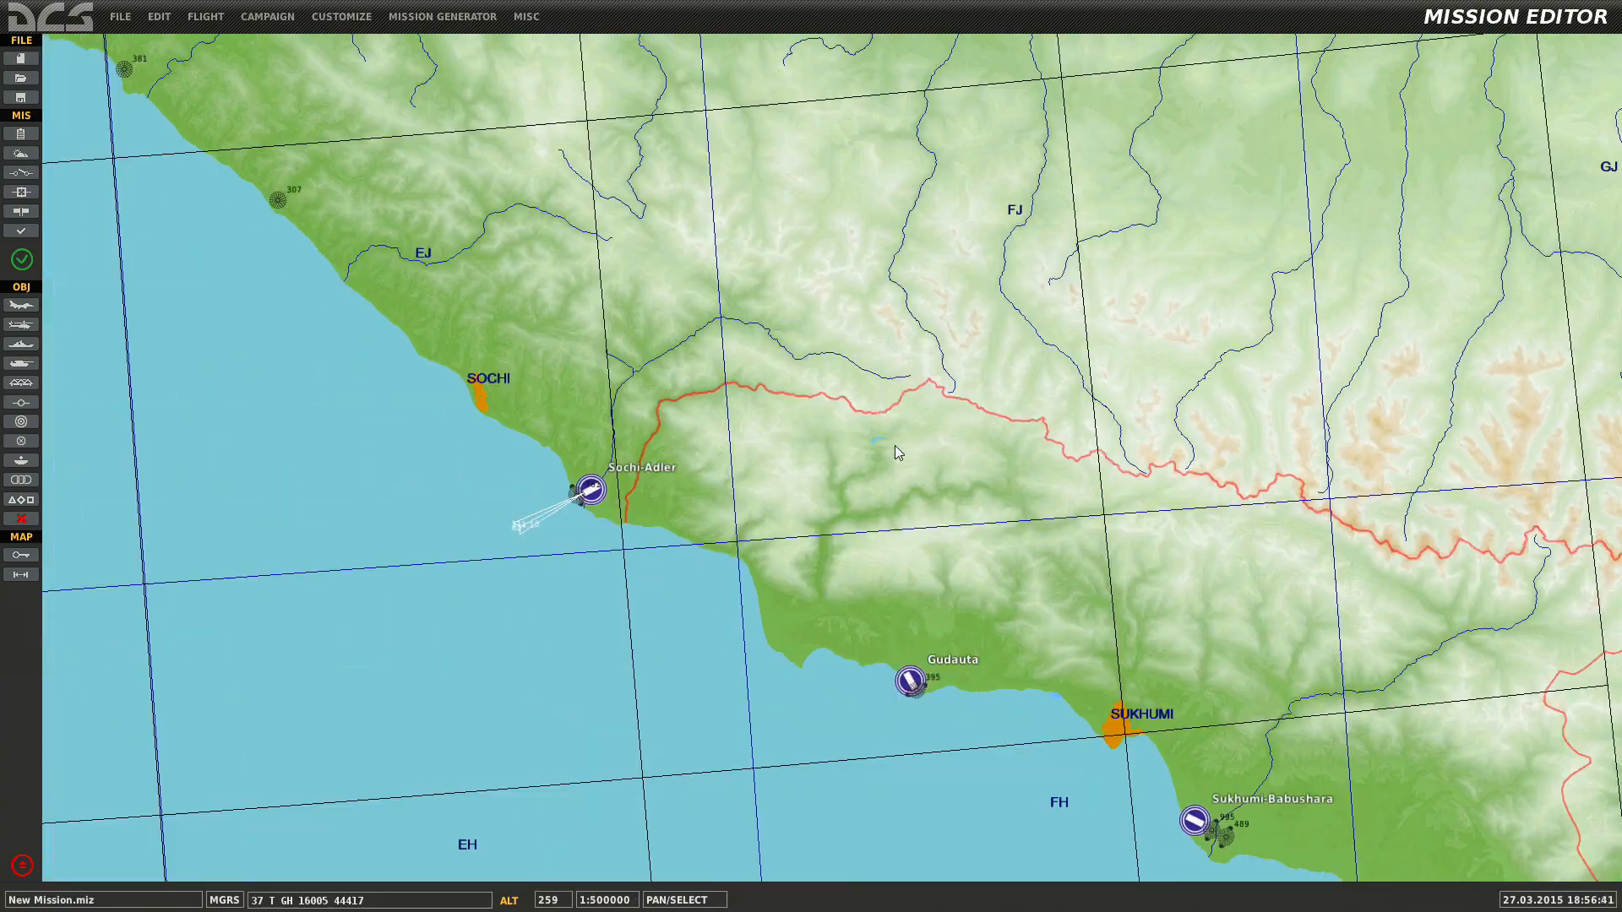
scroll(819, 429, "up", 5)
scroll(738, 435, "down", 10)
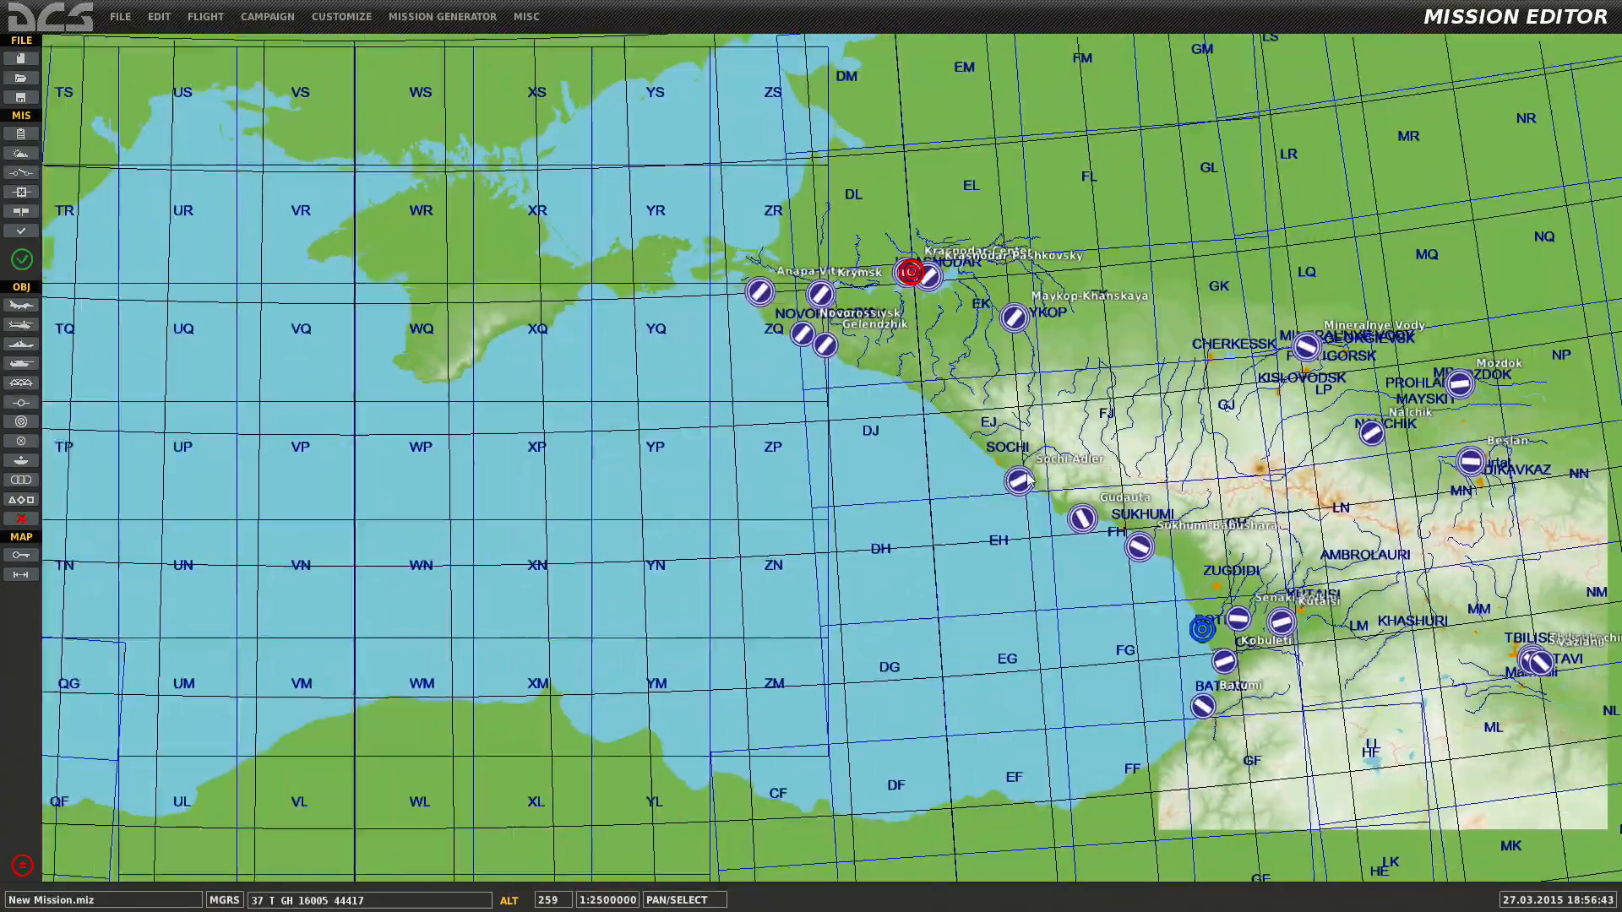
left_click_drag(1029, 480, 843, 458)
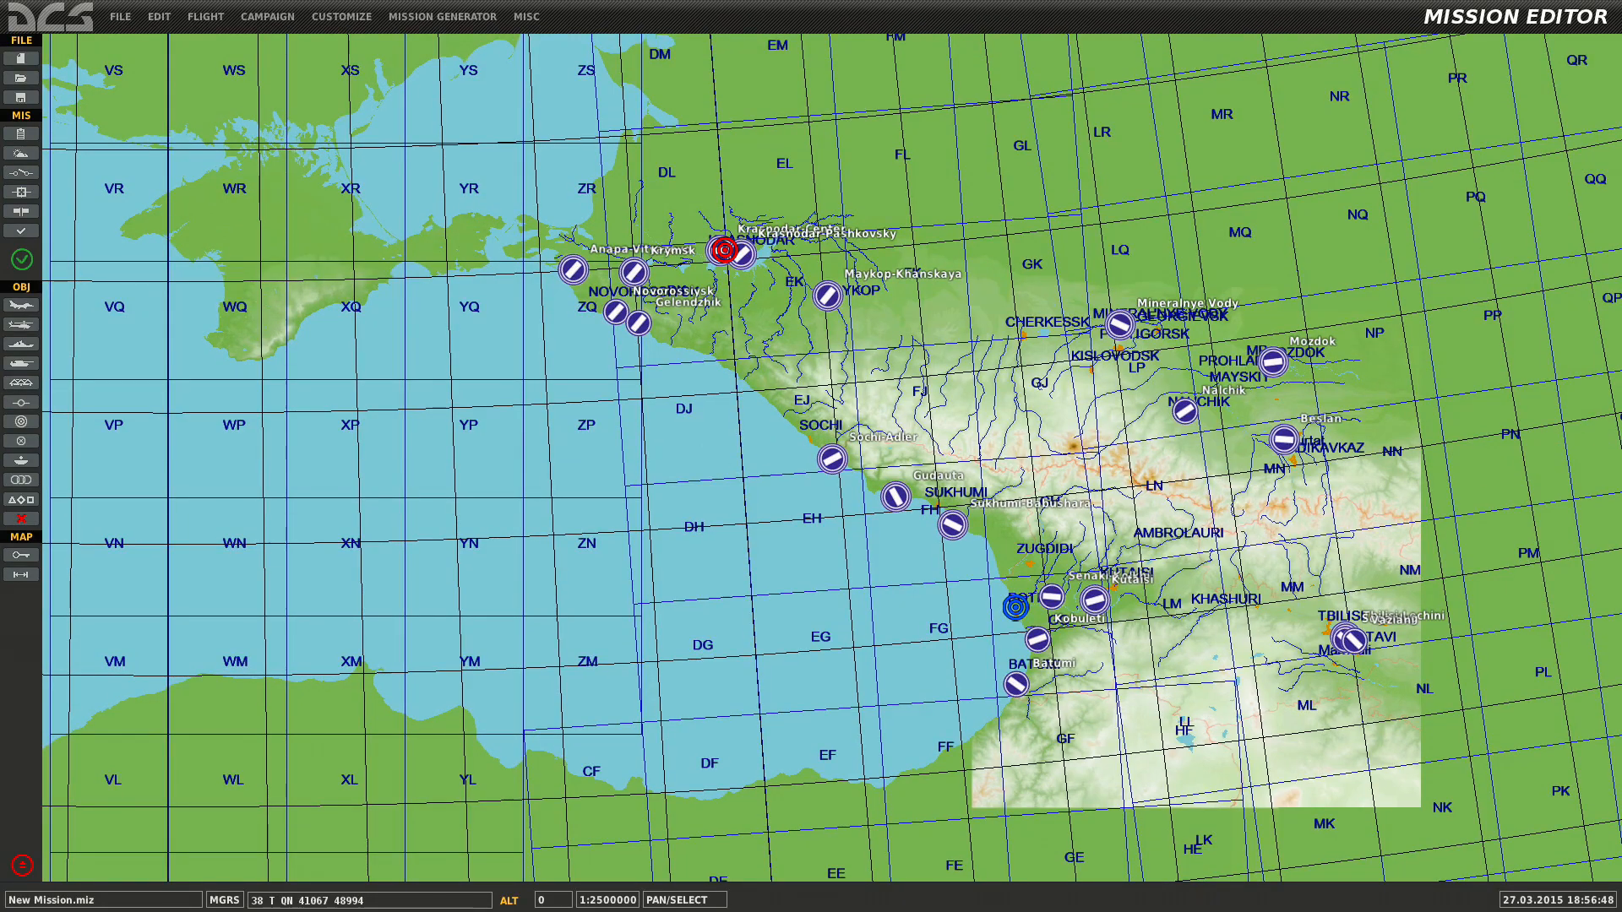
Switch to the DCS User Manual in Adobe Acrobat, maximize its window, and read the Mission Editor chapter's introduction.
key("alt+Tab")
left_click_drag(1124, 57, 595, 57)
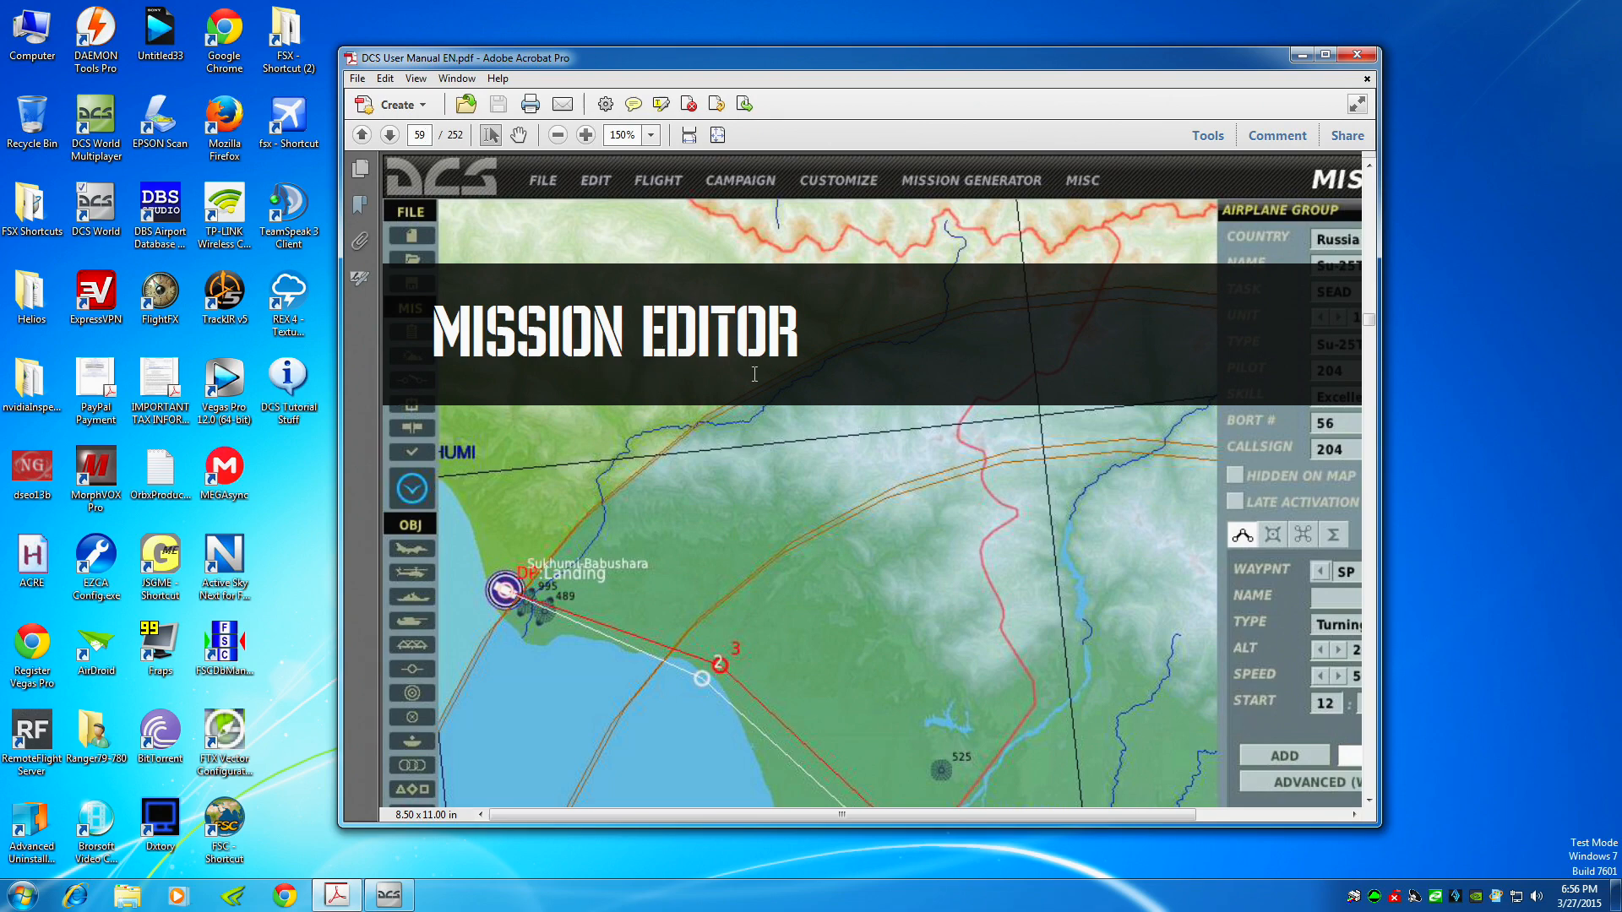
scroll(781, 380, "down", 8)
left_click(1325, 54)
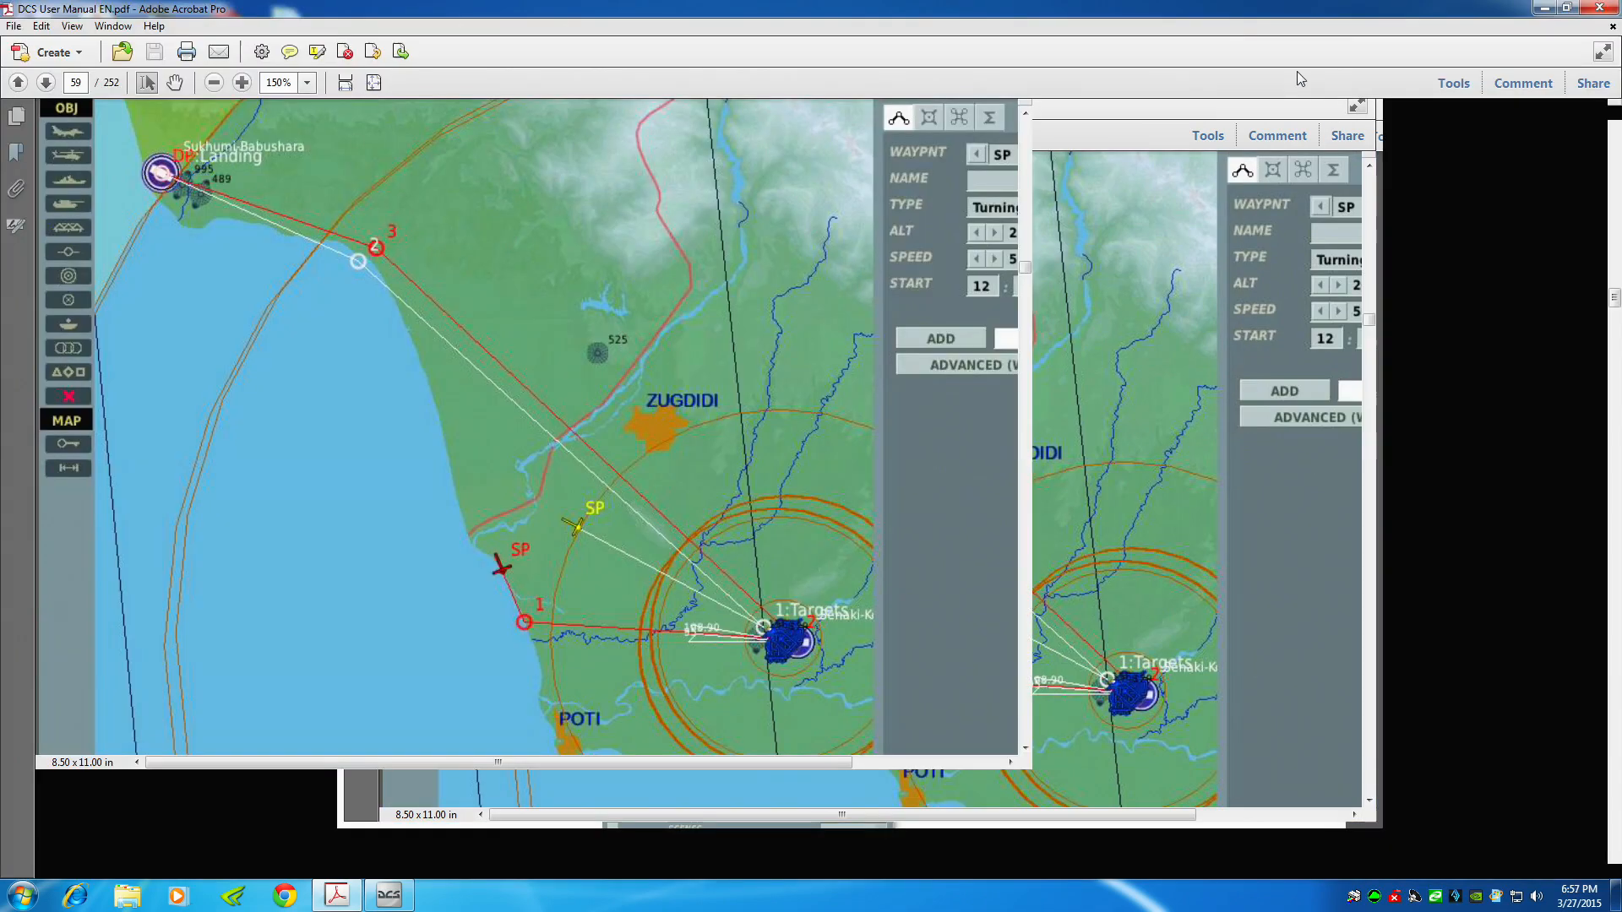
scroll(672, 485, "down", 15)
scroll(612, 583, "down", 10)
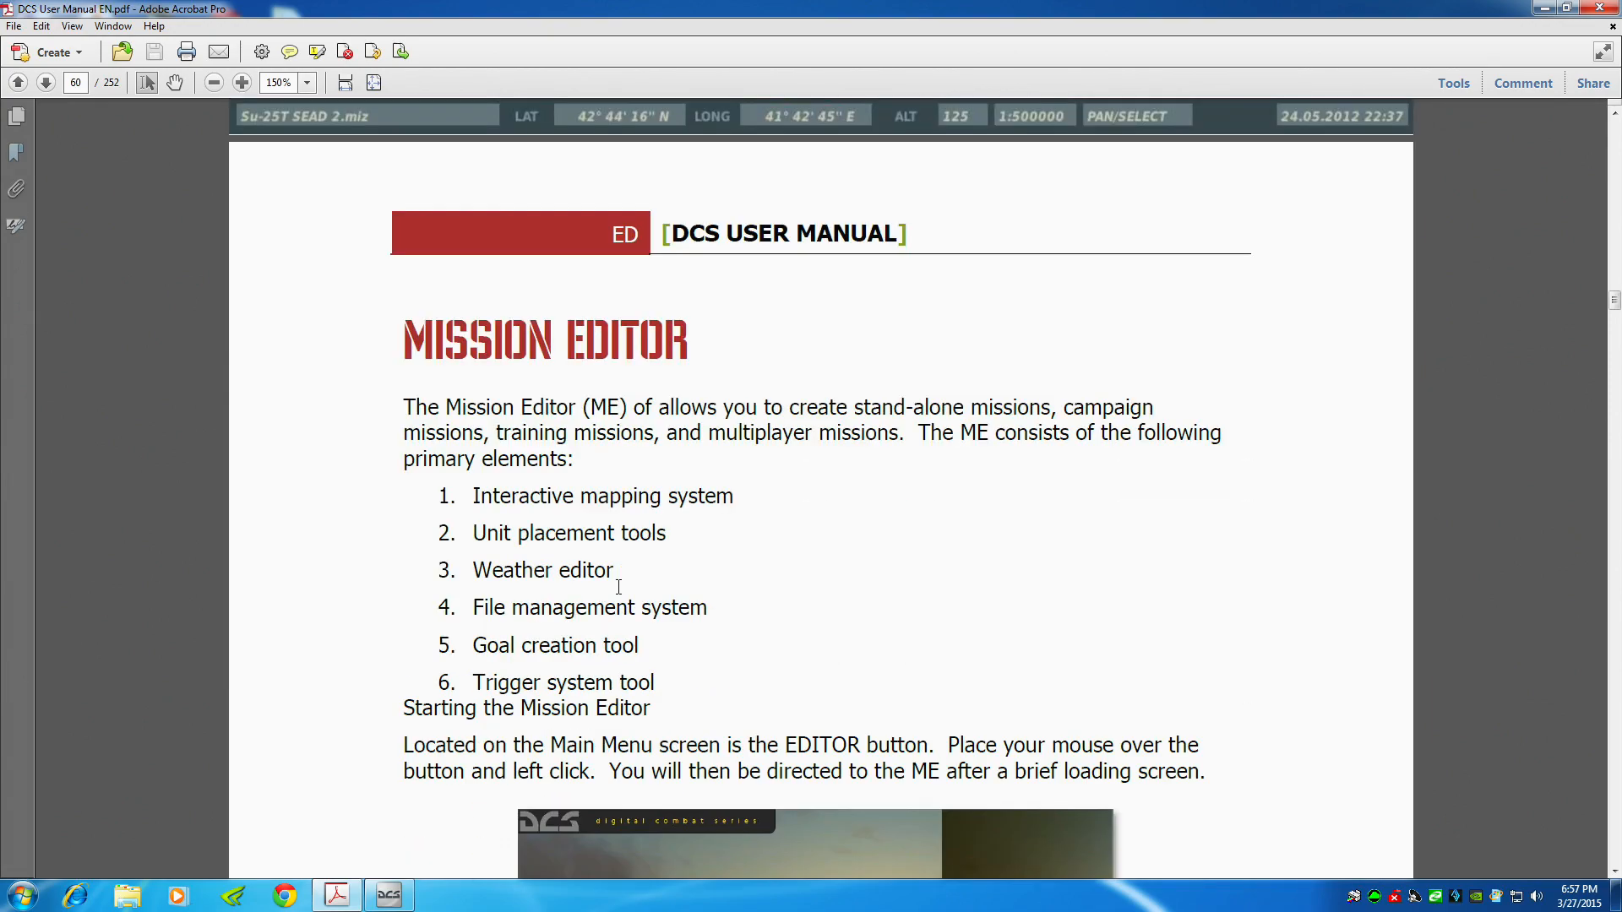
scroll(609, 524, "up", 4)
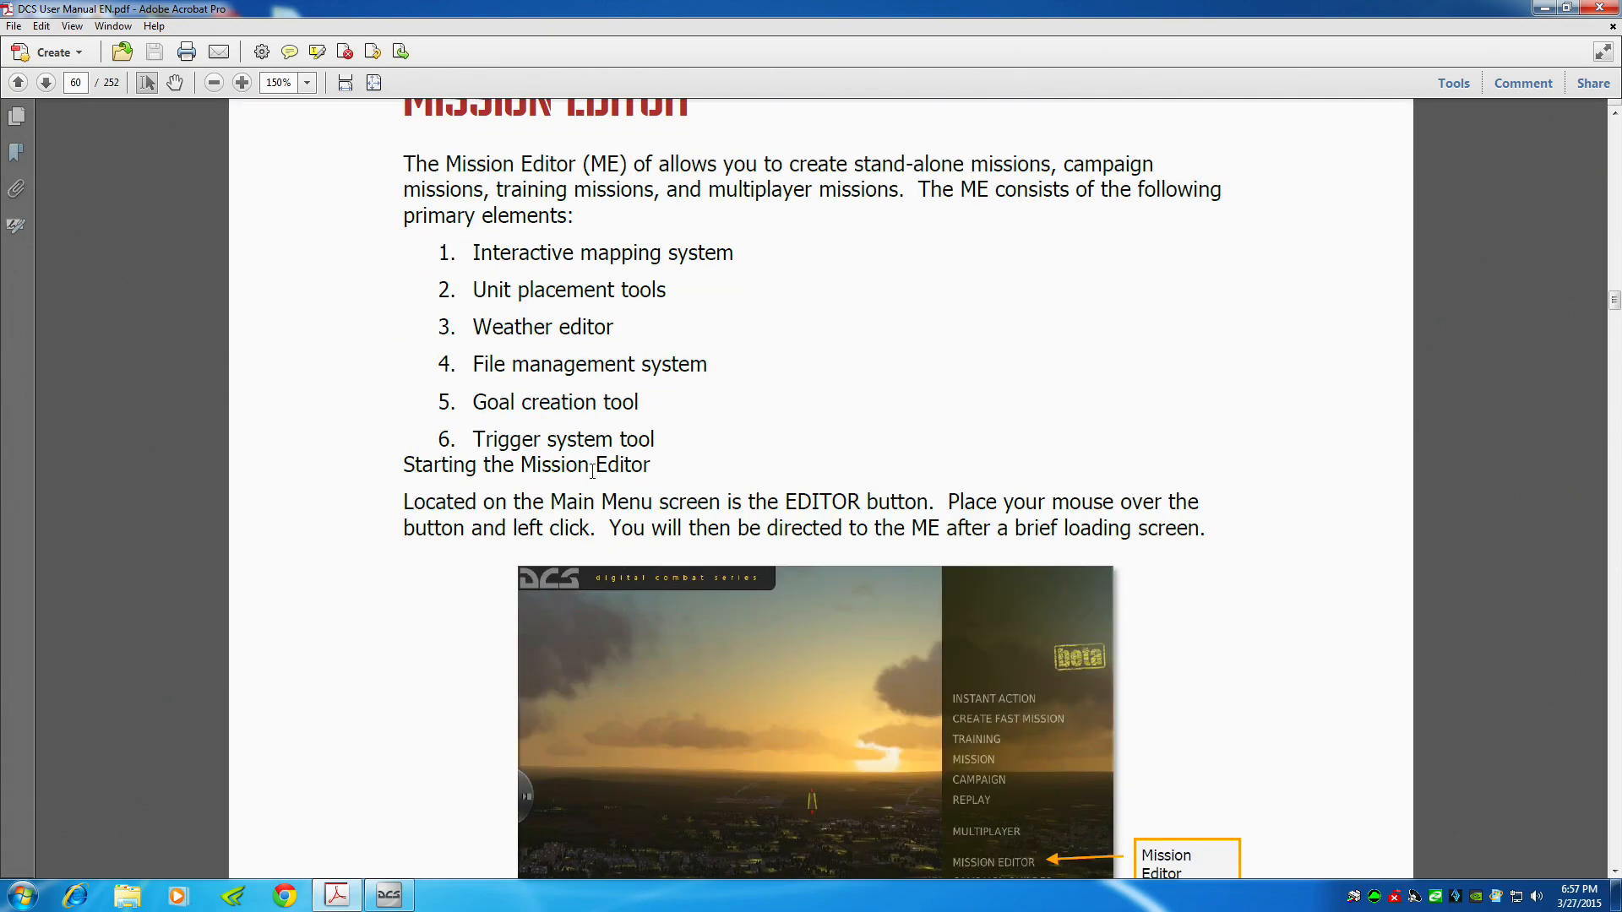
left_click_drag(485, 256, 747, 456)
scroll(748, 456, "down", 20)
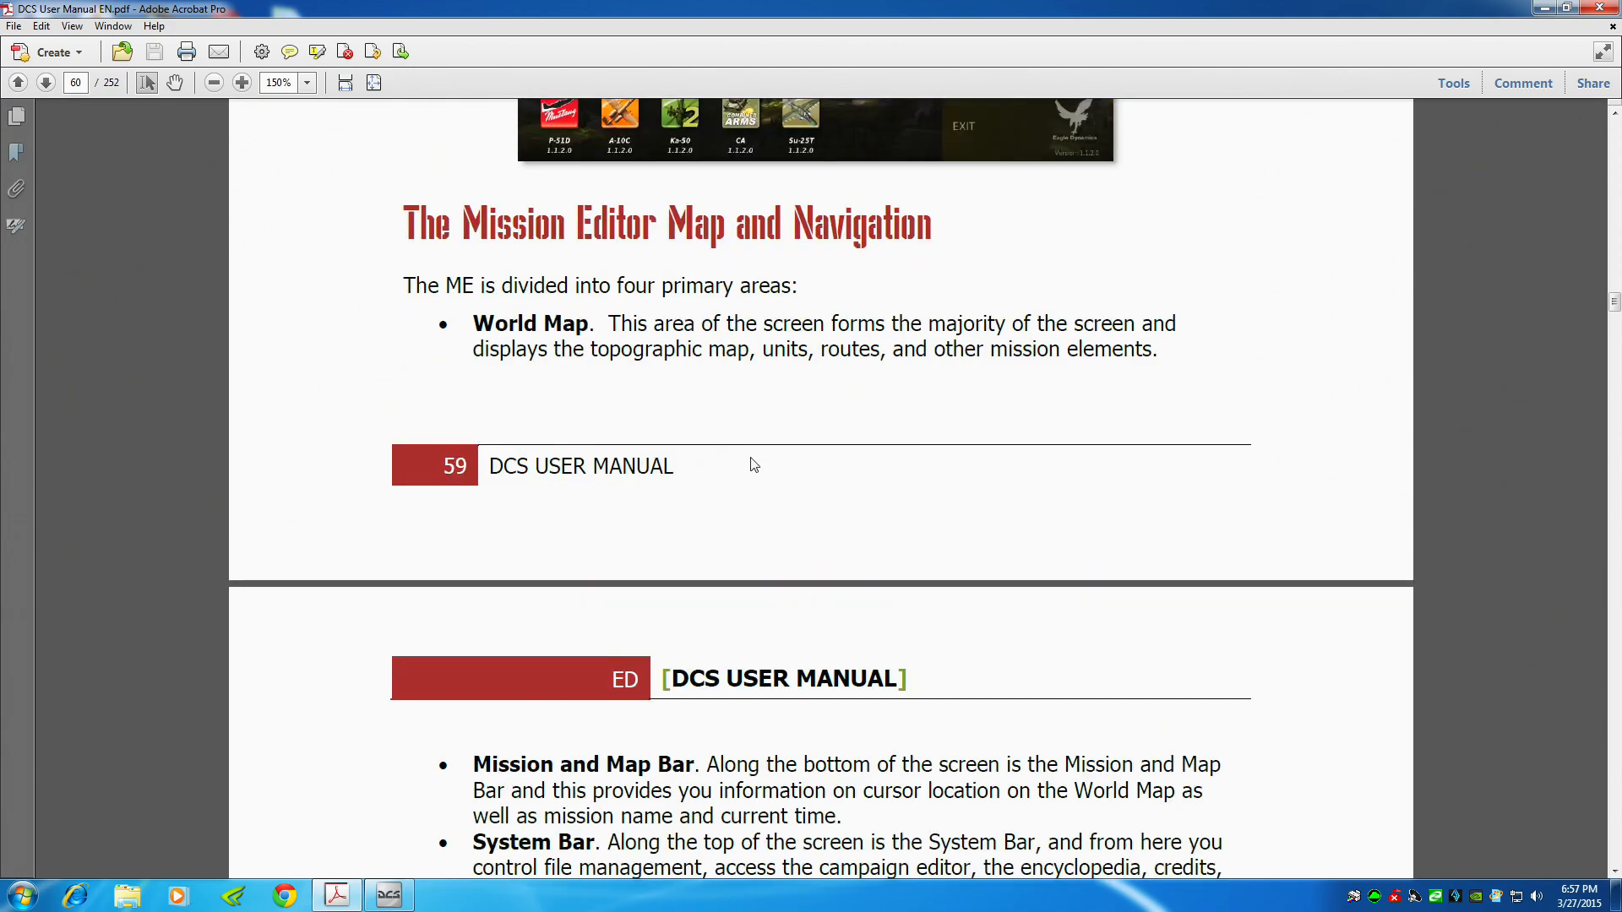
Read the manual's pages on the Mission Editor screen areas, map navigation, Mission and Map Bar, and System Bar.
scroll(750, 456, "down", 9)
scroll(748, 460, "down", 4)
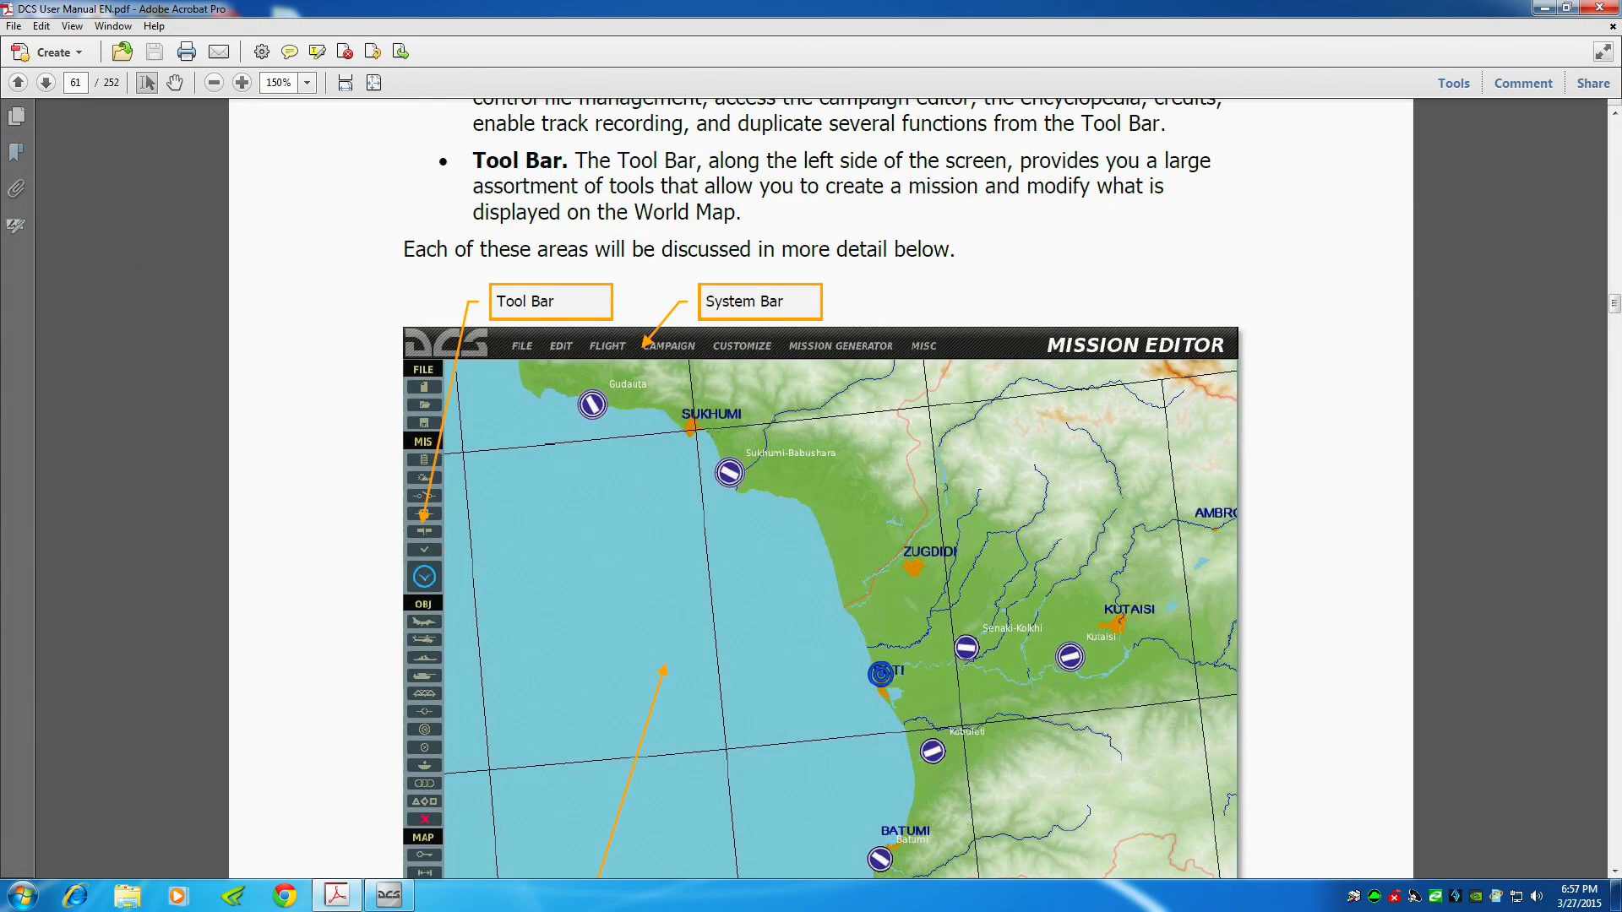
scroll(650, 326, "down", 20)
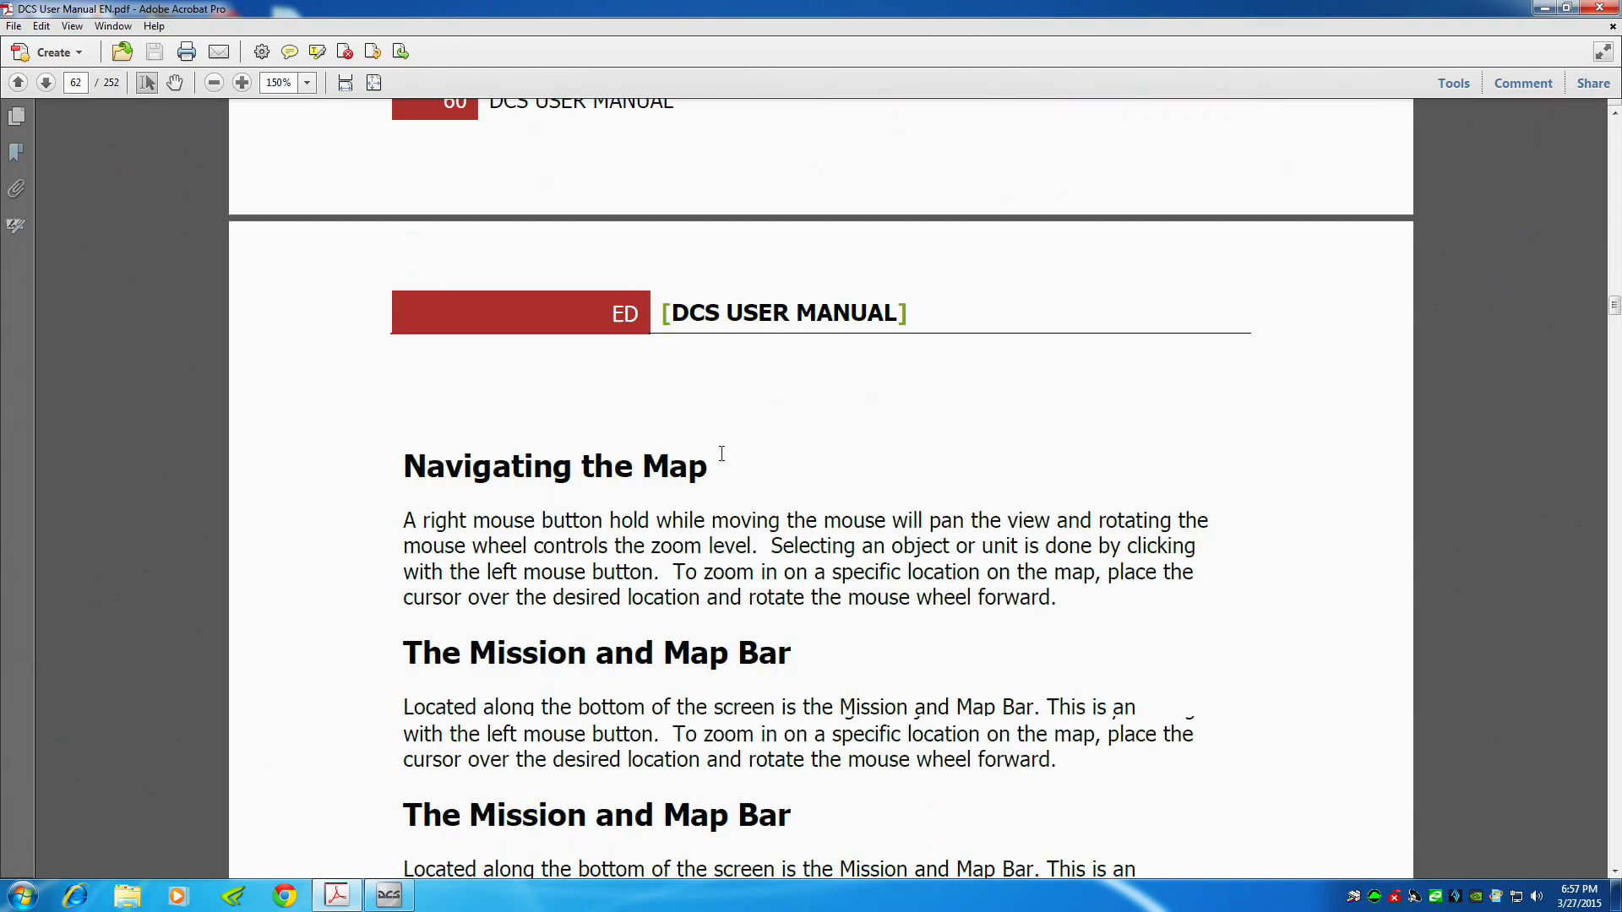
scroll(723, 461, "down", 20)
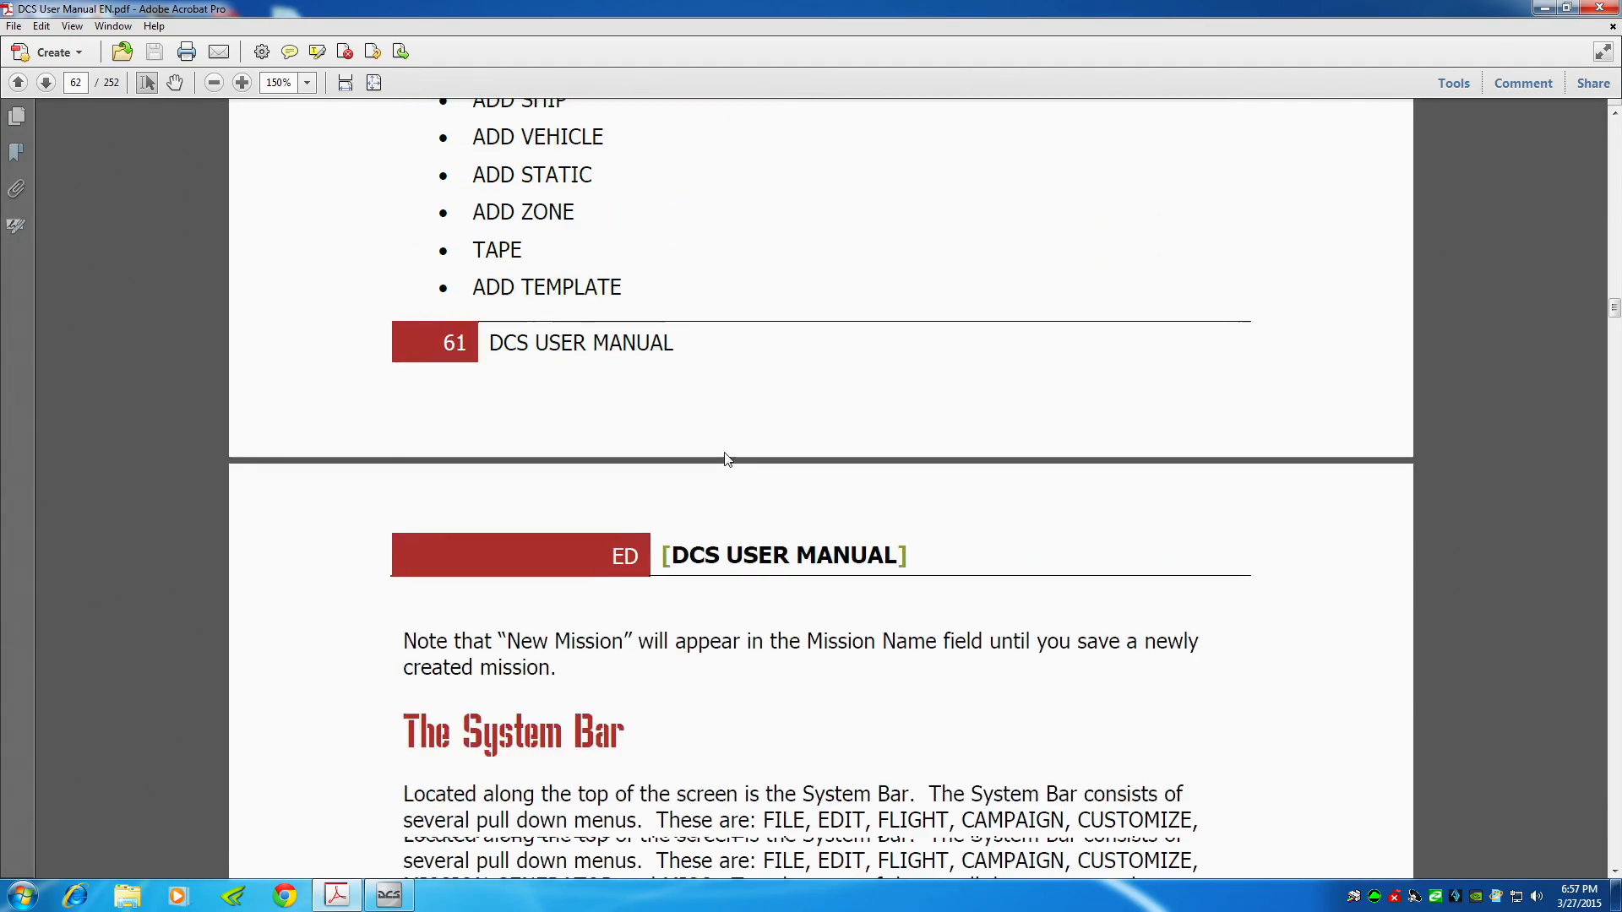
scroll(726, 463, "down", 10)
scroll(526, 245, "up", 20)
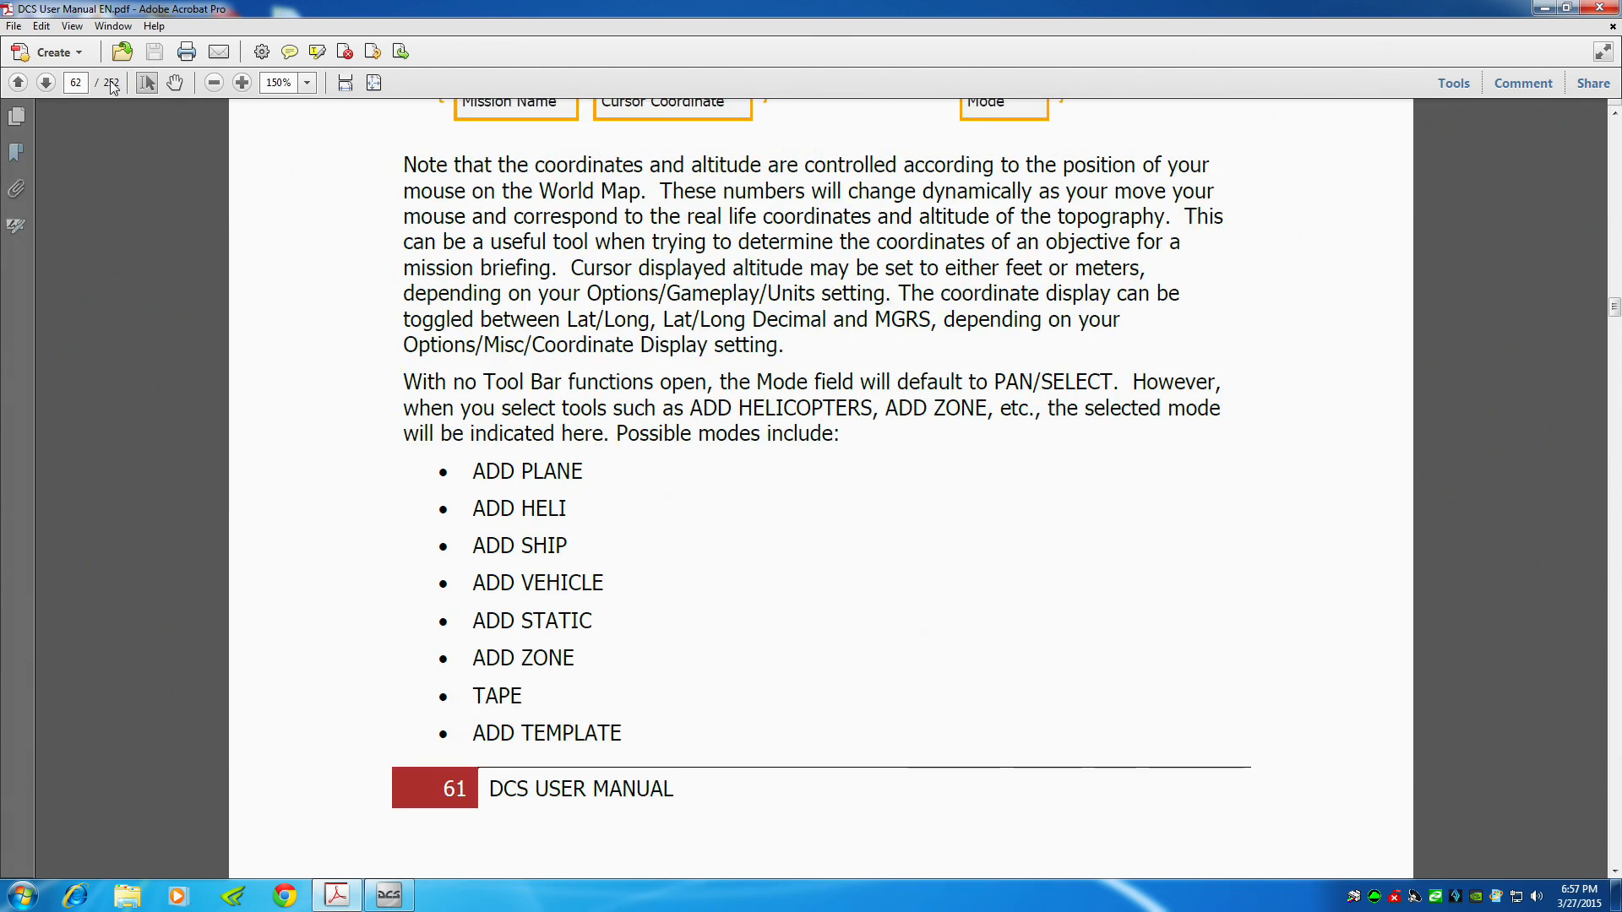
left_click(49, 90)
left_click(49, 90)
left_click(49, 90)
left_click(49, 90)
left_click(49, 89)
left_click(49, 90)
left_click(49, 90)
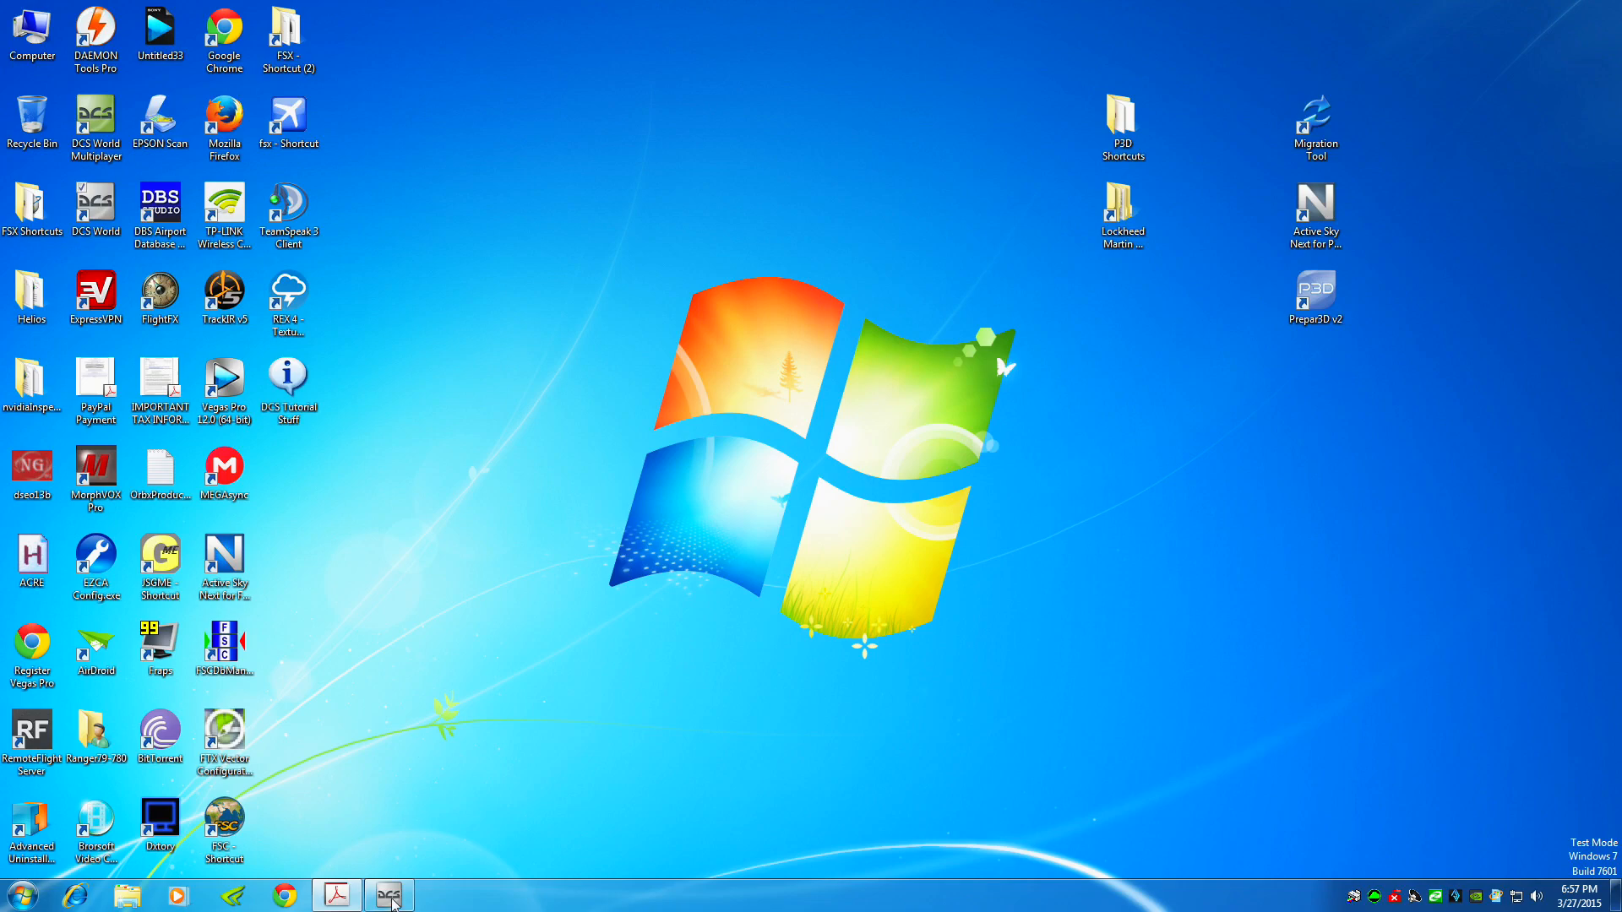
Switch back to the DCS Mission Editor and look over the map around the eastern Black Sea coast.
right_click(393, 903)
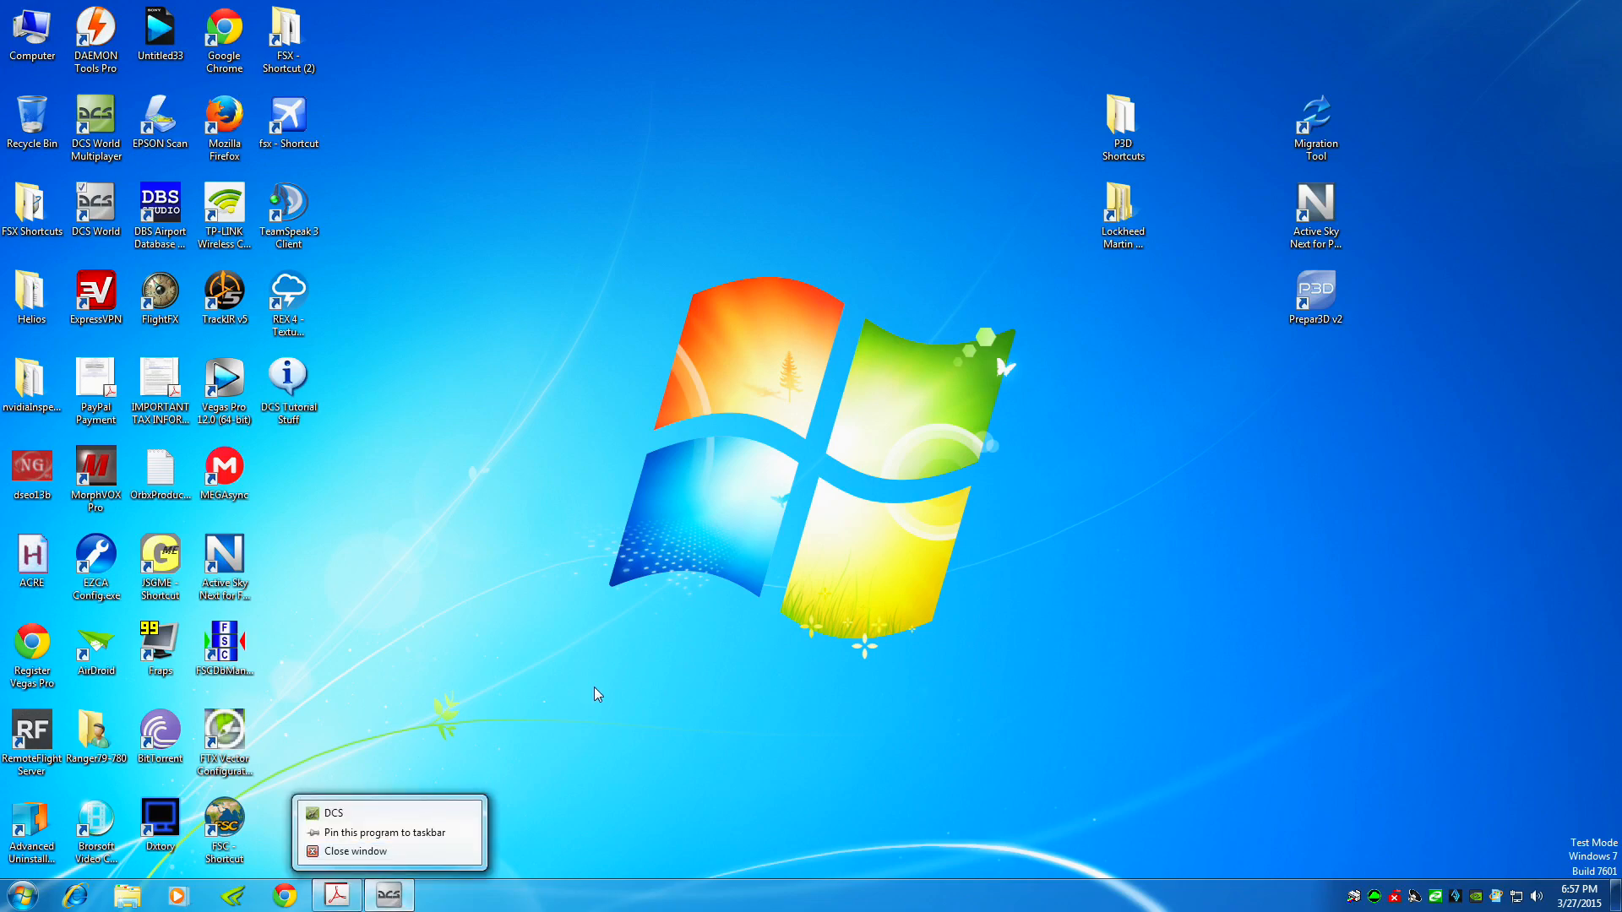
left_click(349, 818)
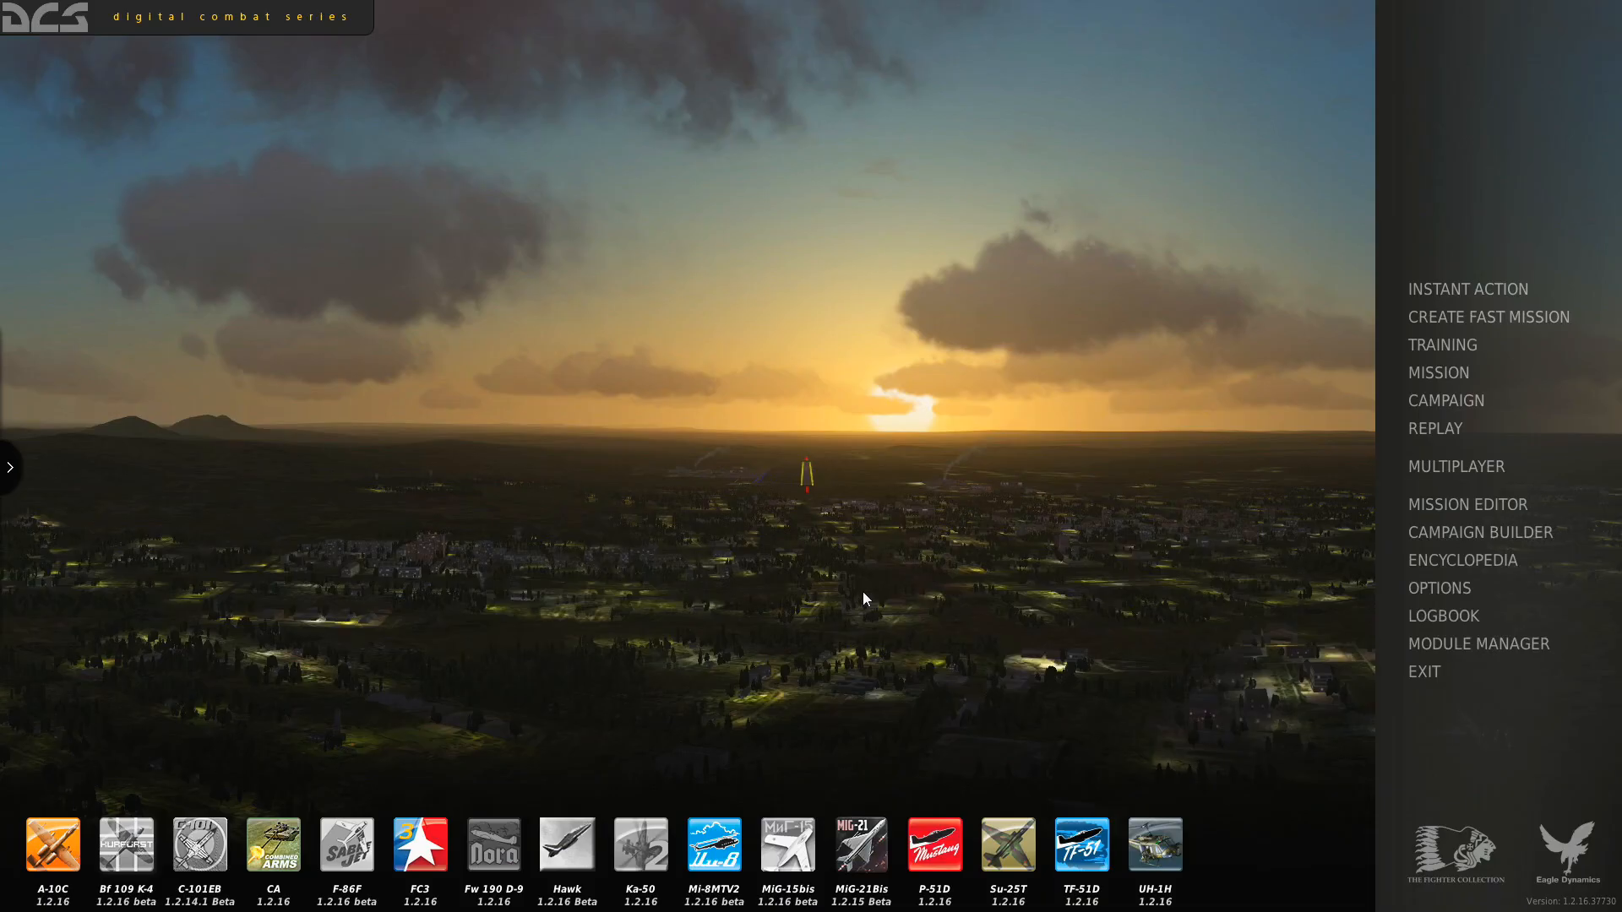
left_click(1424, 671)
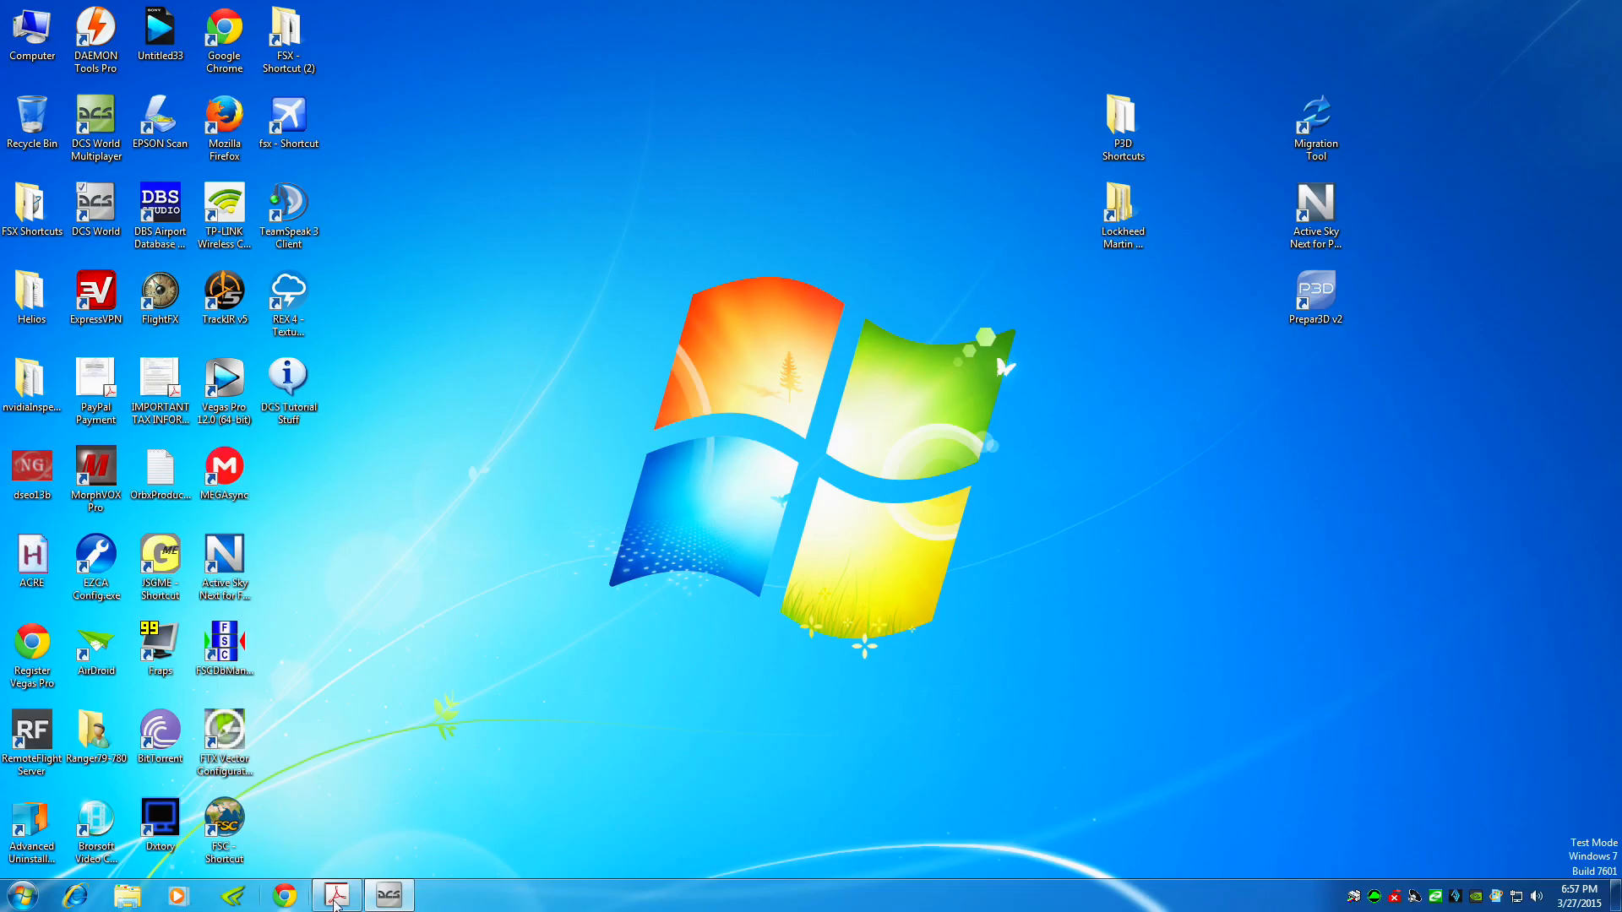
left_click(389, 895)
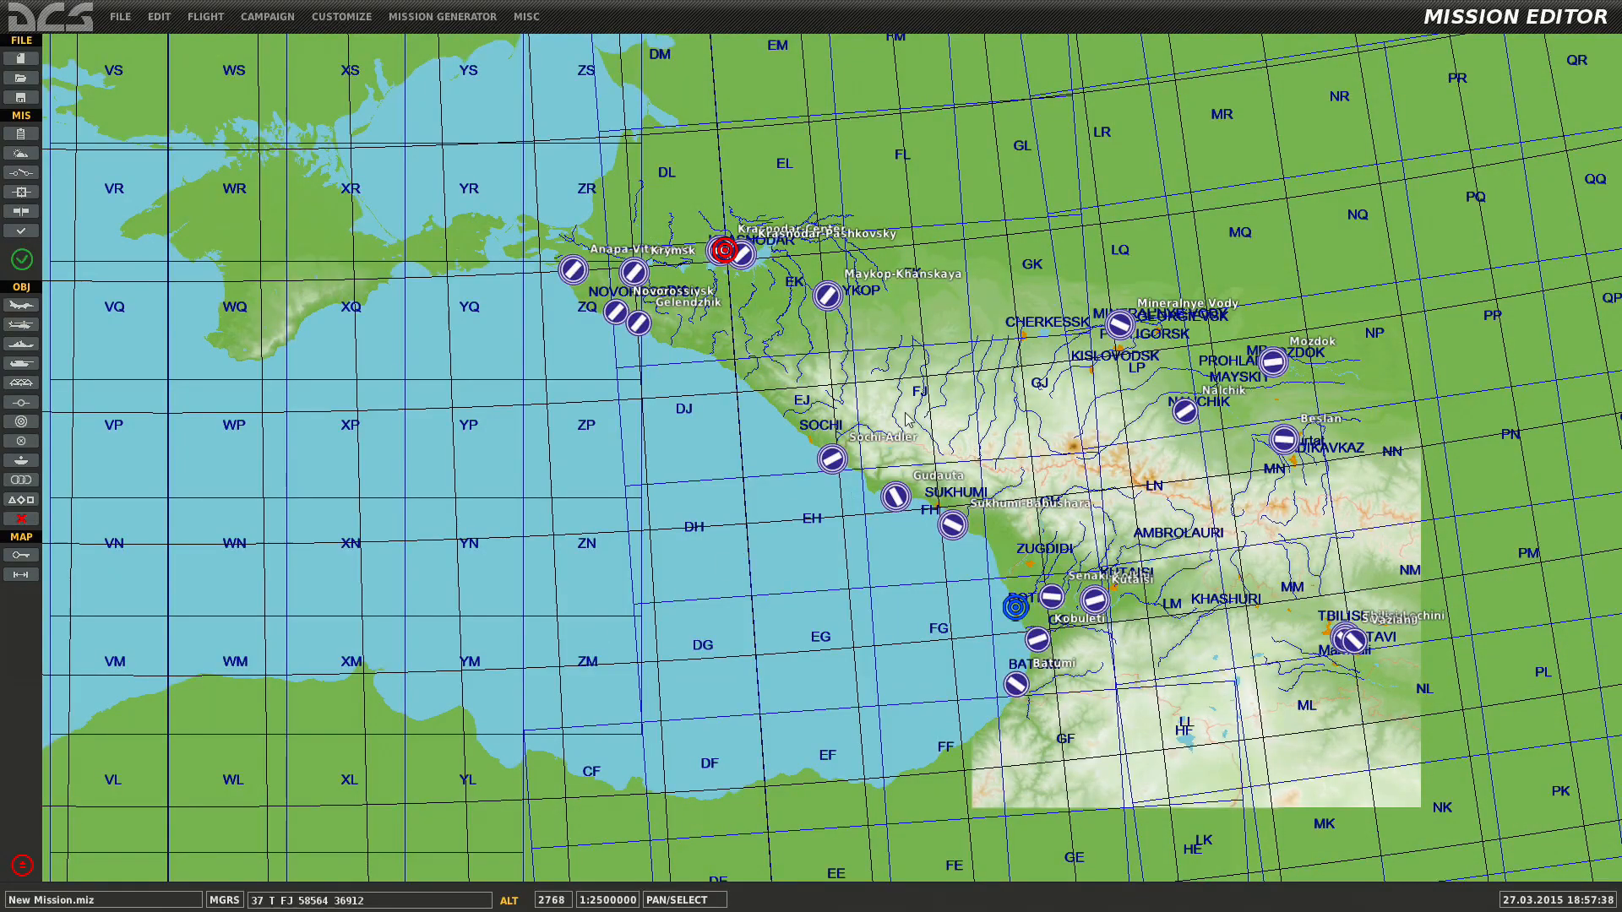
scroll(948, 435, "up", 4)
scroll(961, 644, "down", 4)
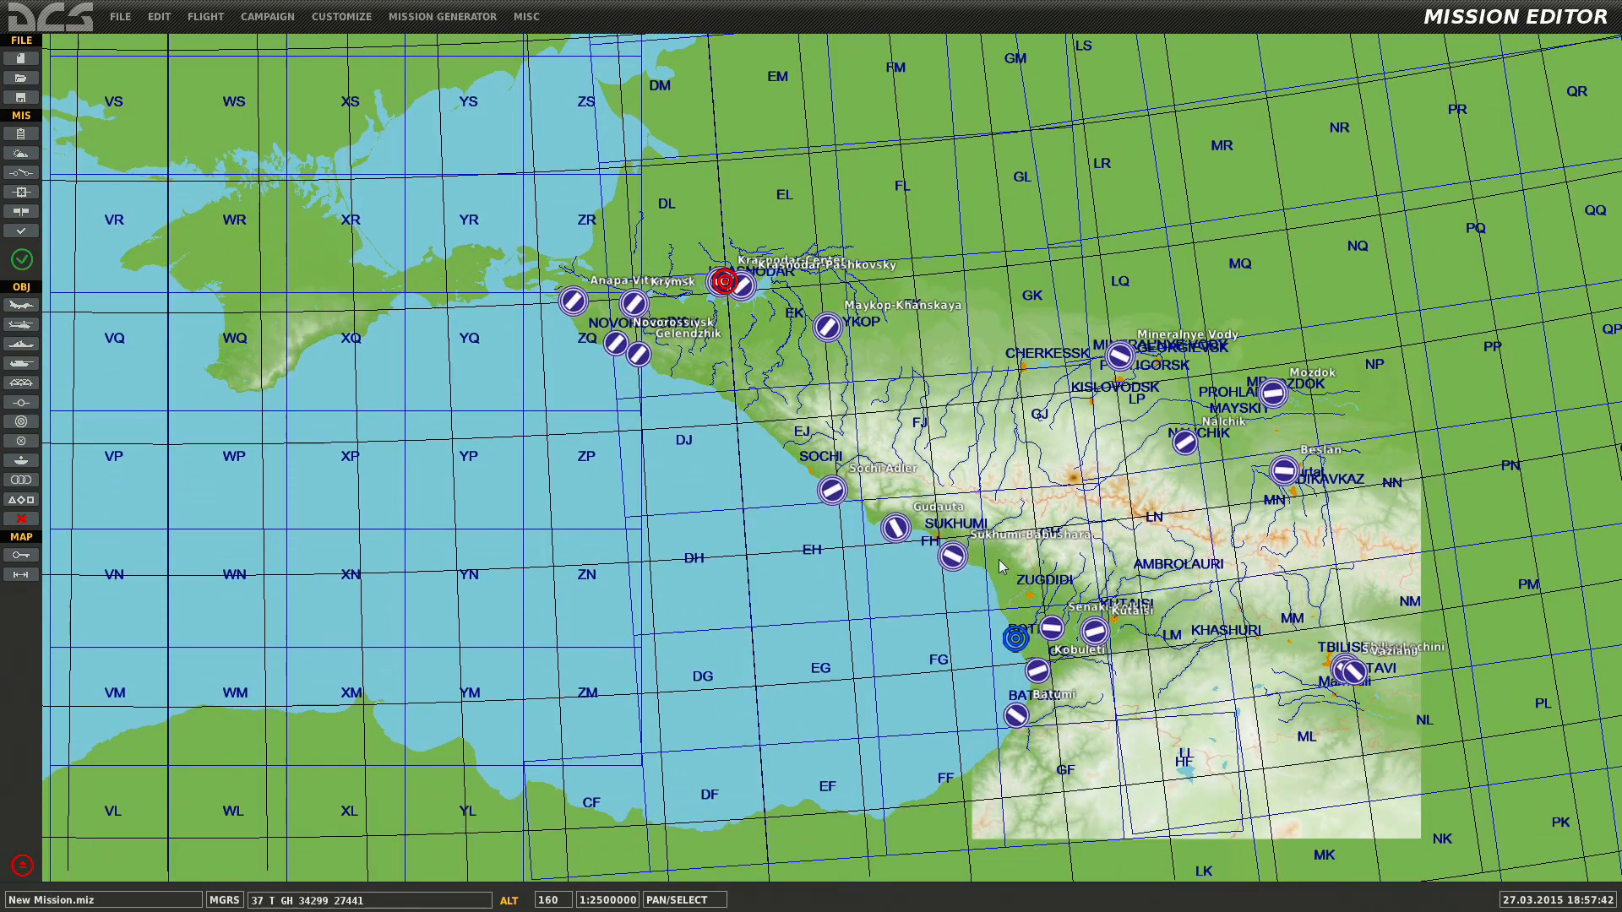
left_click_drag(1001, 579, 1002, 507)
scroll(1047, 579, "up", 5)
scroll(1047, 579, "down", 5)
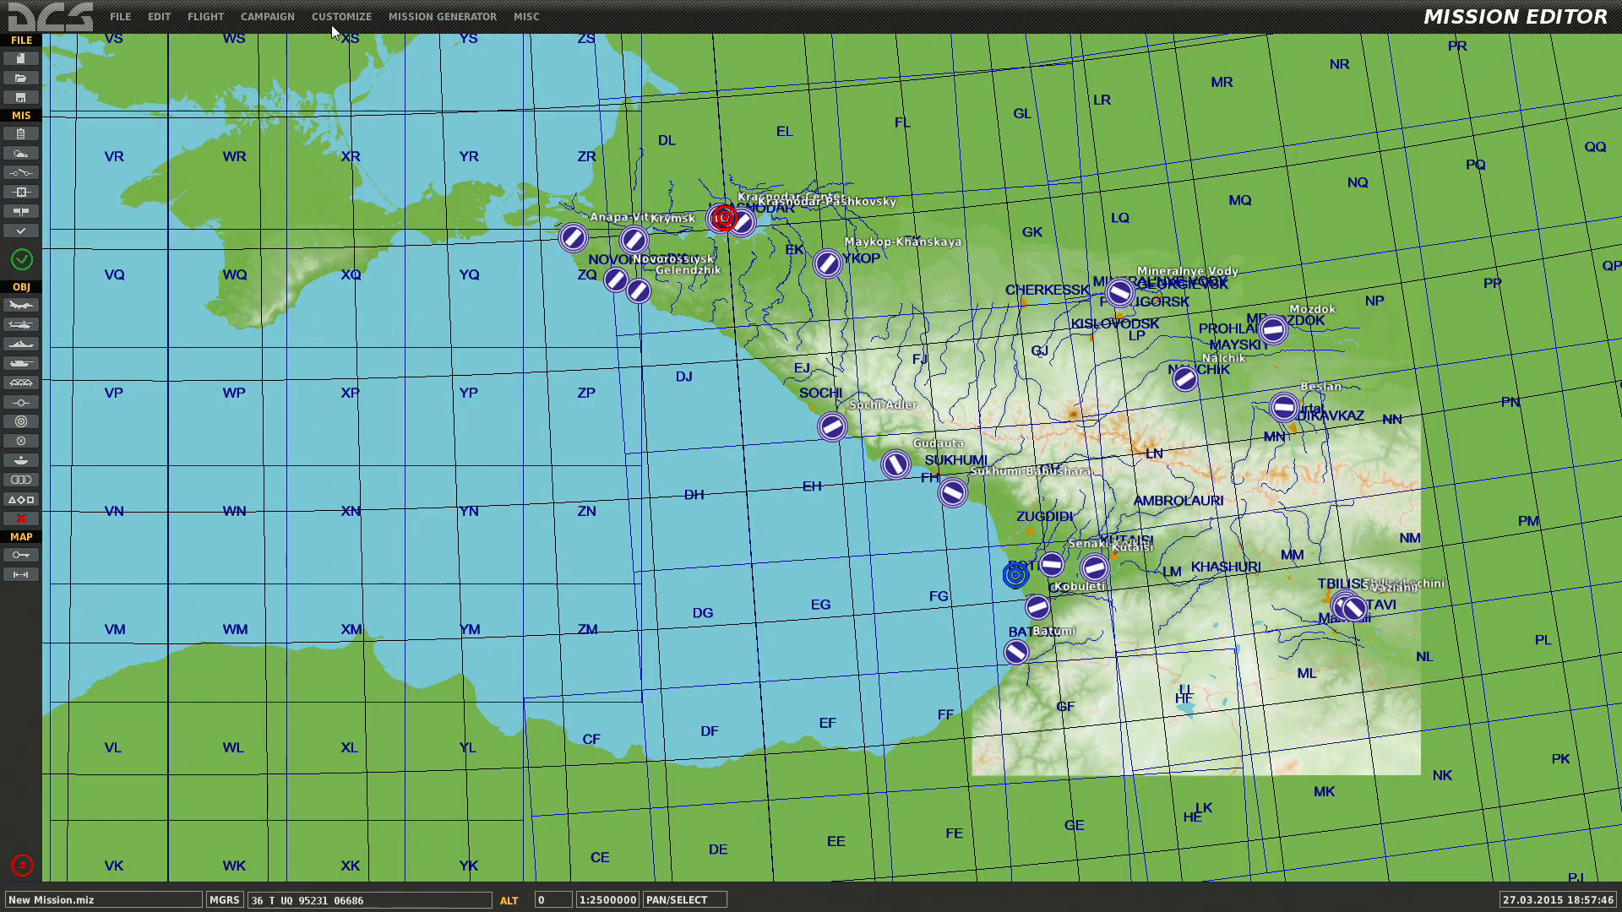
Start a new mission and bring up its map and coalition setup.
left_click(119, 17)
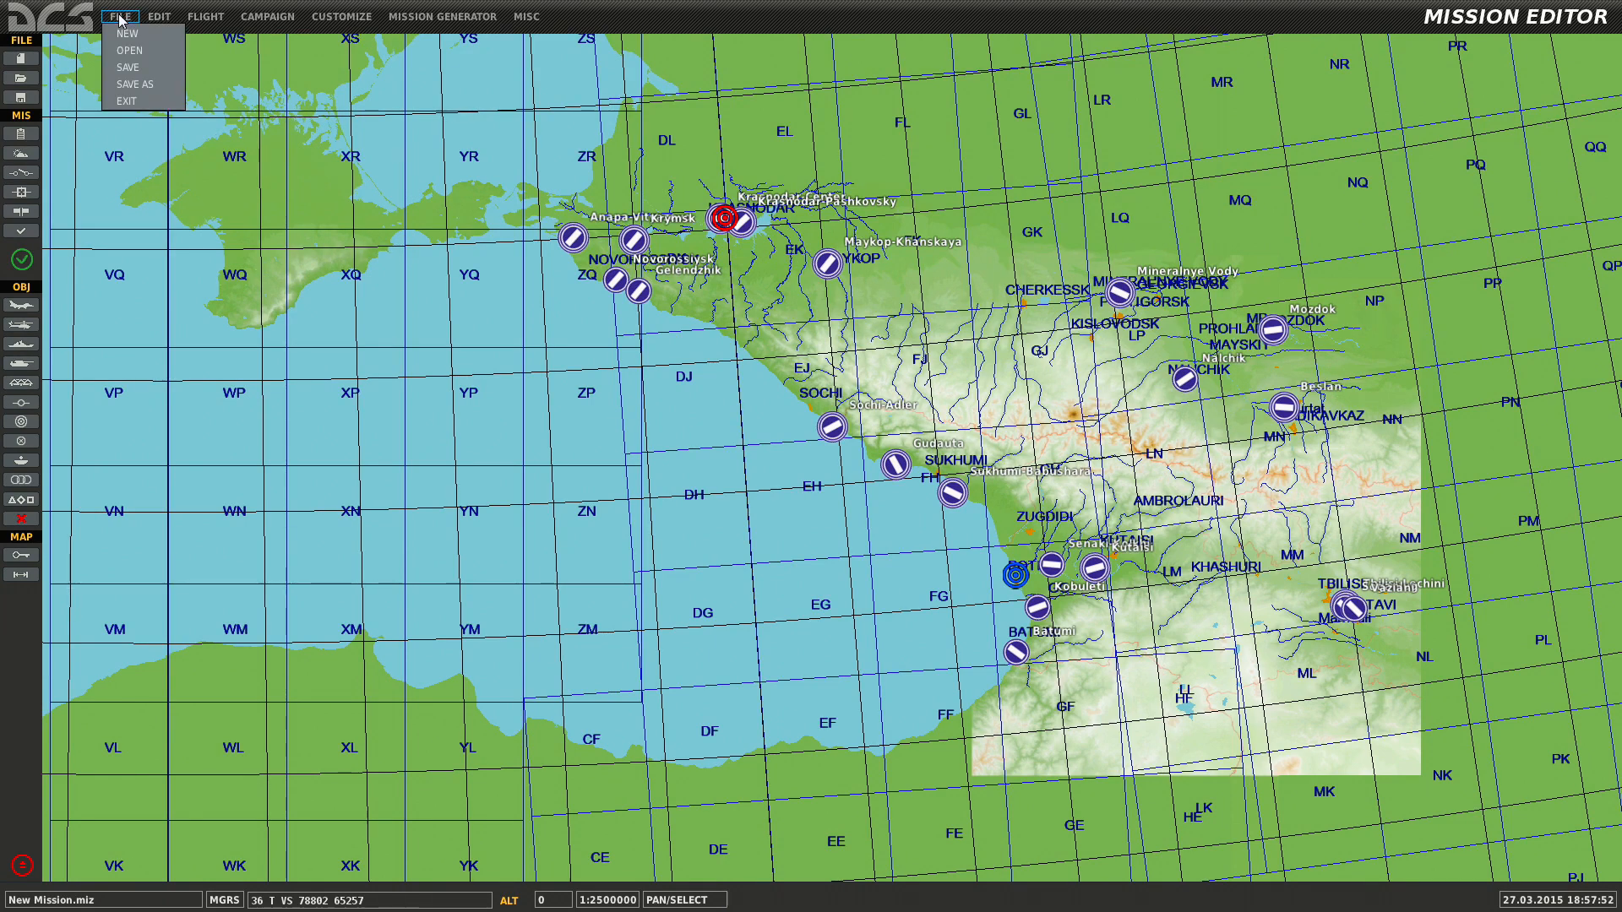
left_click(126, 33)
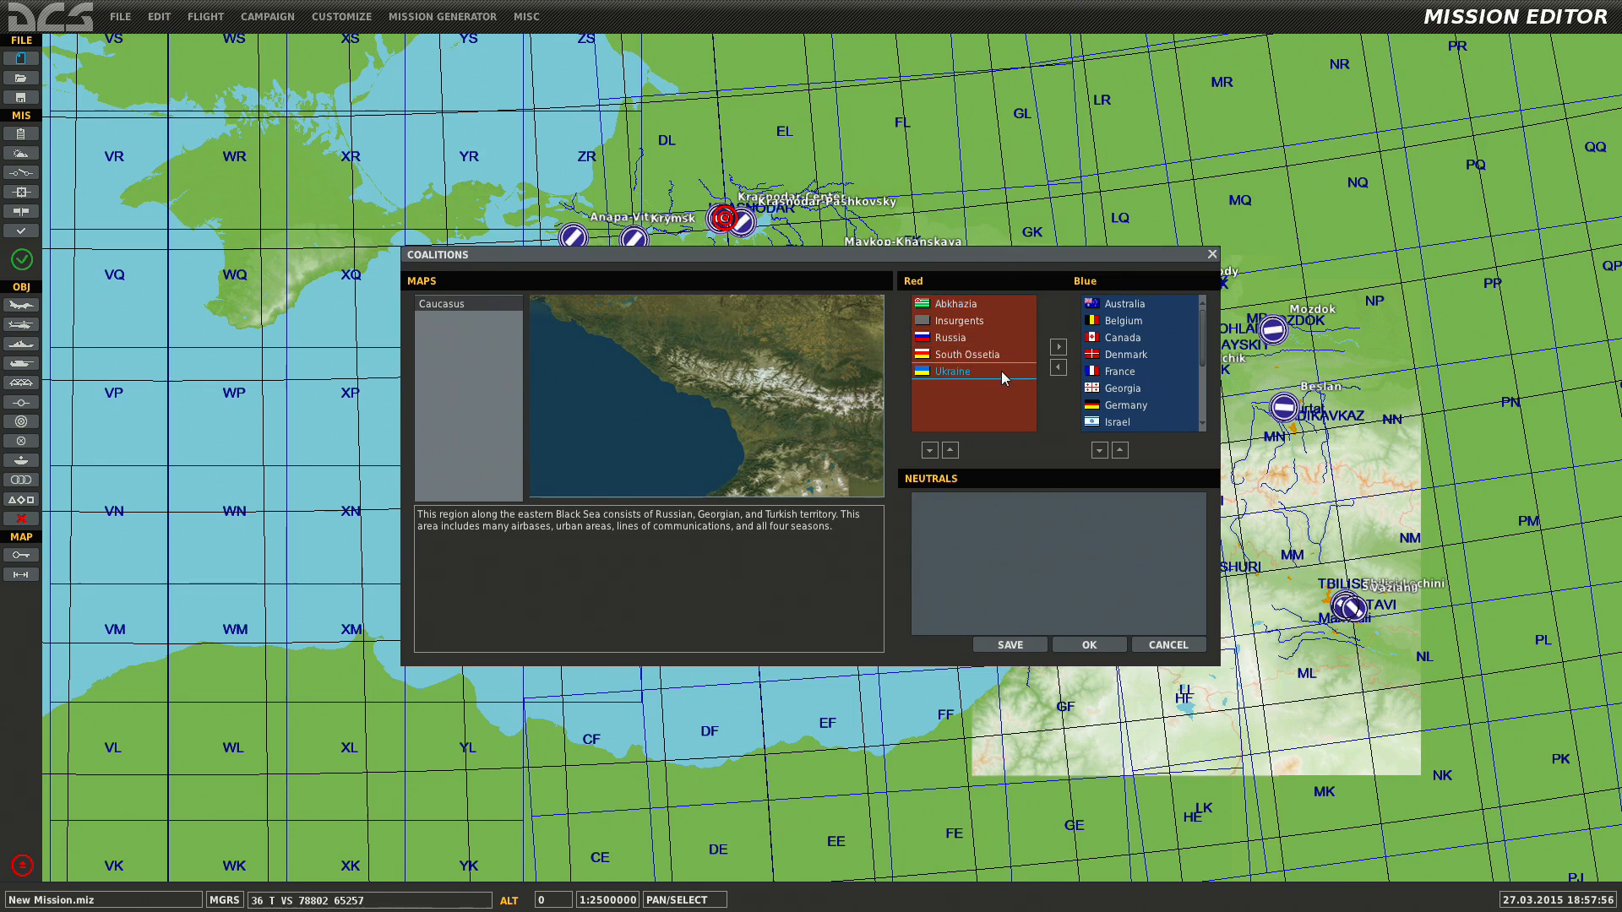
Try moving Insurgents to the neutrals and Denmark to the red coalition, returning each to its original side.
left_click(950, 321)
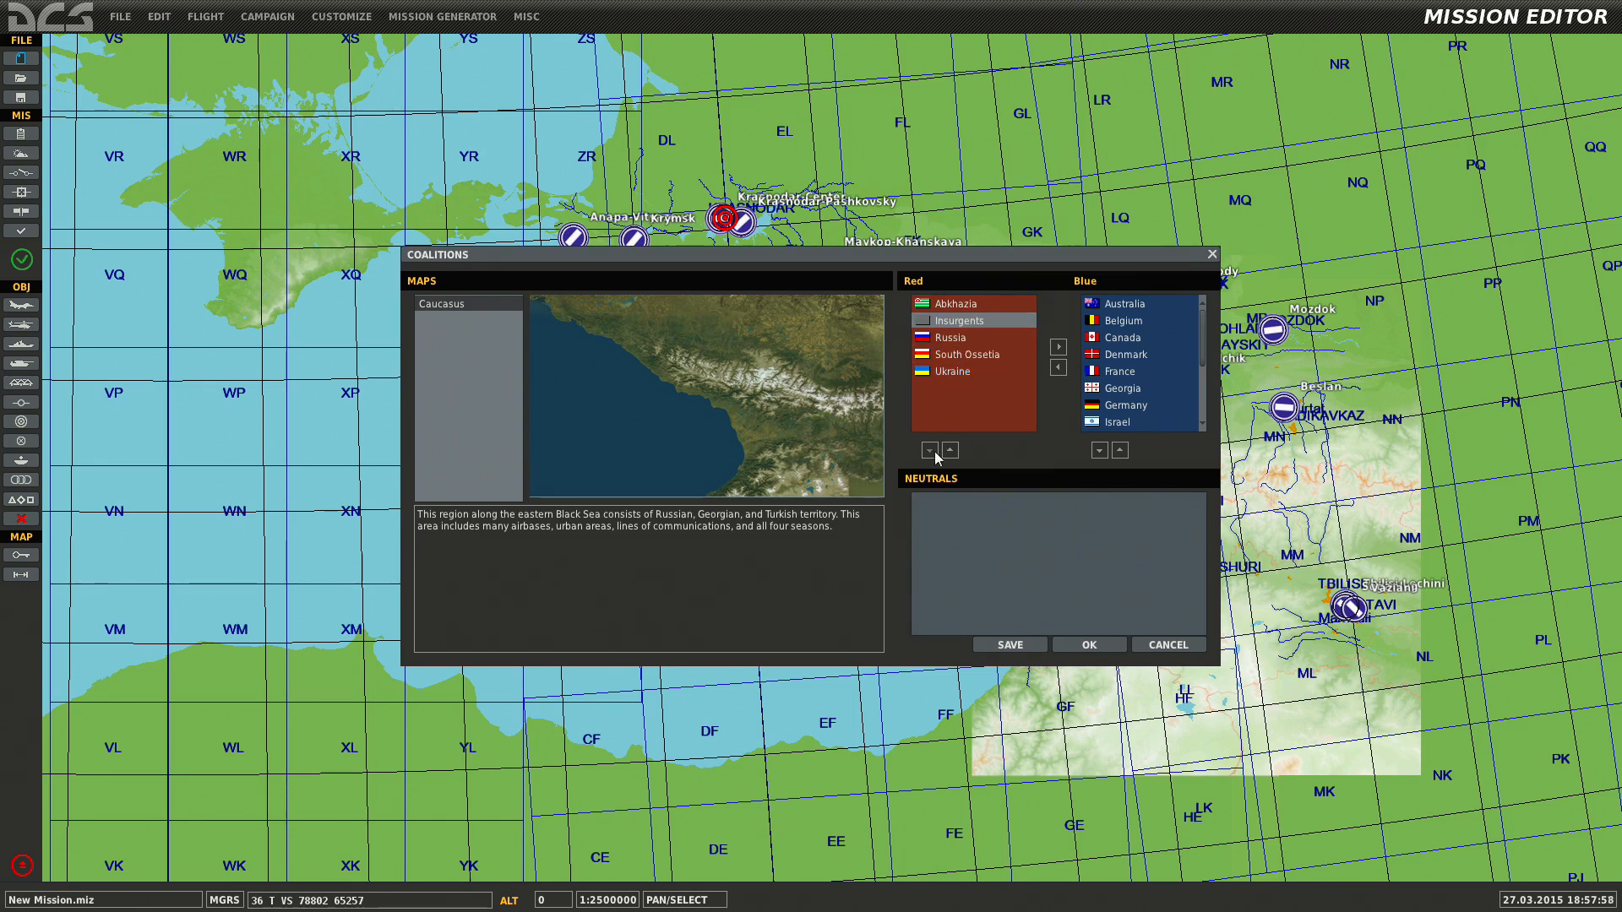
left_click(929, 451)
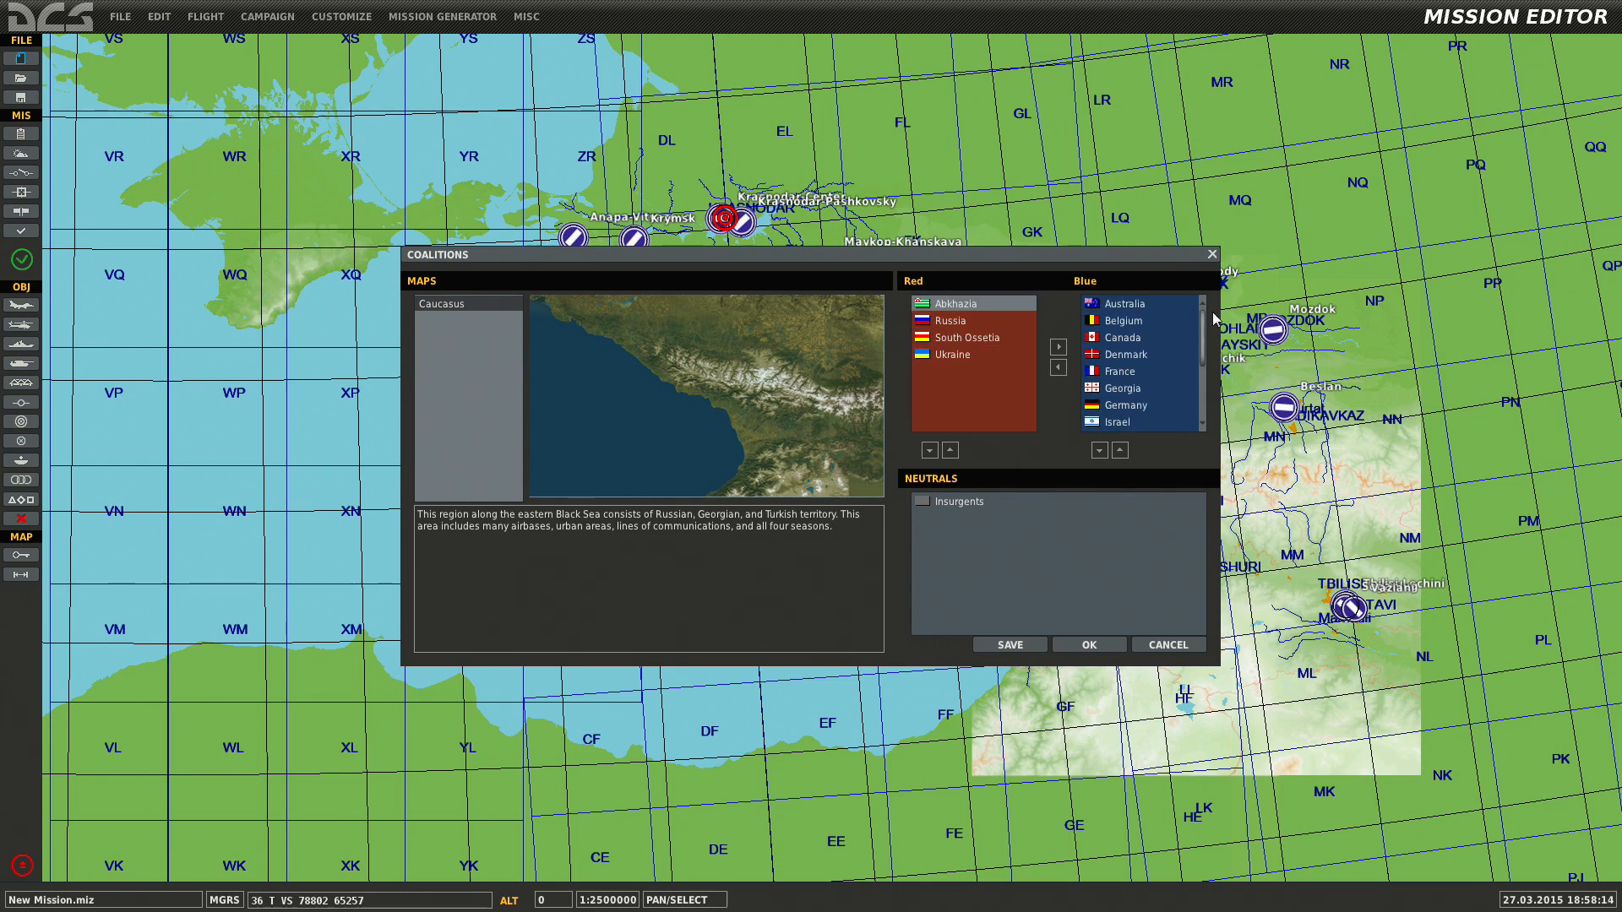
left_click(1104, 355)
left_click(1058, 367)
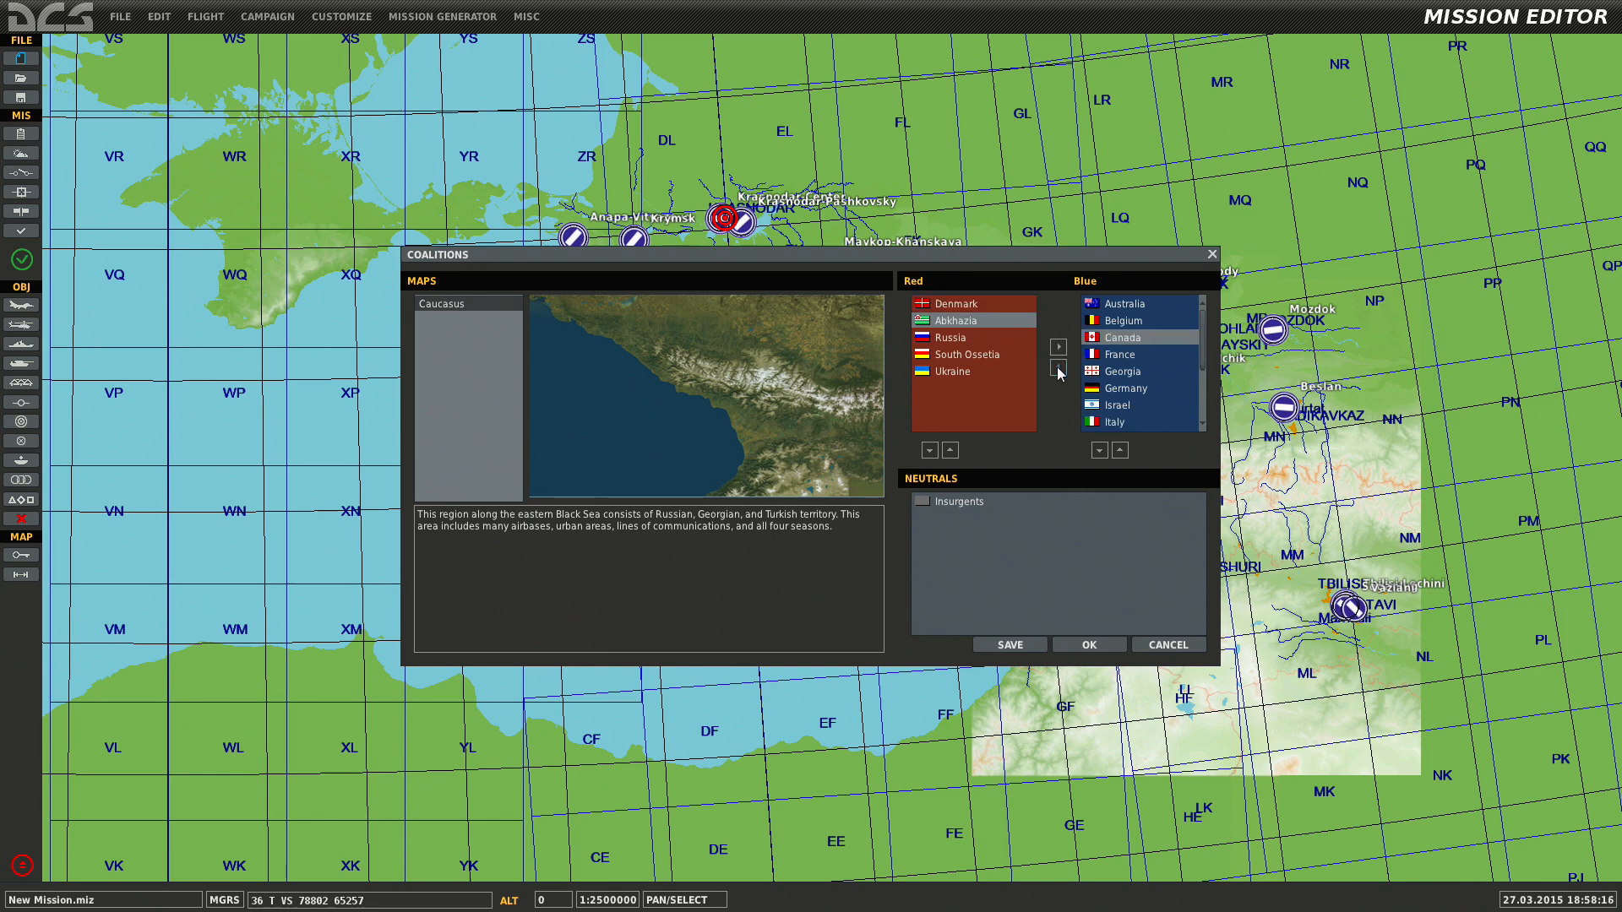
left_click(1058, 346)
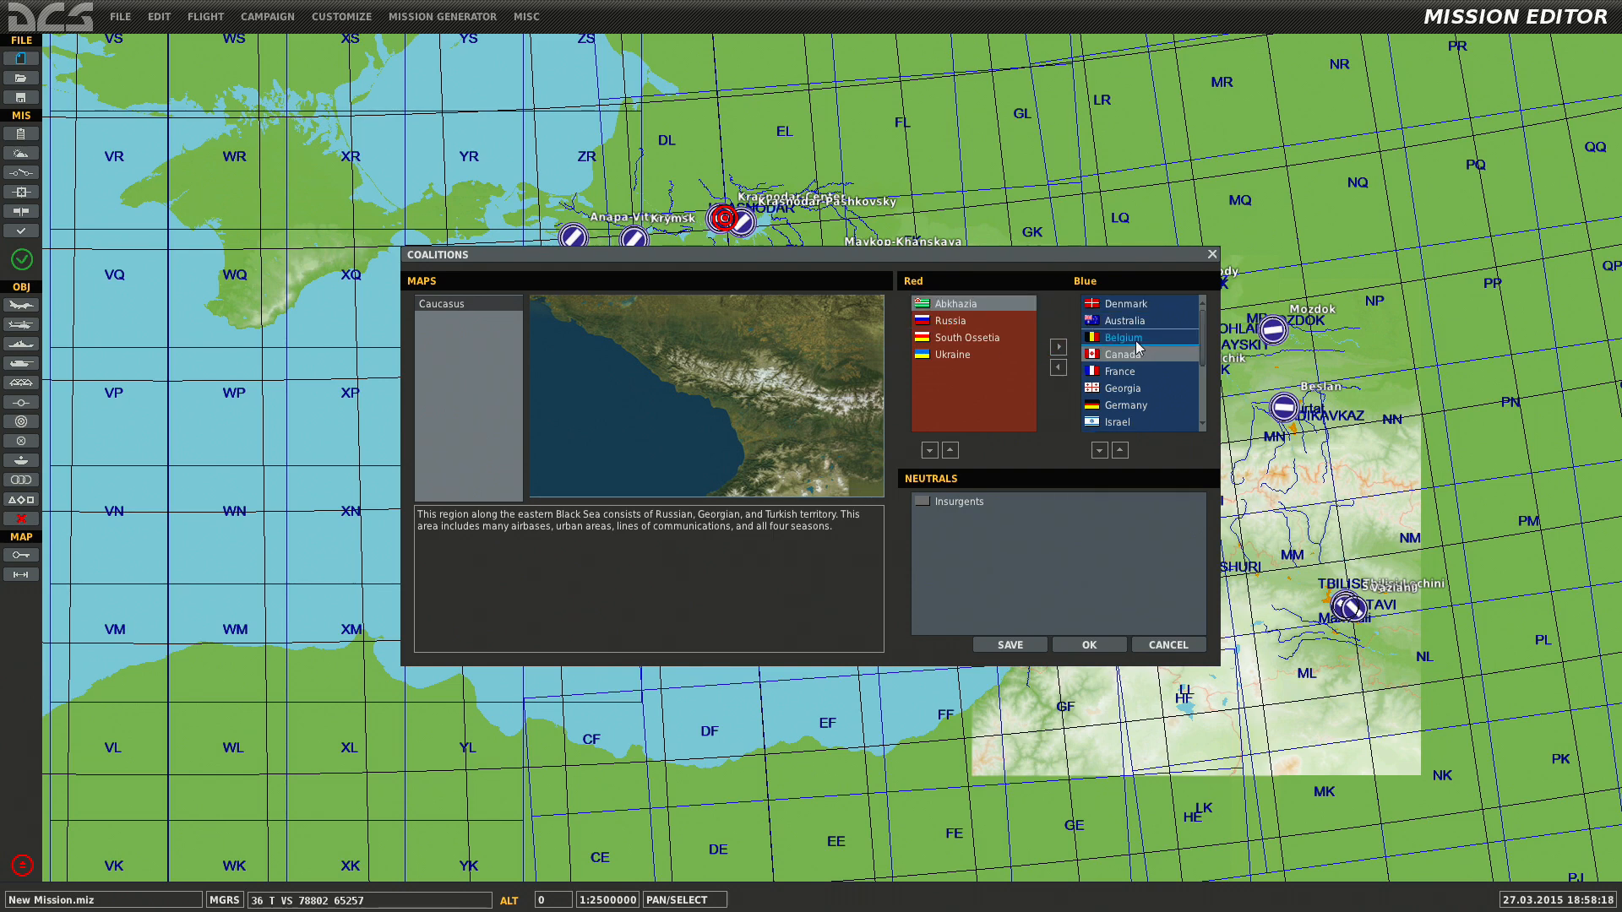
left_click(948, 502)
left_click(948, 454)
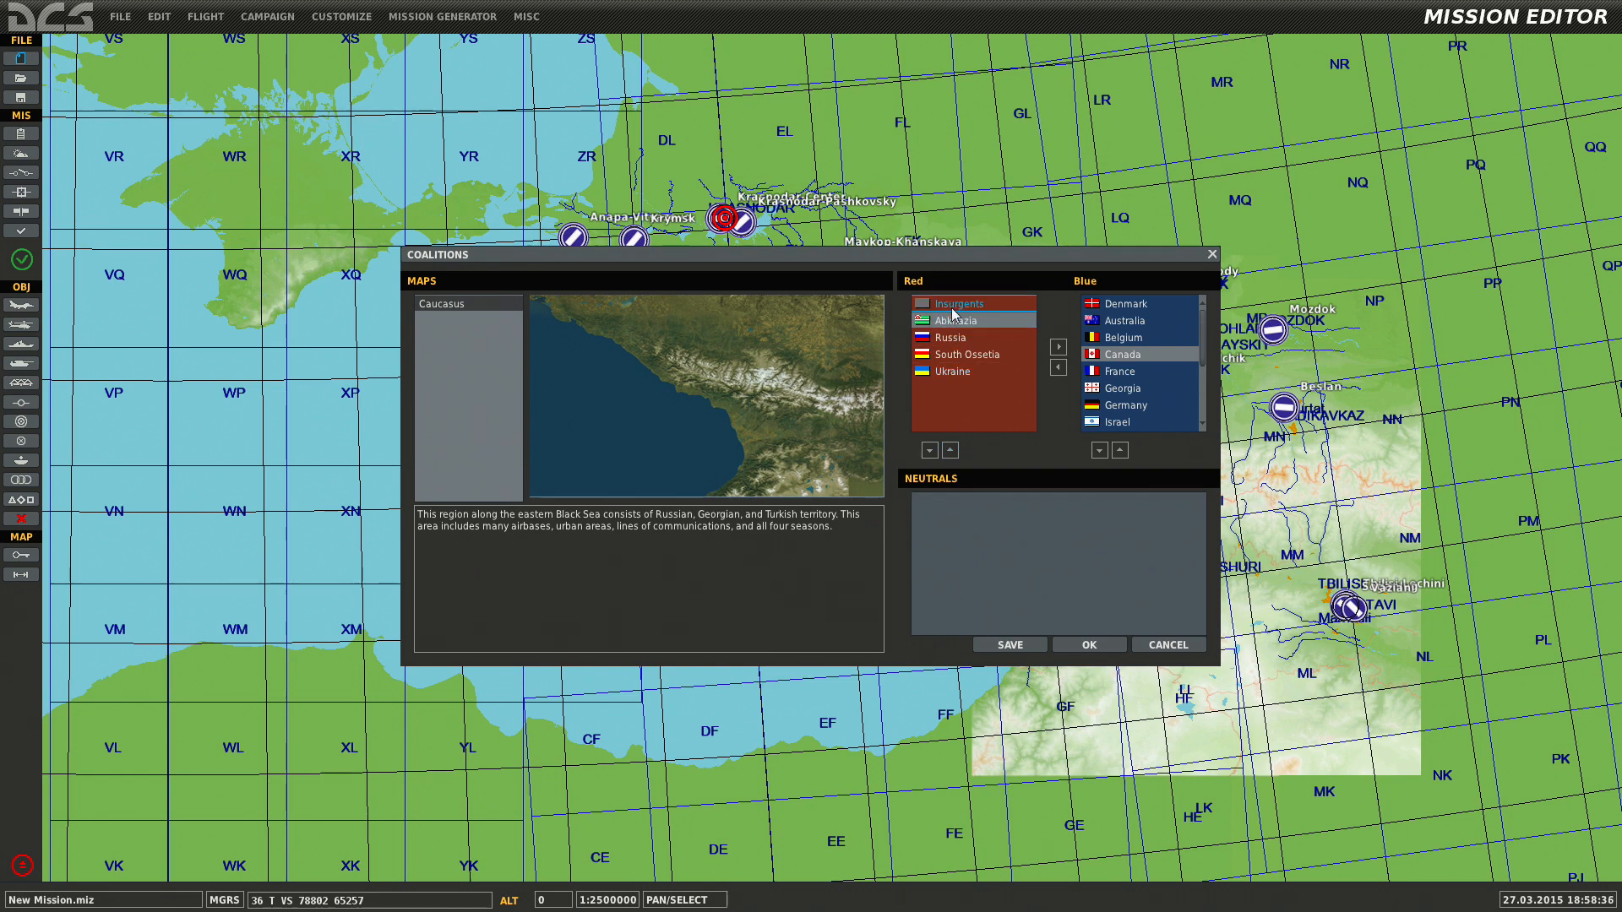
Accept the coalition setup and save the mission under the name Operation Takeback Version1.
left_click(1072, 645)
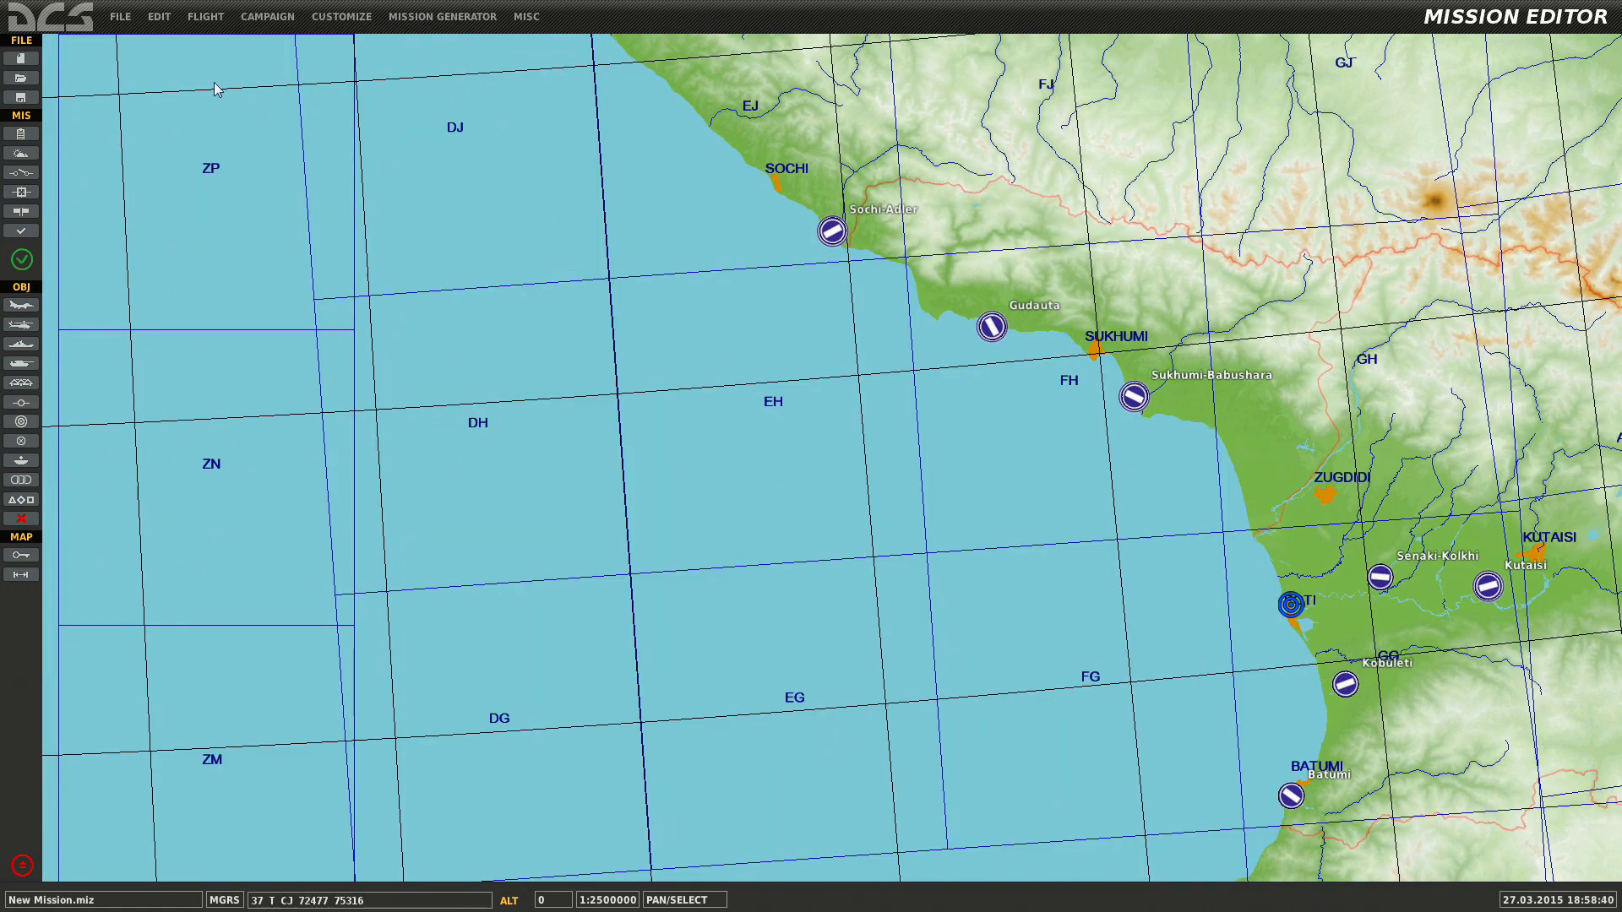
left_click(121, 18)
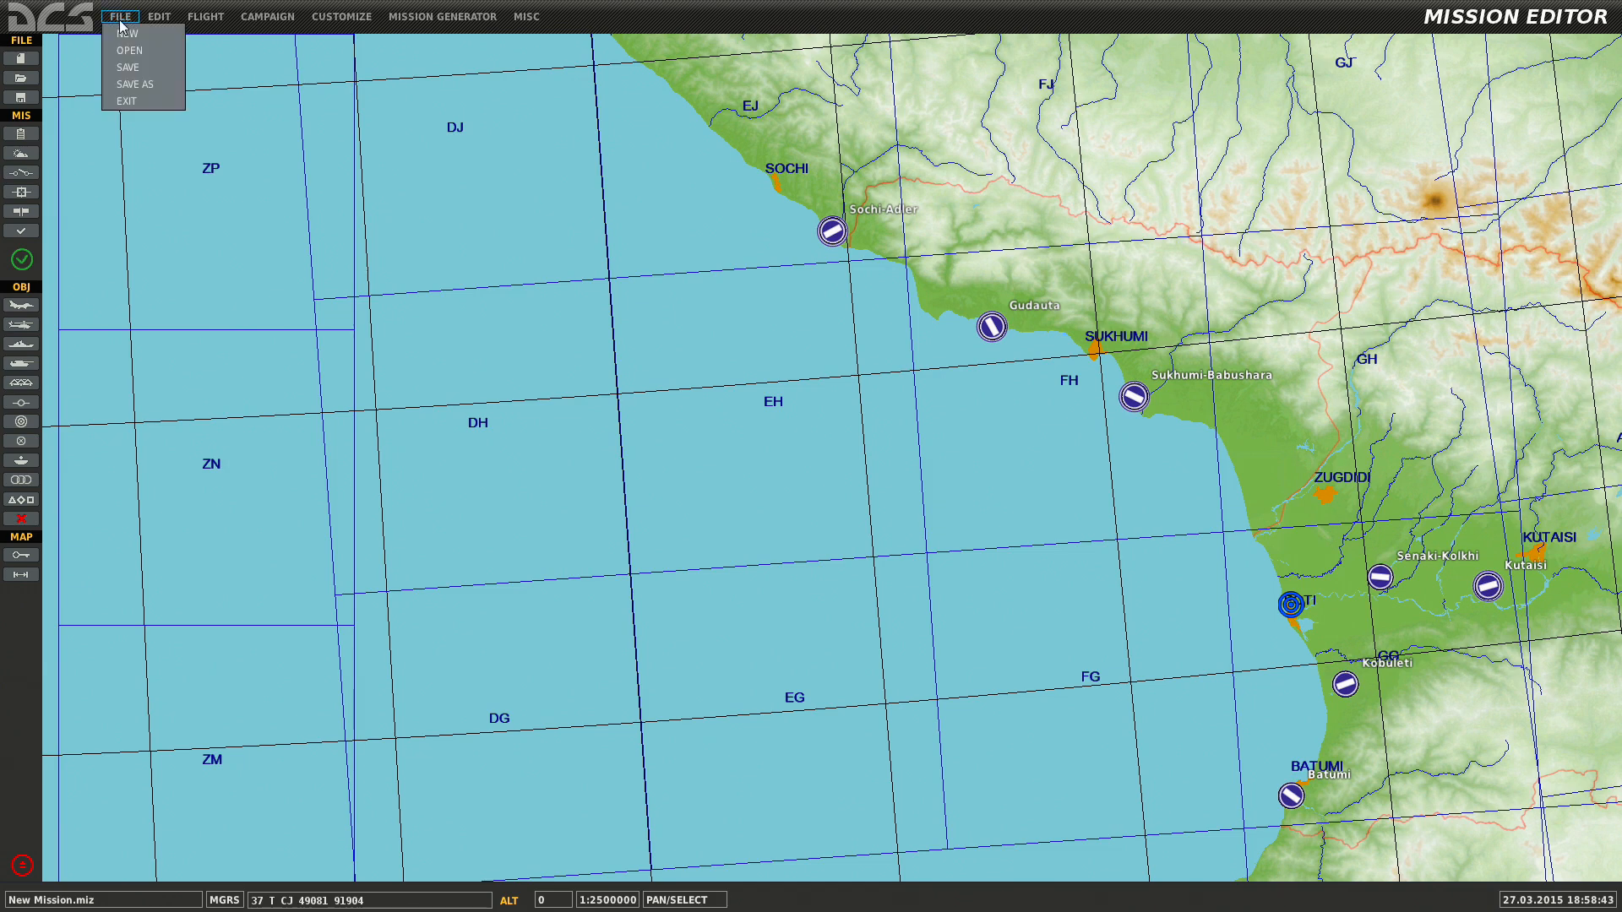
left_click(142, 86)
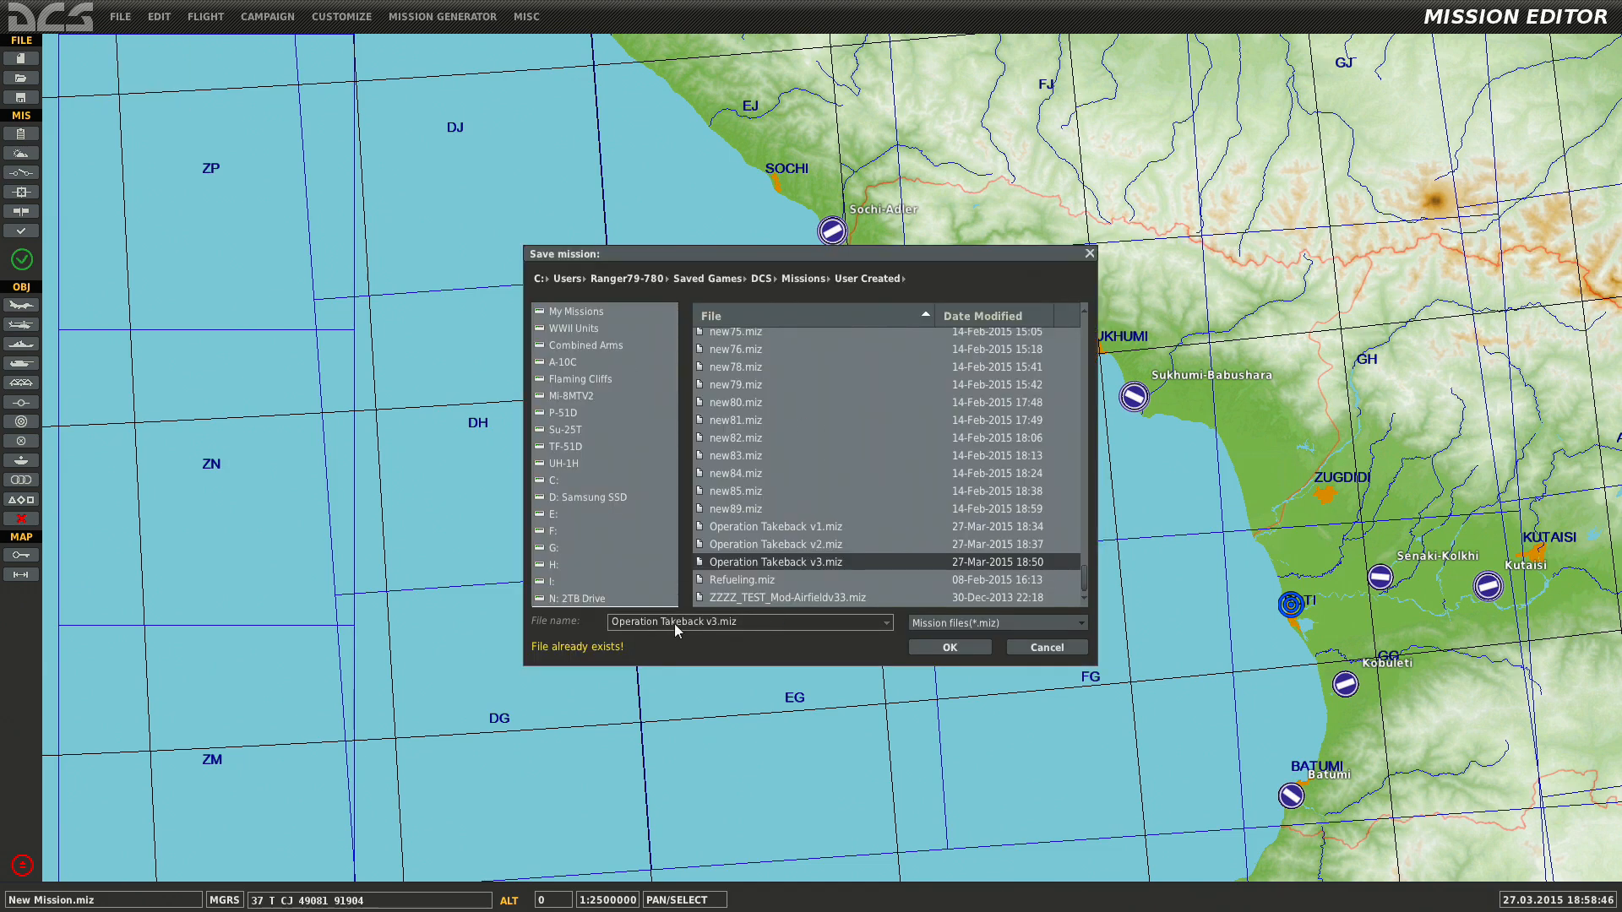
left_click(707, 624)
key("Delete")
key("Delete")
type("Version1")
left_click(971, 648)
scroll(668, 404, "down", 2)
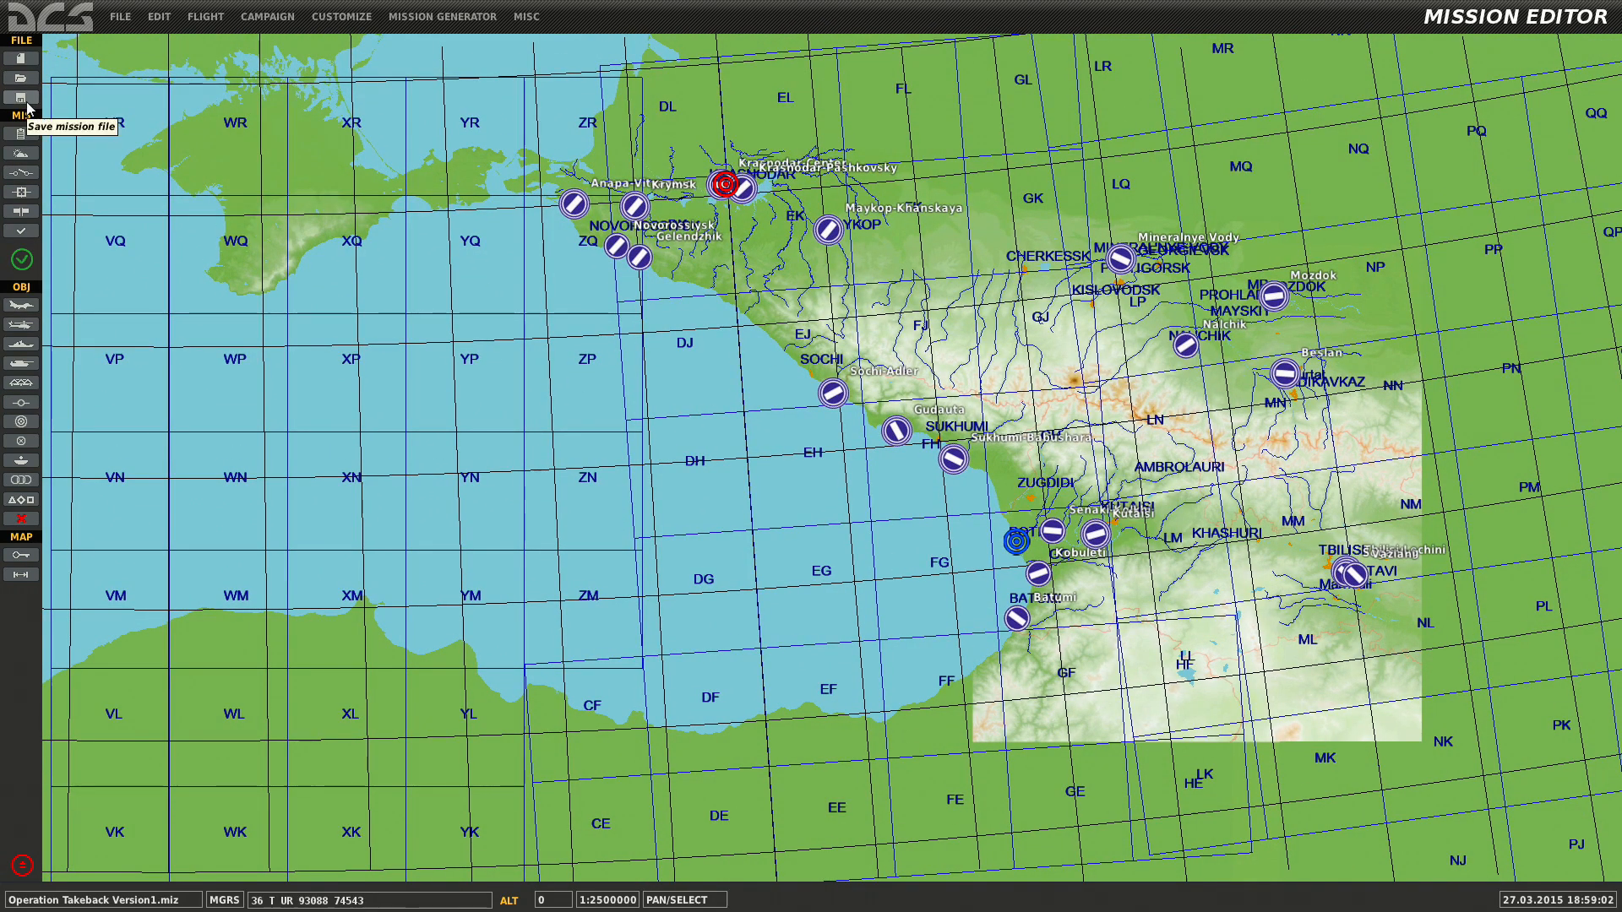
Try saving a copy with the version number changed to 2, returning the number to 1 and leaving without saving.
left_click(121, 17)
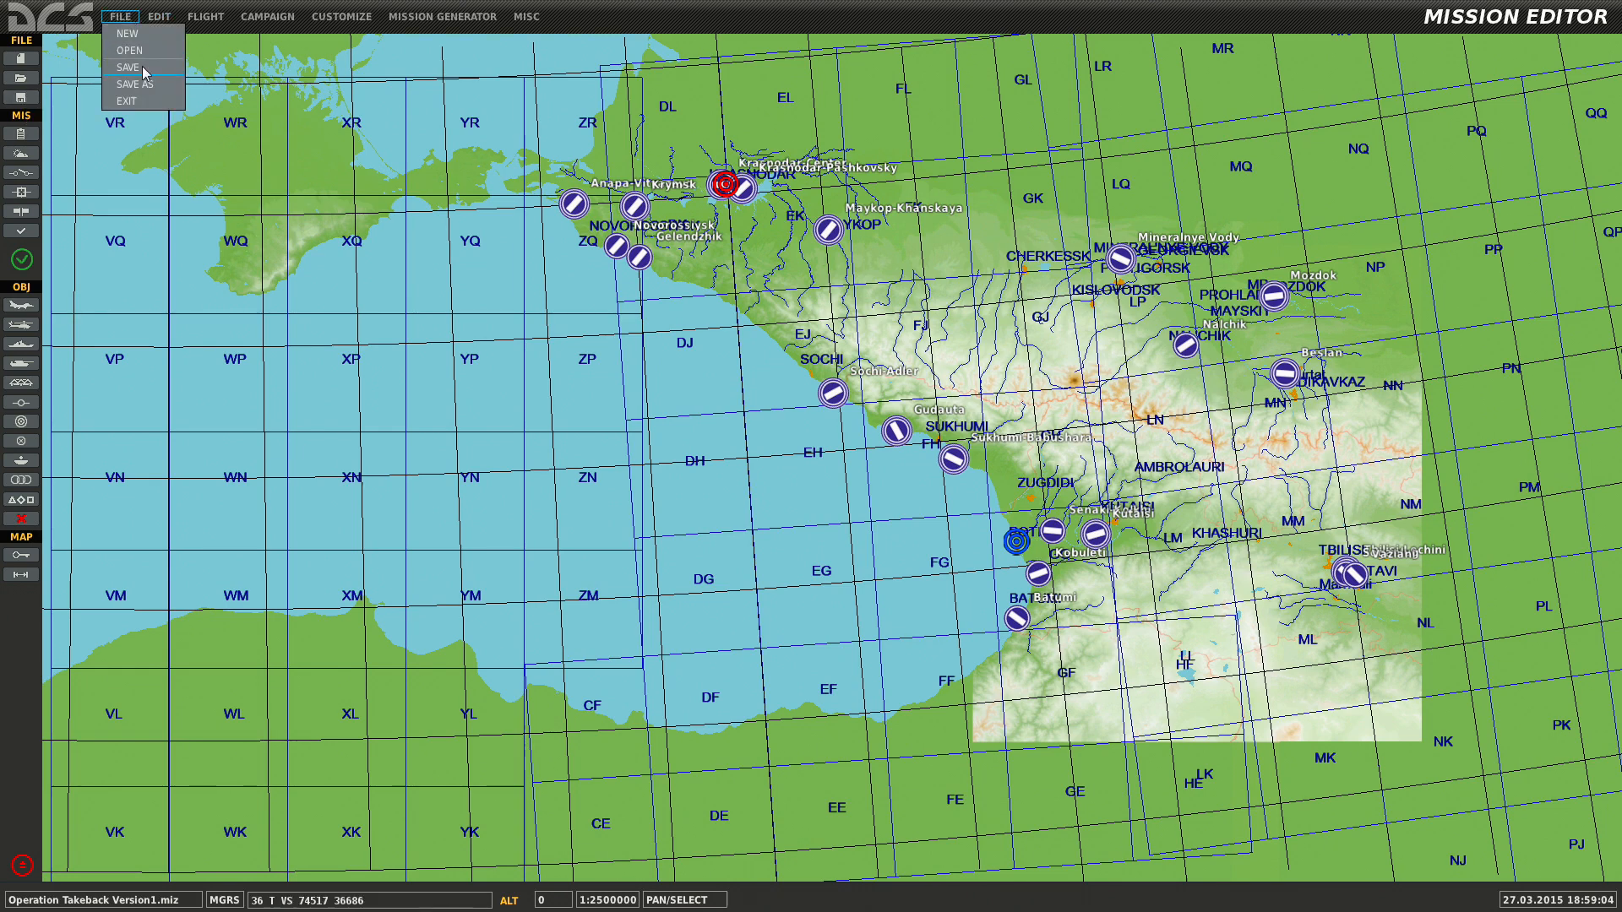
left_click(135, 85)
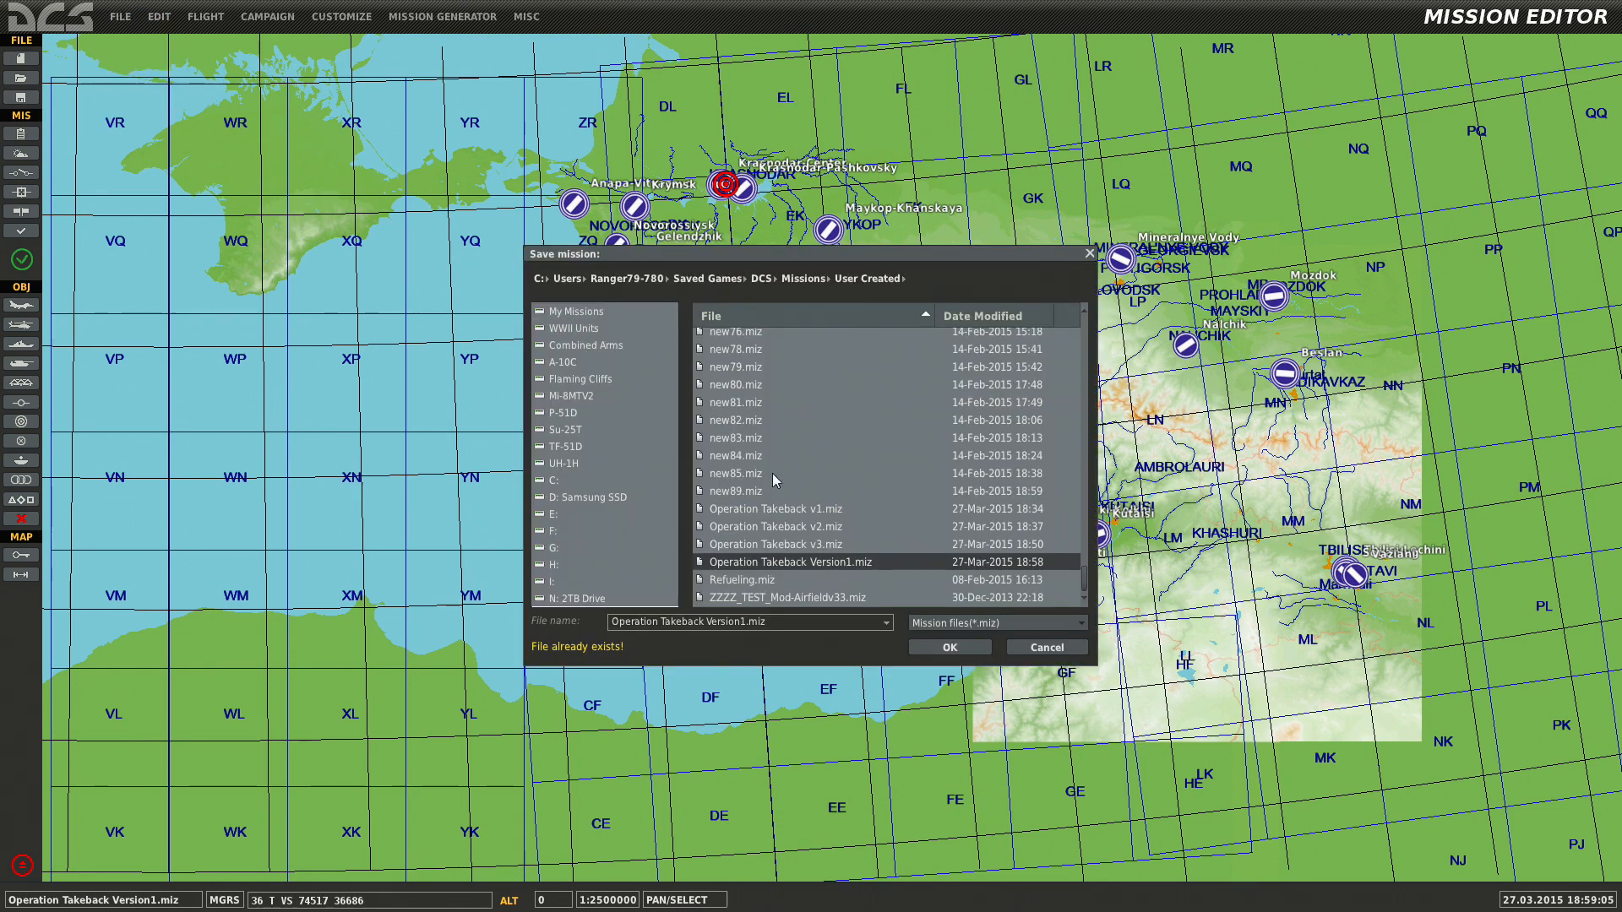
left_click(747, 621)
key("BackSpace")
type("2")
key("BackSpace")
type("1")
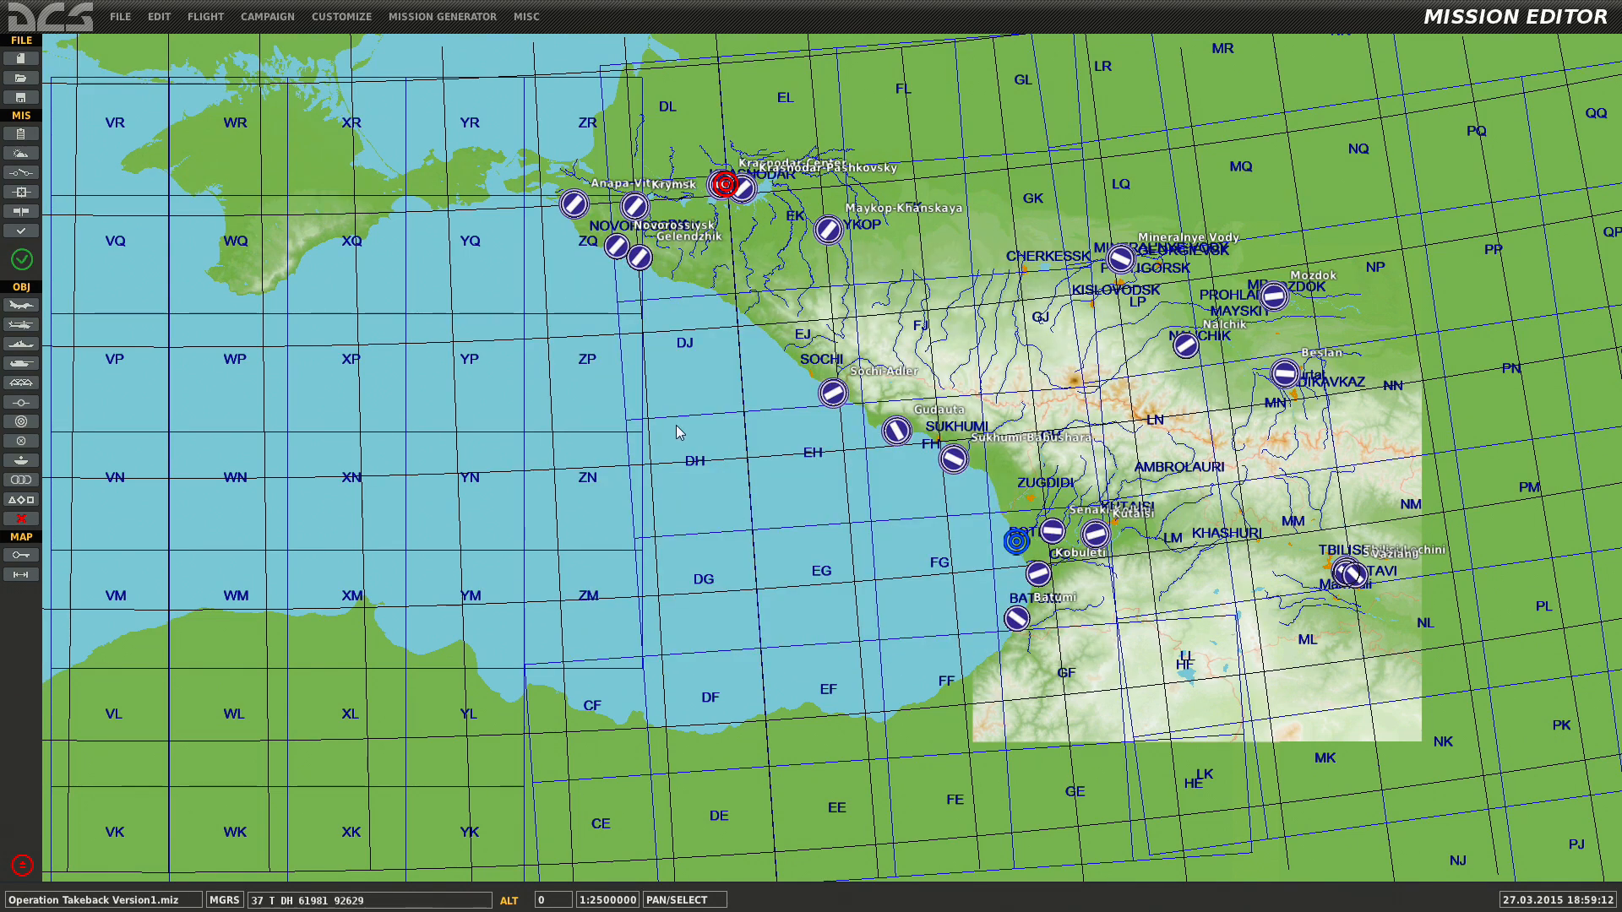
scroll(895, 429, "up", 5)
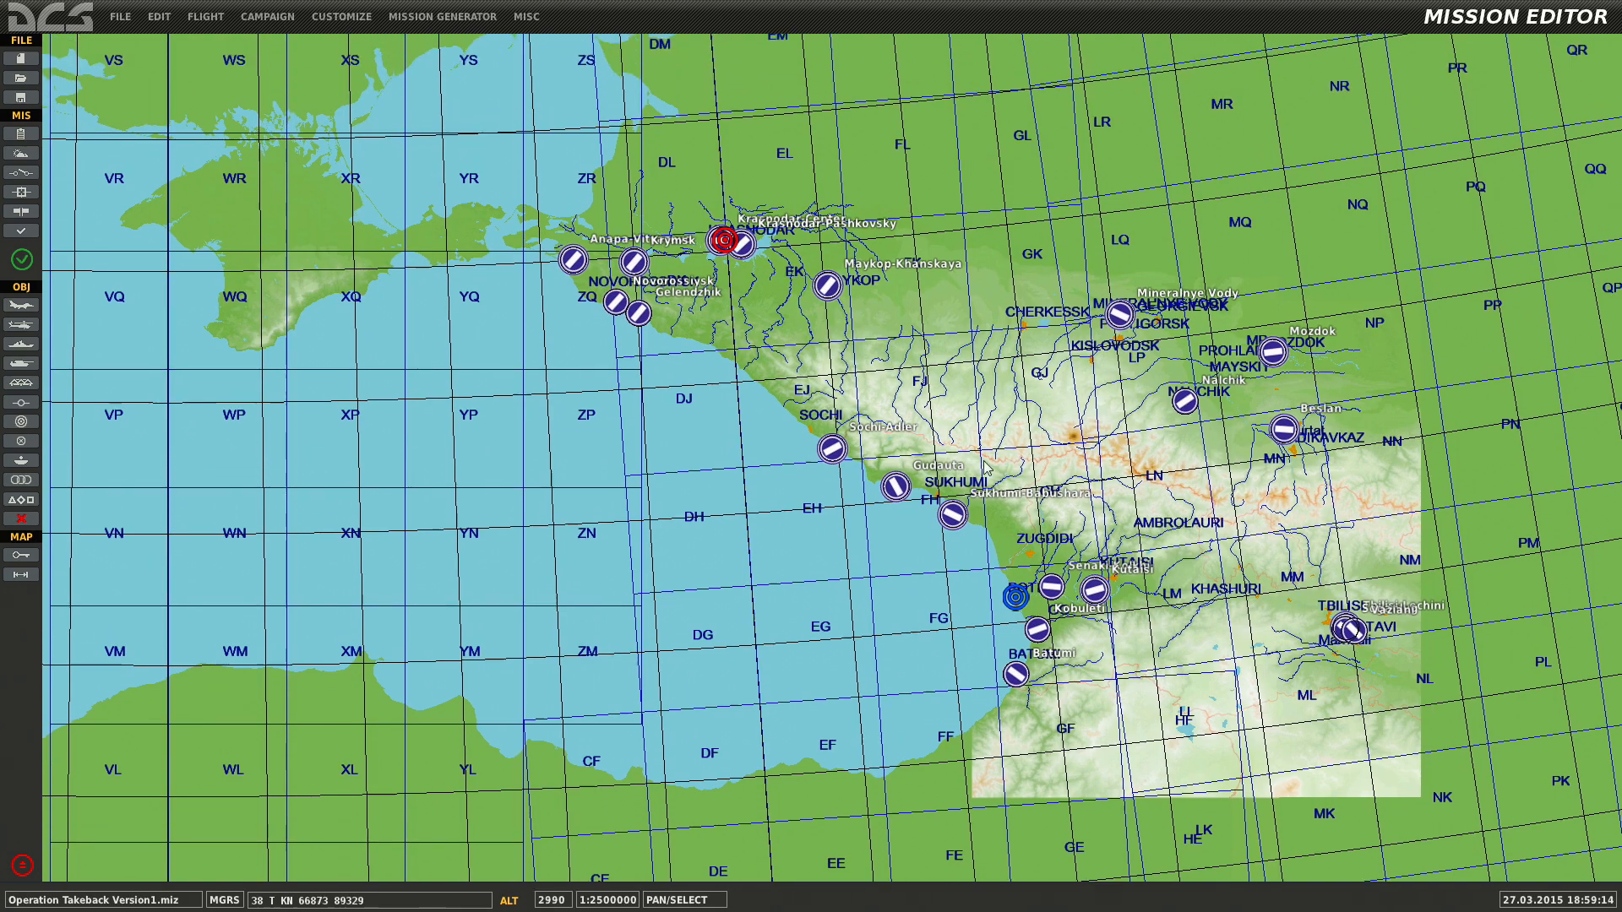
scroll(983, 453, "up", 1)
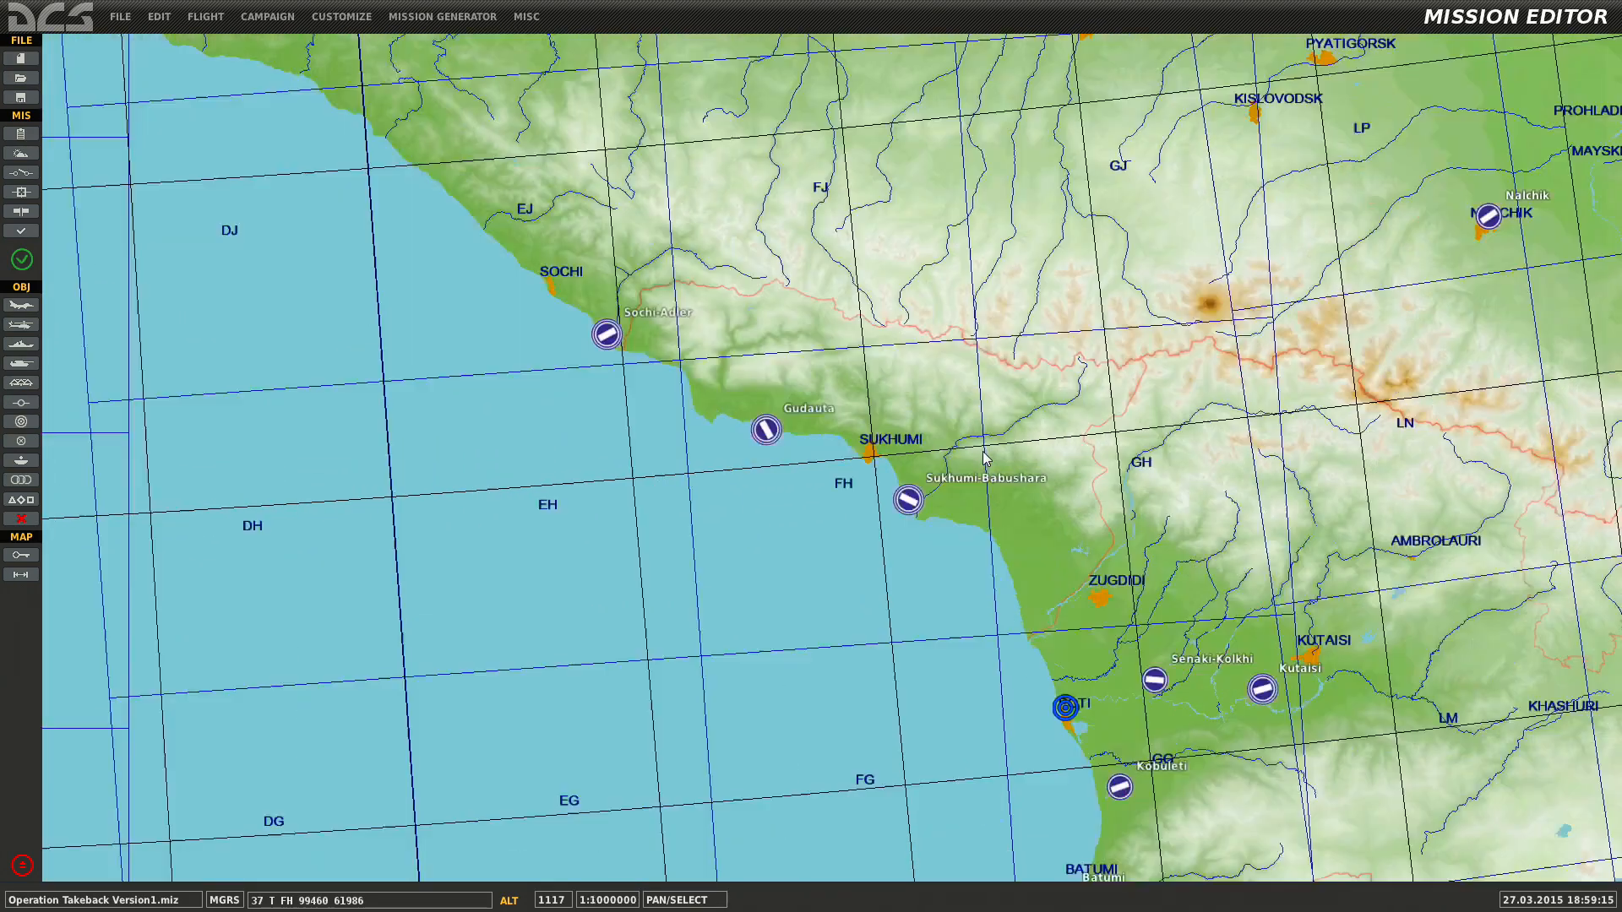
scroll(985, 455, "down", 2)
left_click_drag(1005, 454, 1005, 500)
scroll(1005, 500, "up", 1)
scroll(1004, 500, "down", 1)
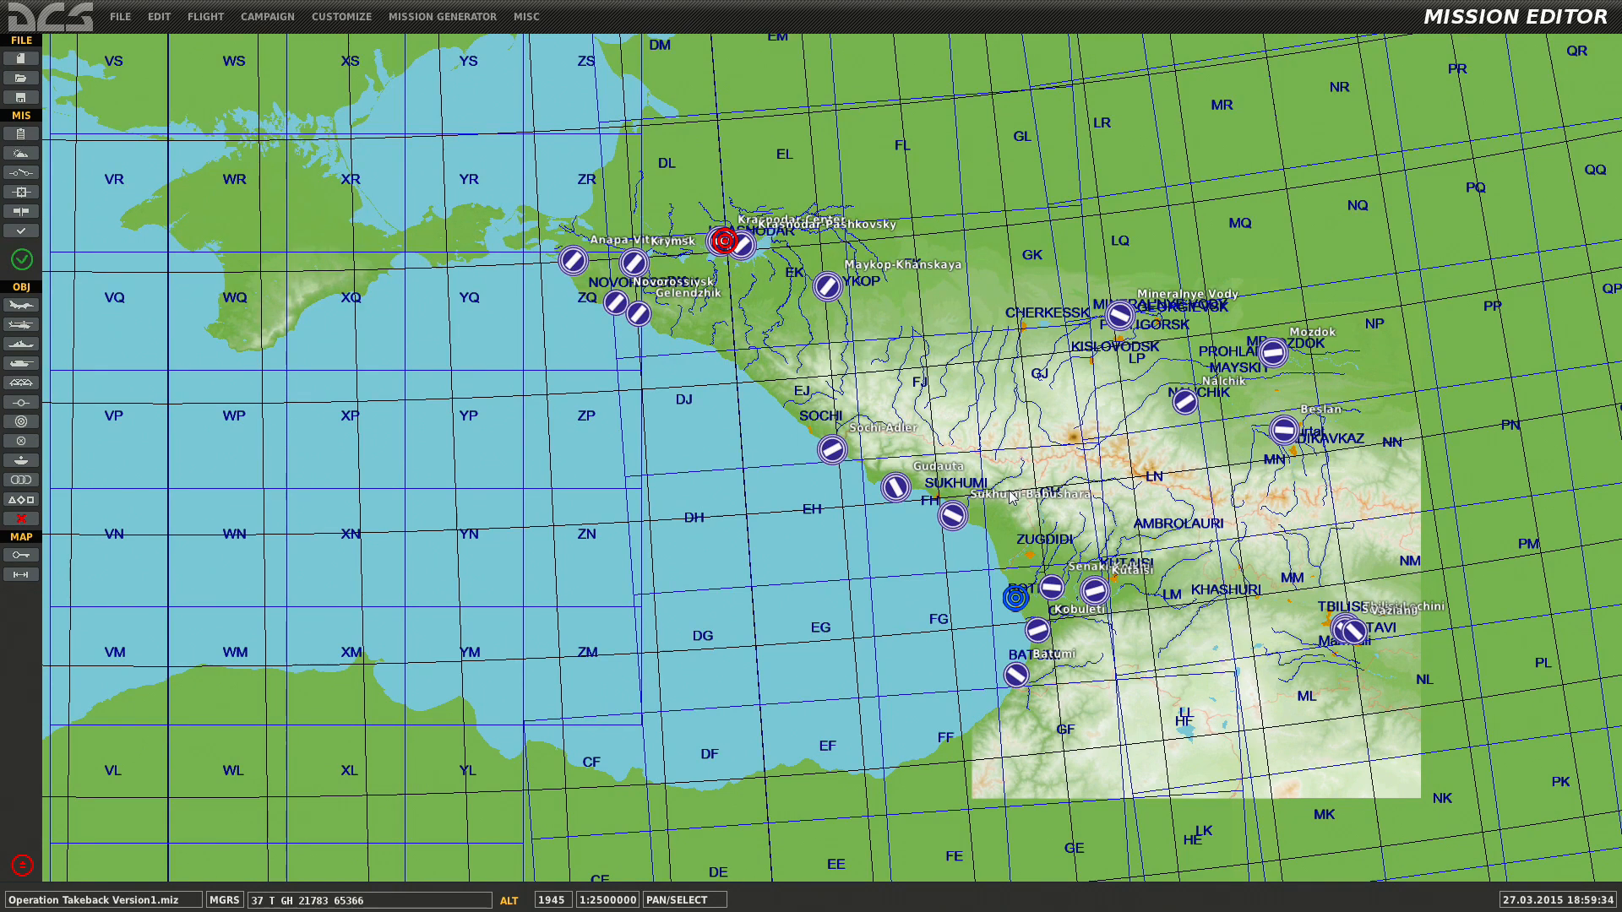
Look through the Record AVI settings, including the available video codecs, and close them without changes.
left_click(206, 17)
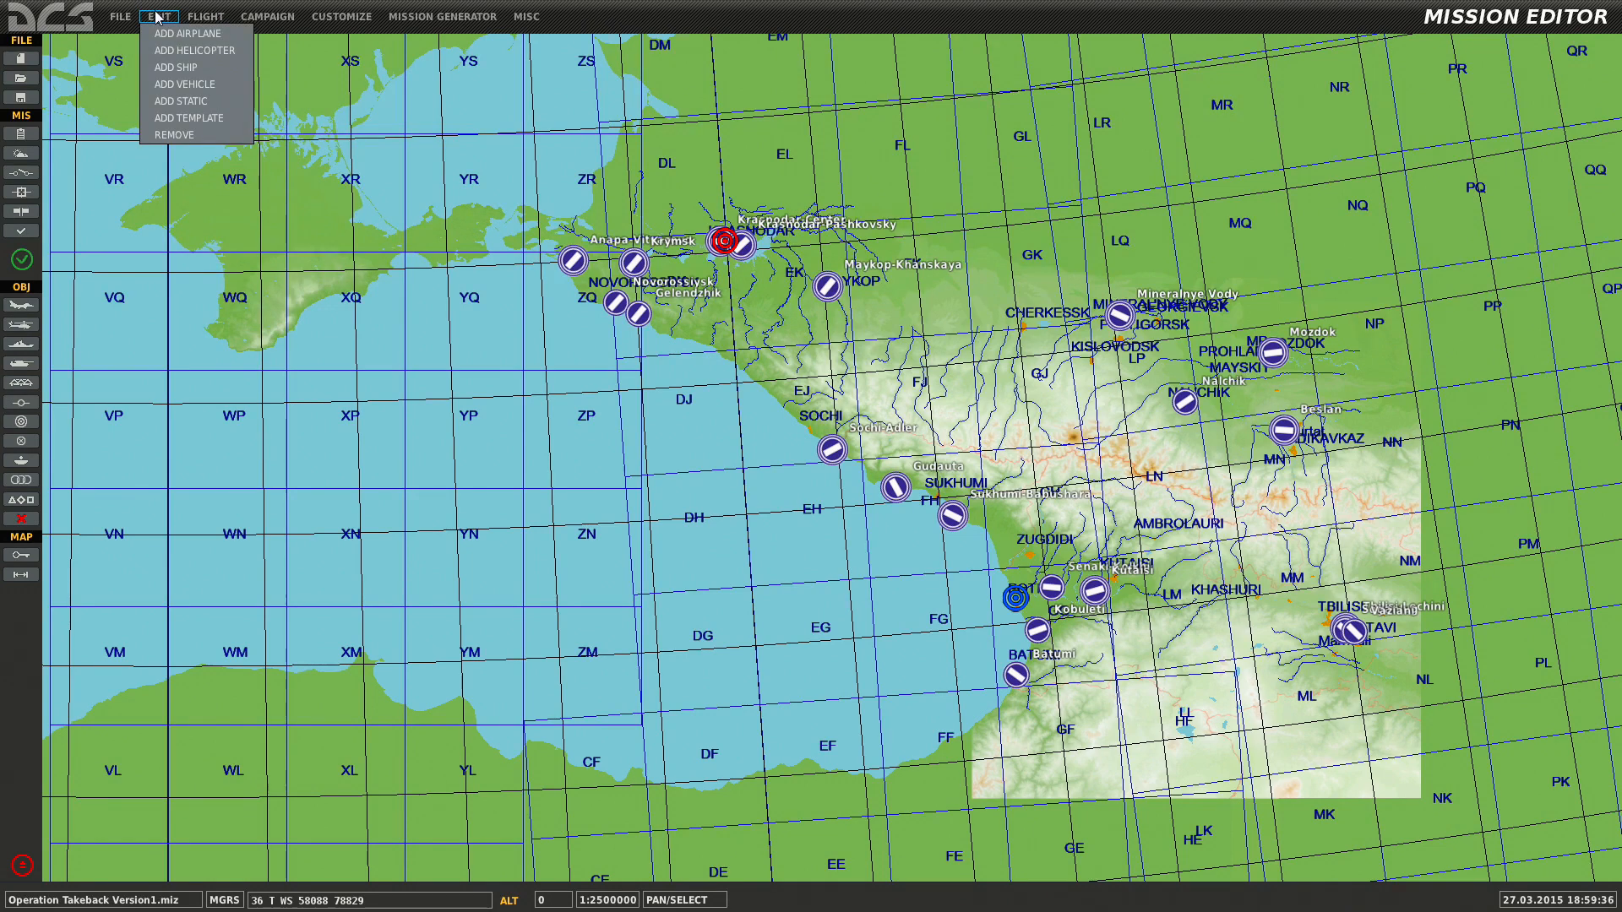
left_click(127, 17)
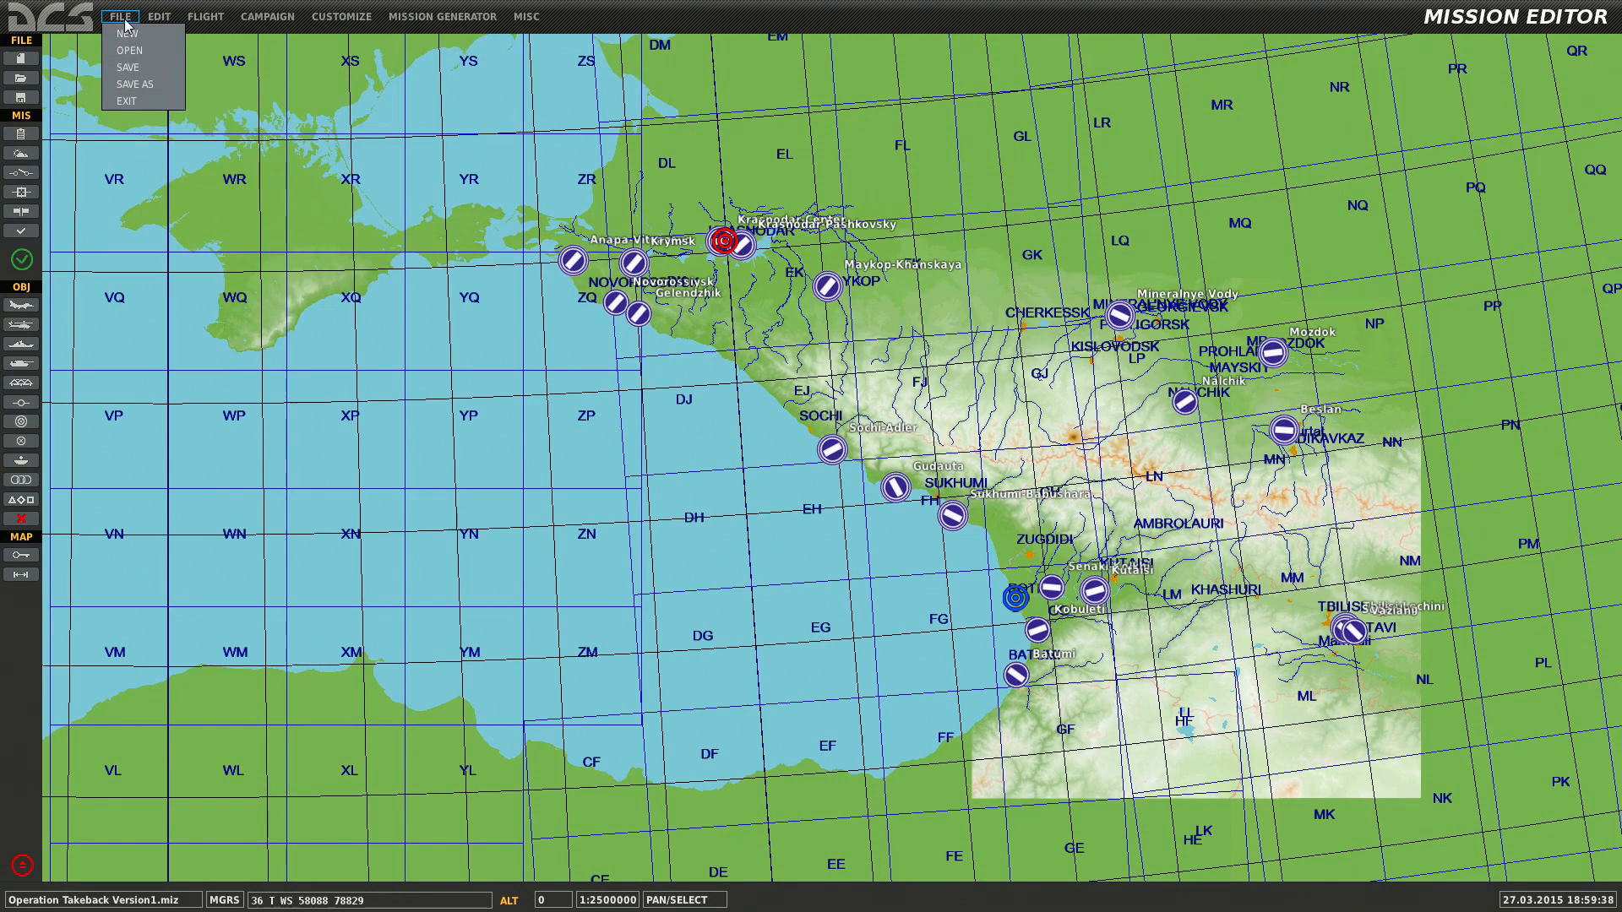
left_click(158, 17)
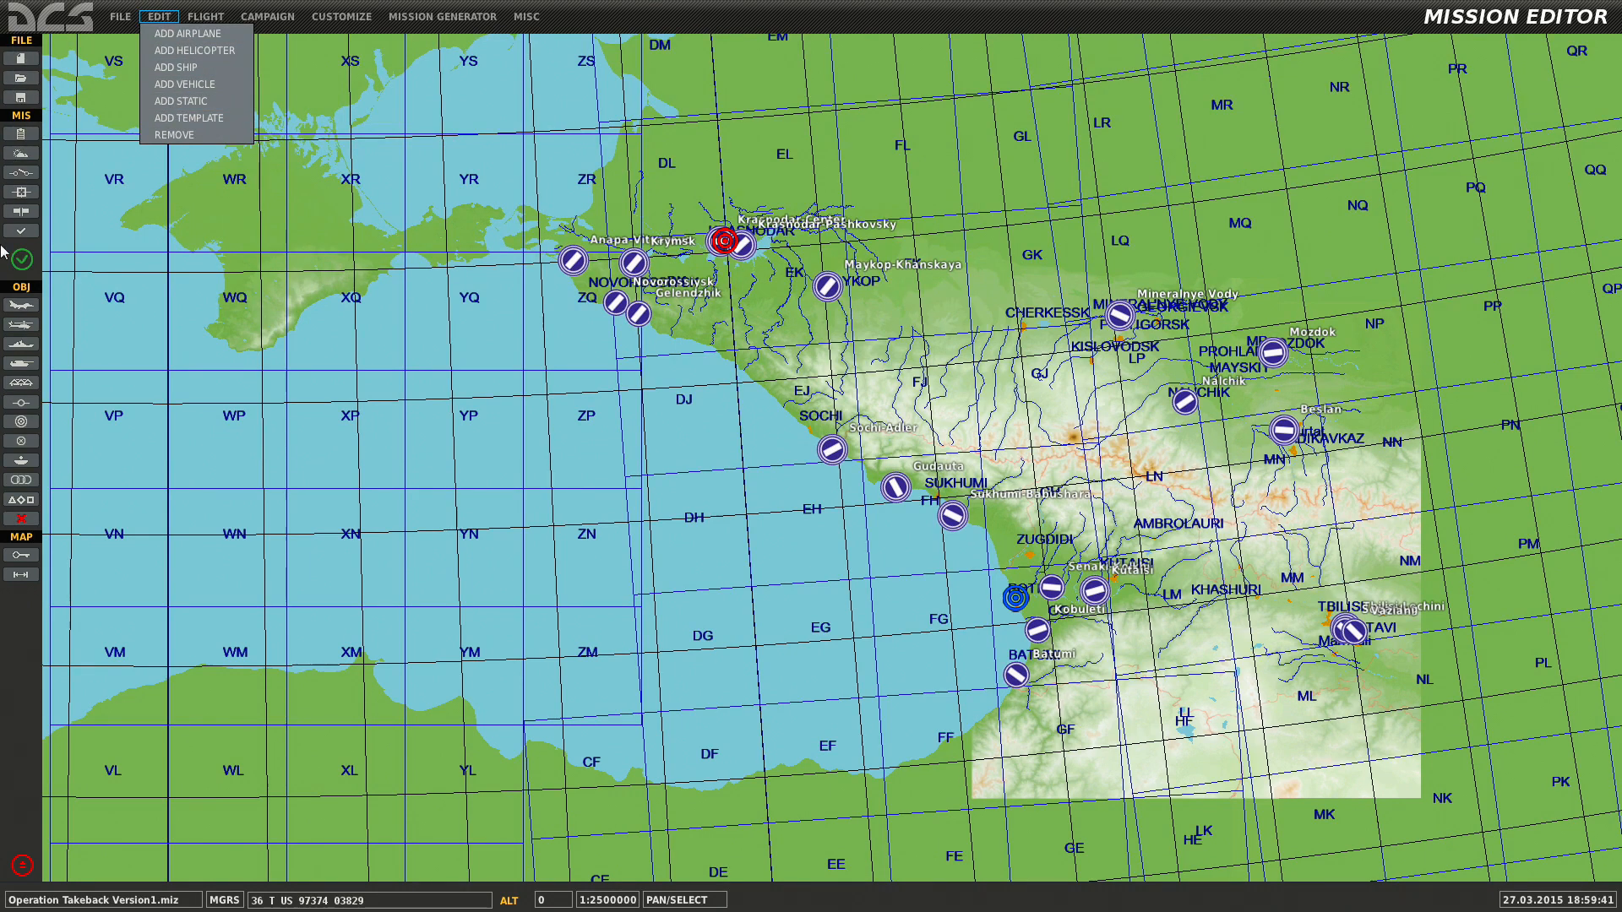
left_click(205, 16)
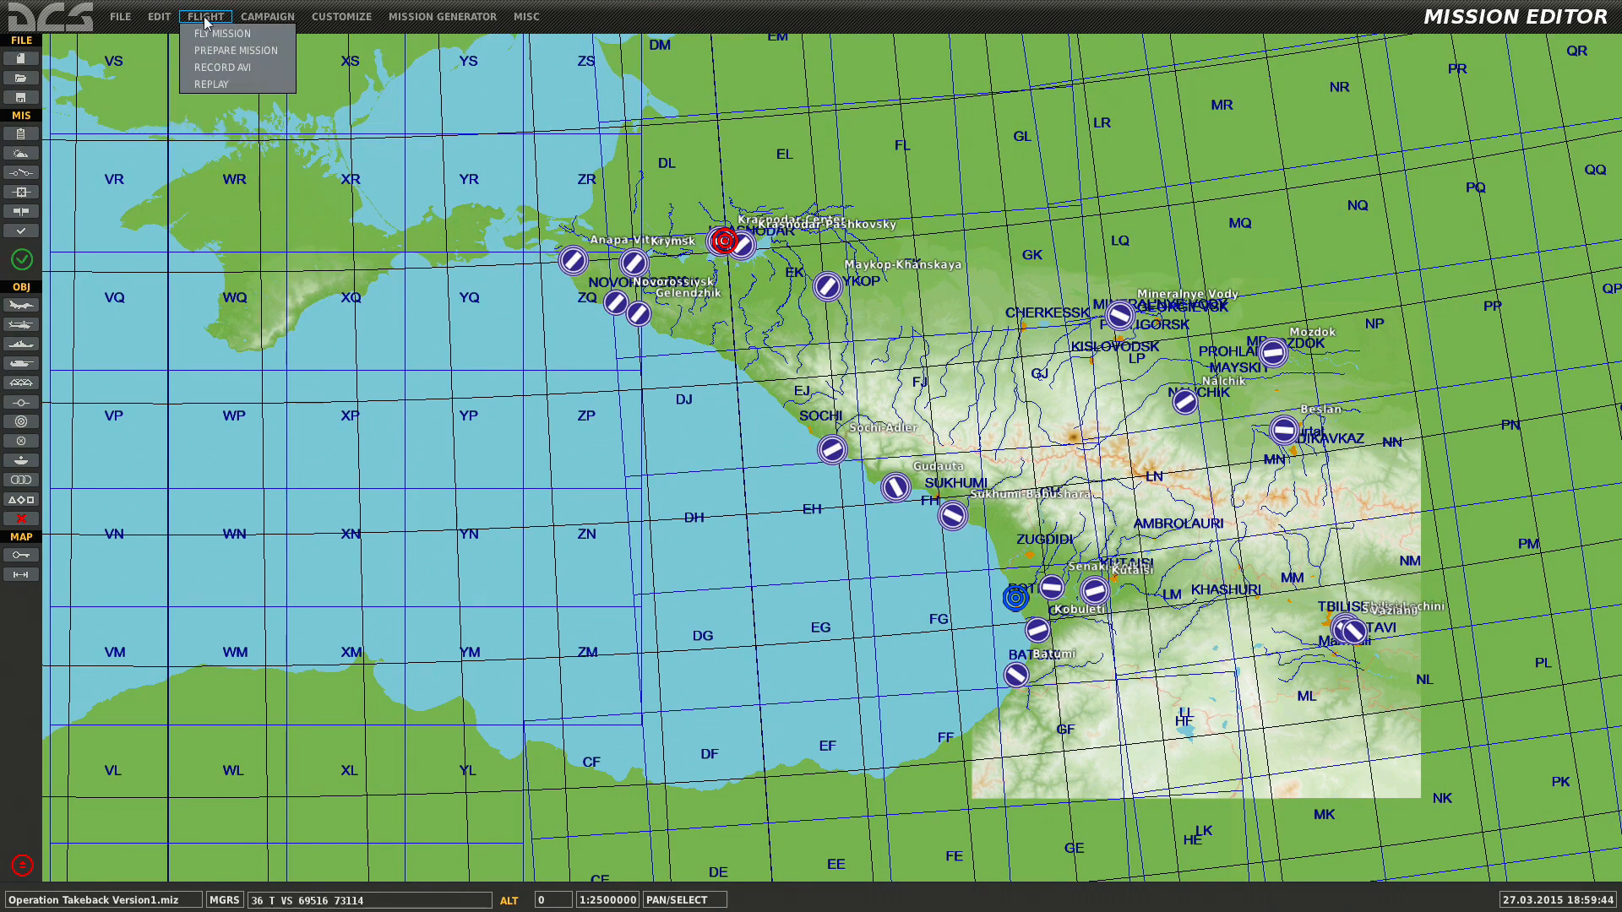
left_click(226, 67)
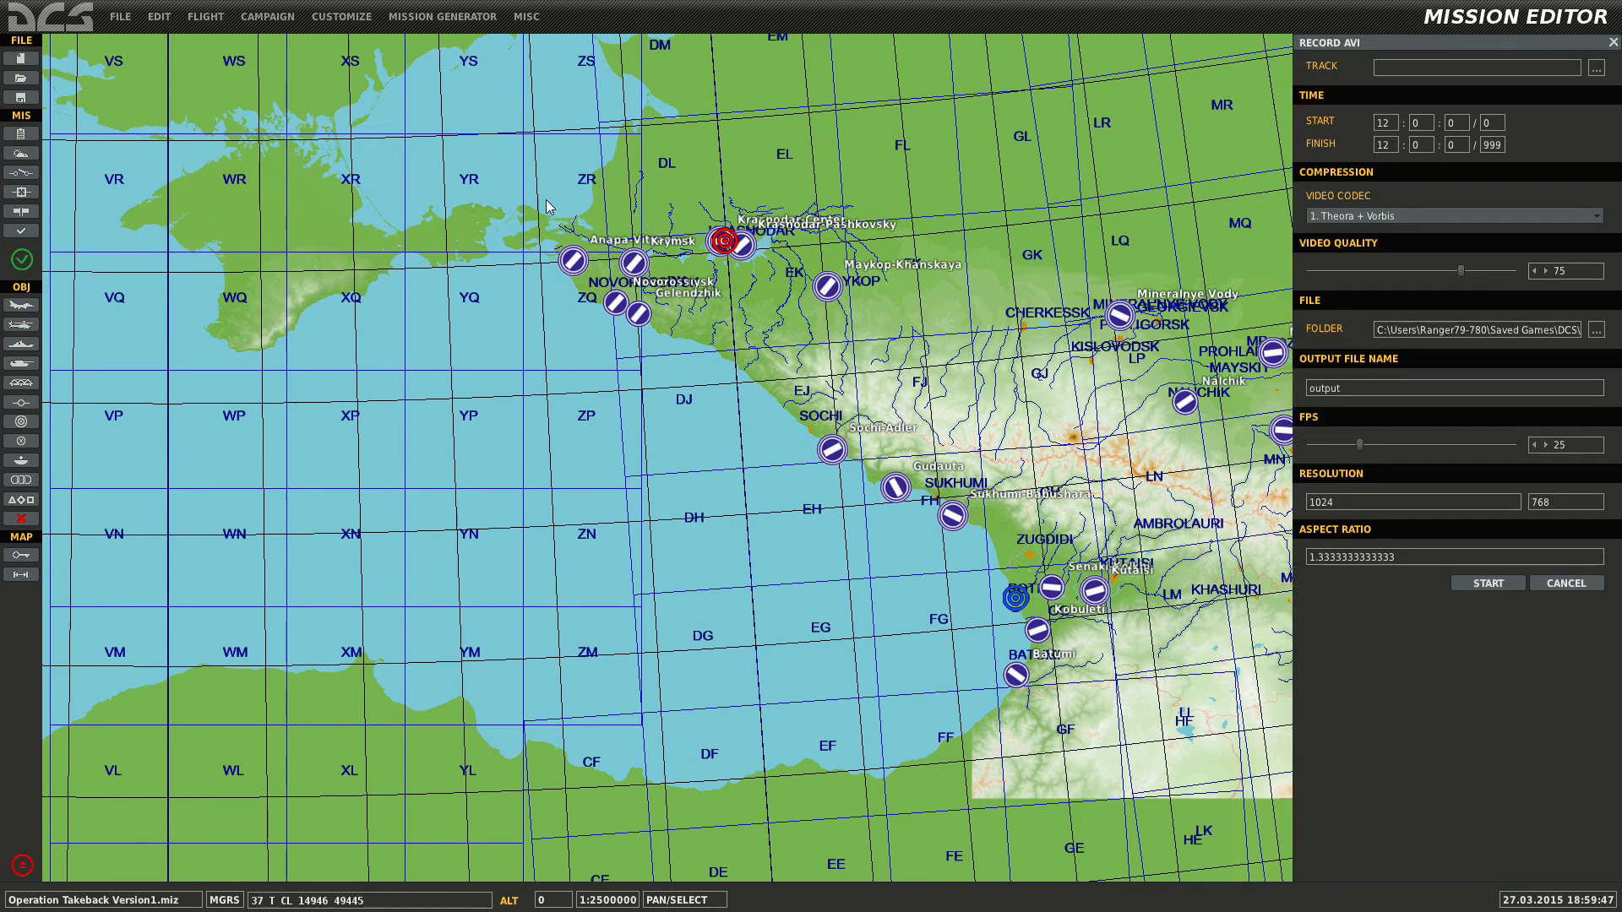
left_click(1397, 218)
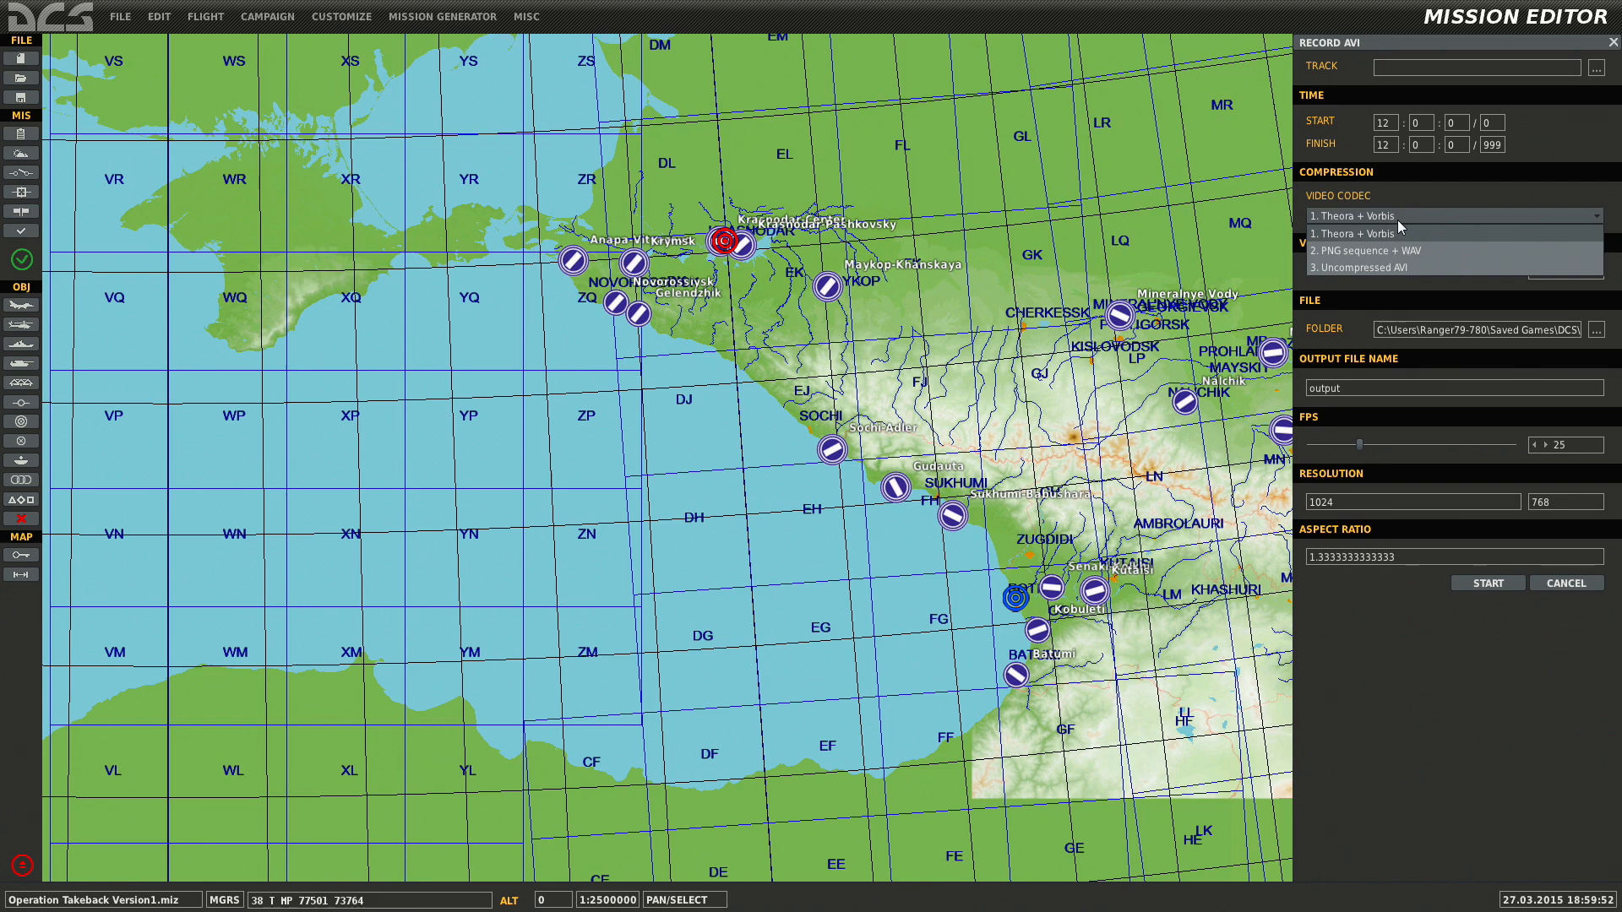
left_click(1397, 220)
left_click(1398, 220)
left_click(1397, 219)
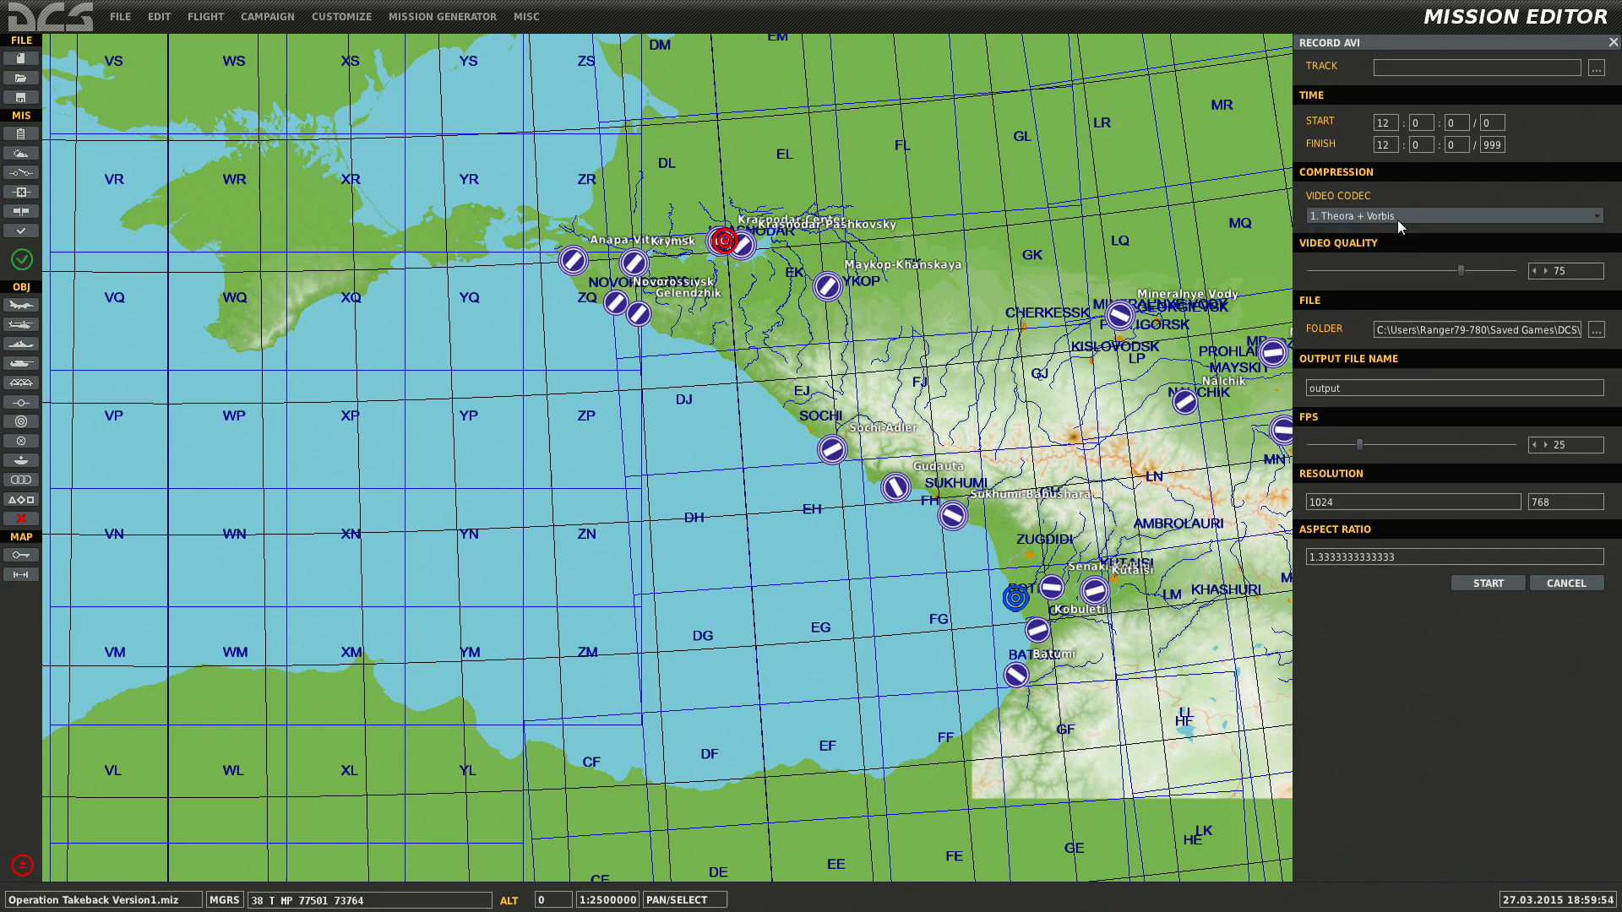
left_click(214, 22)
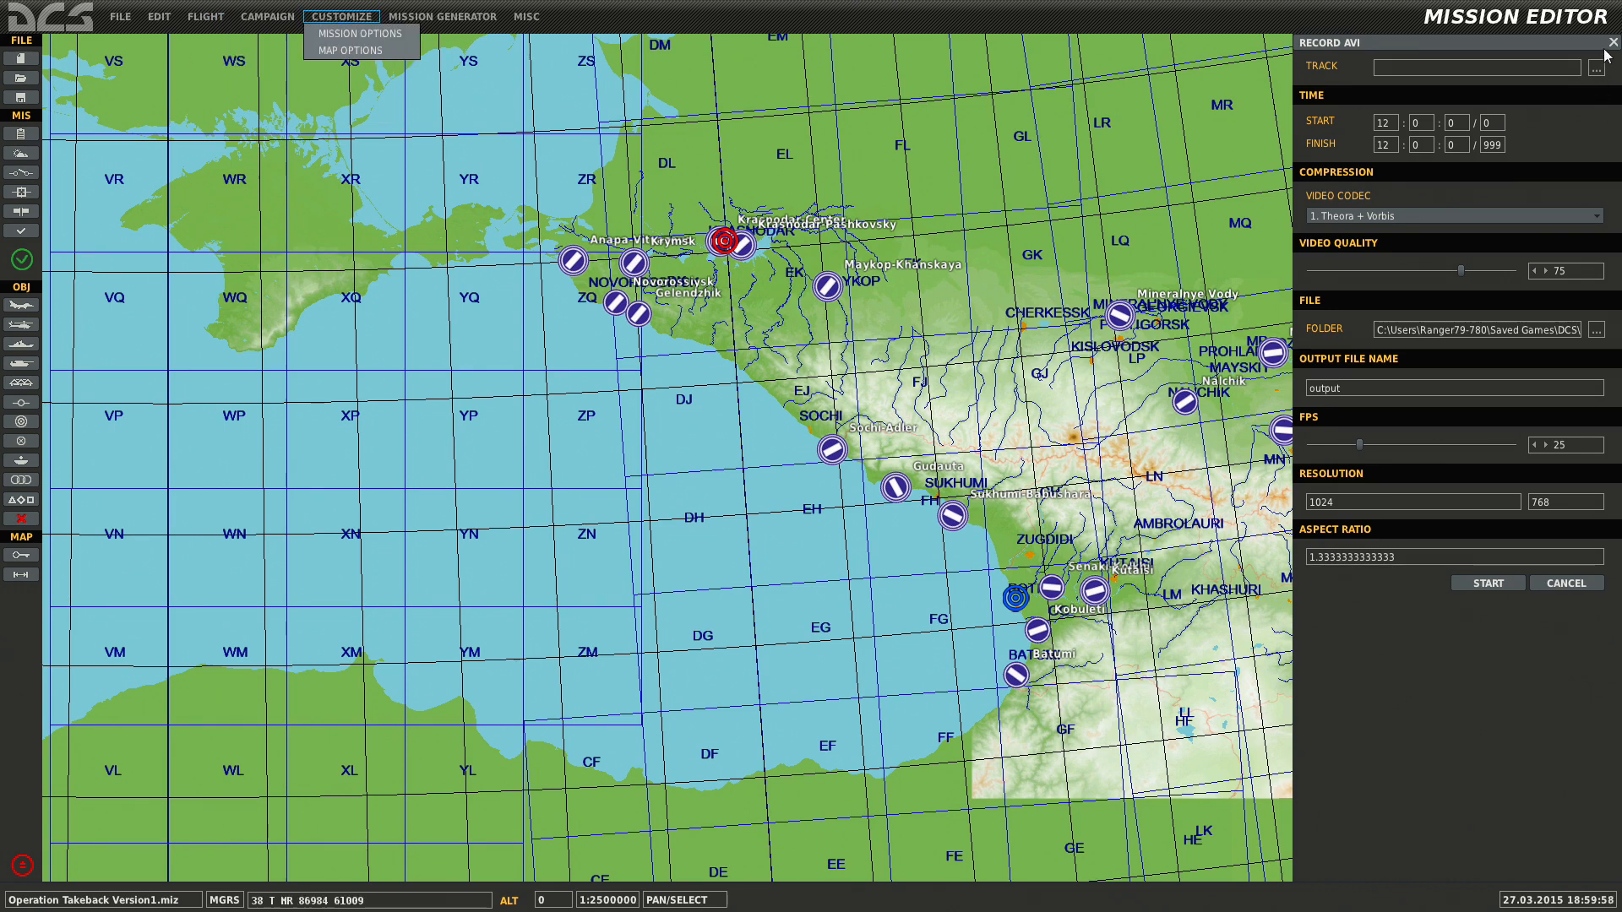
left_click(1613, 43)
In the mission options, enforce External Views as enabled and enforce the F10 view options as Allies Only.
left_click(205, 19)
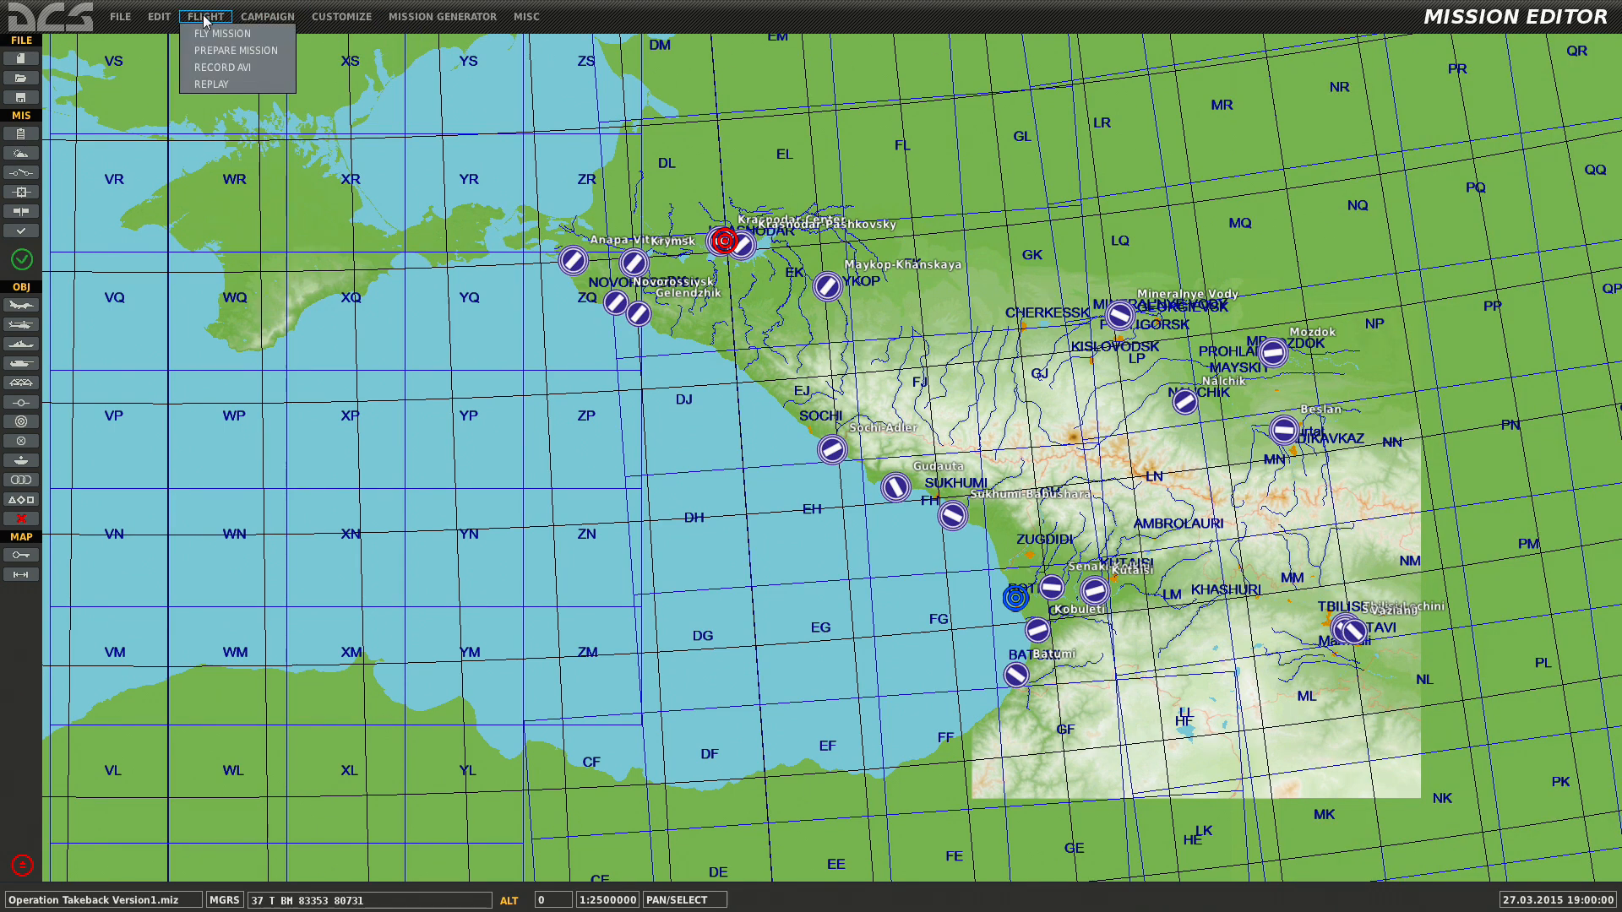
mouse_move(262, 19)
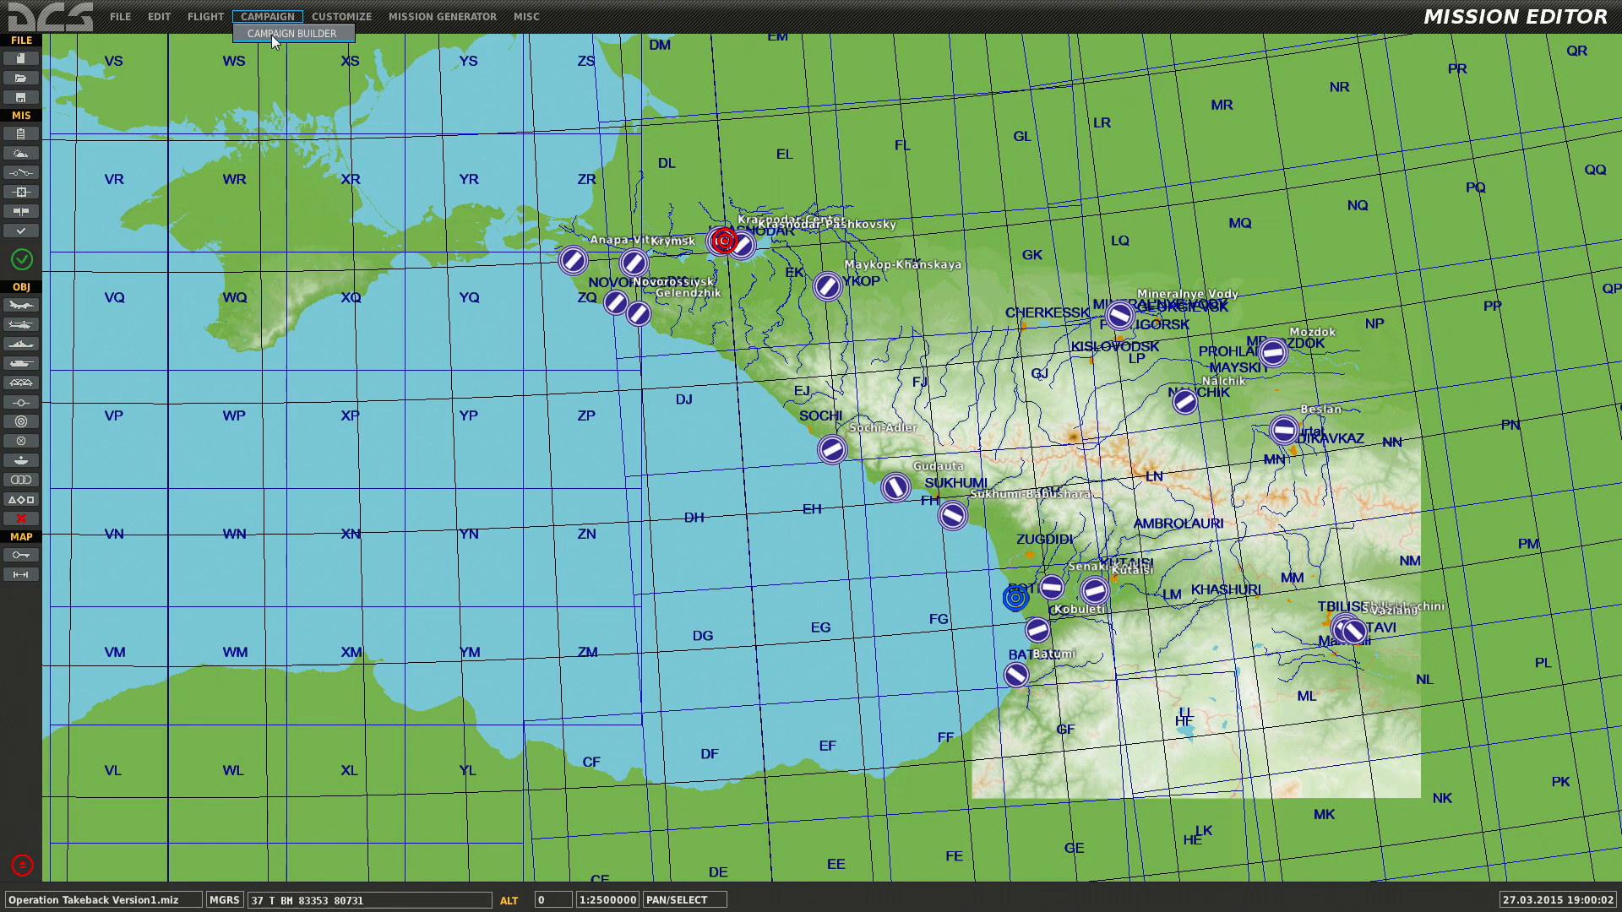
mouse_move(341, 20)
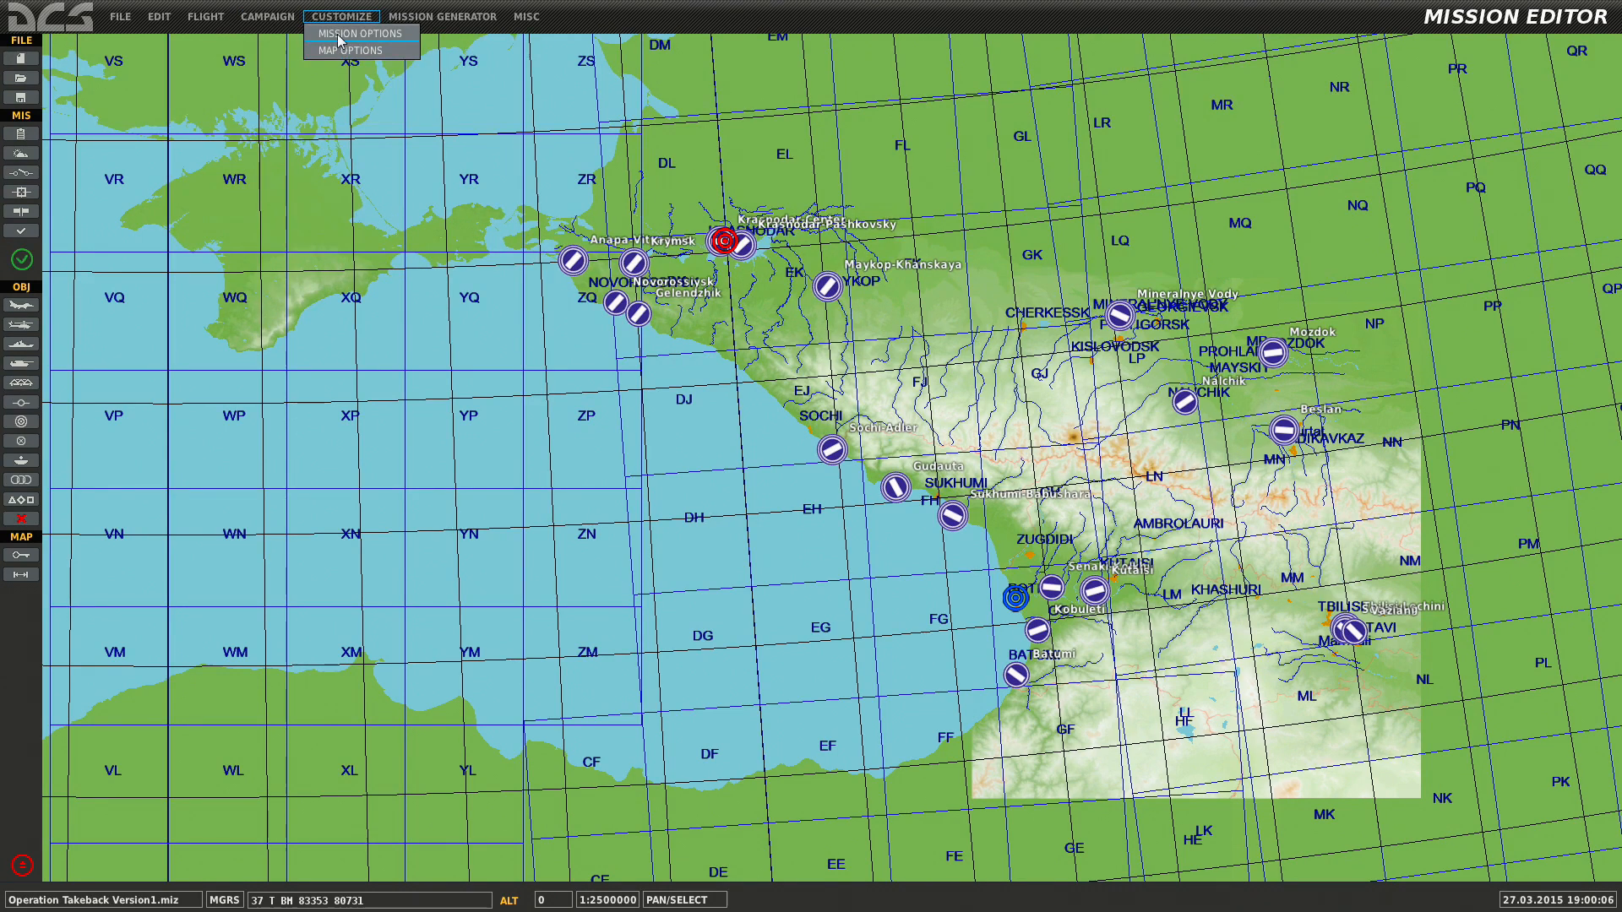
left_click(337, 33)
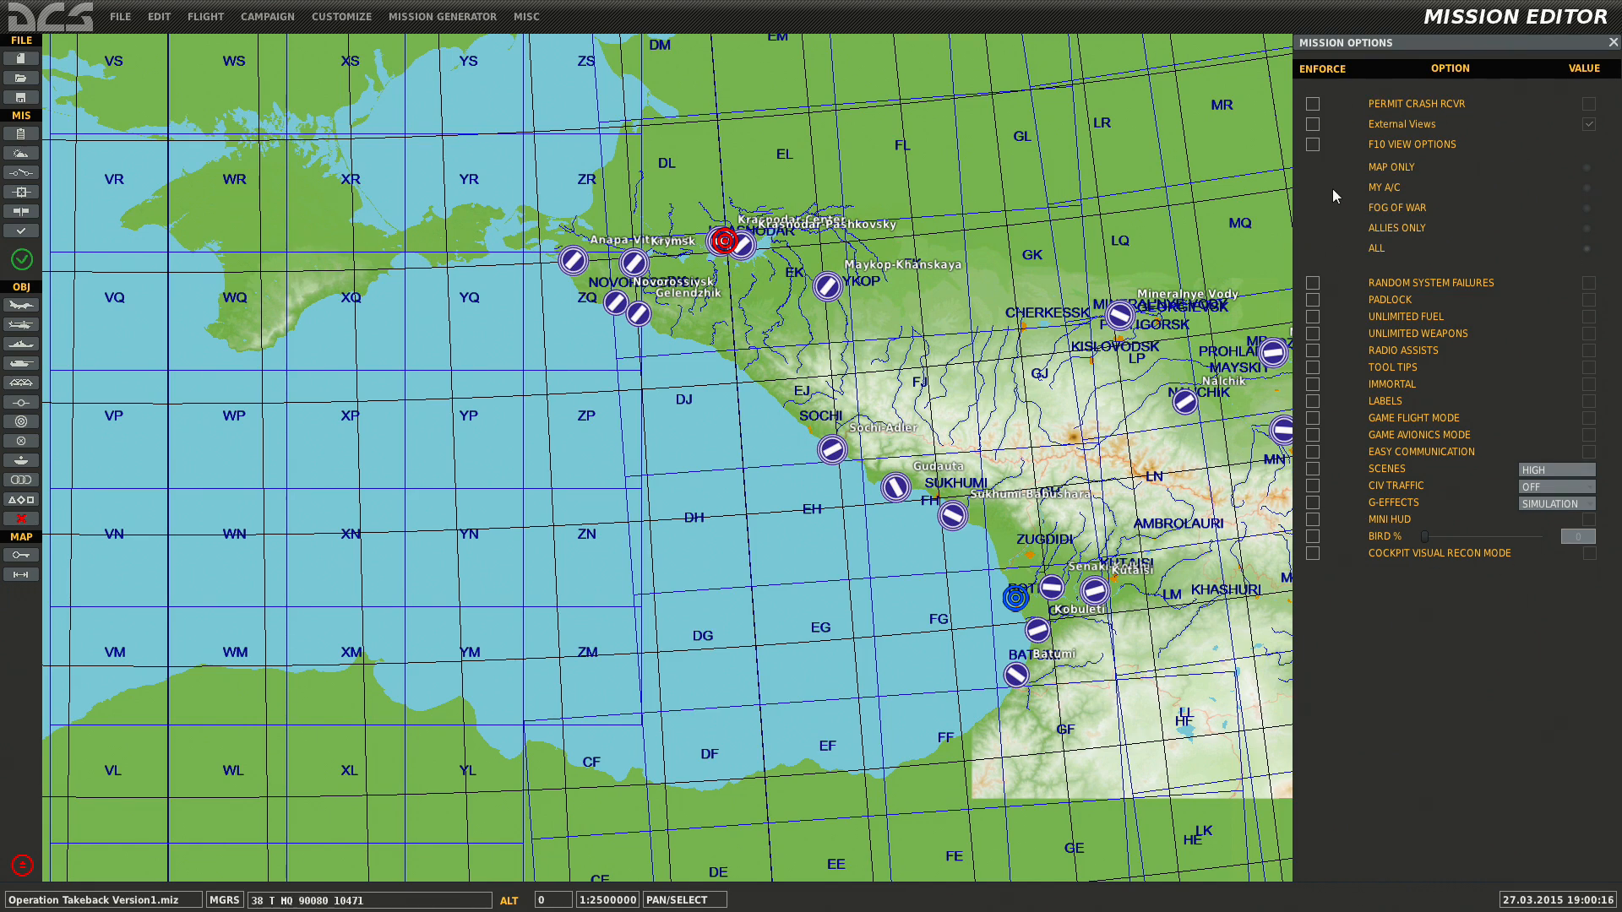
left_click(1312, 124)
left_click(1588, 125)
left_click(1587, 229)
Enforce Scenes at High, Civ Traffic at Off and G-Effects at Simulation, and close the mission options.
left_click(1314, 468)
left_click(1574, 469)
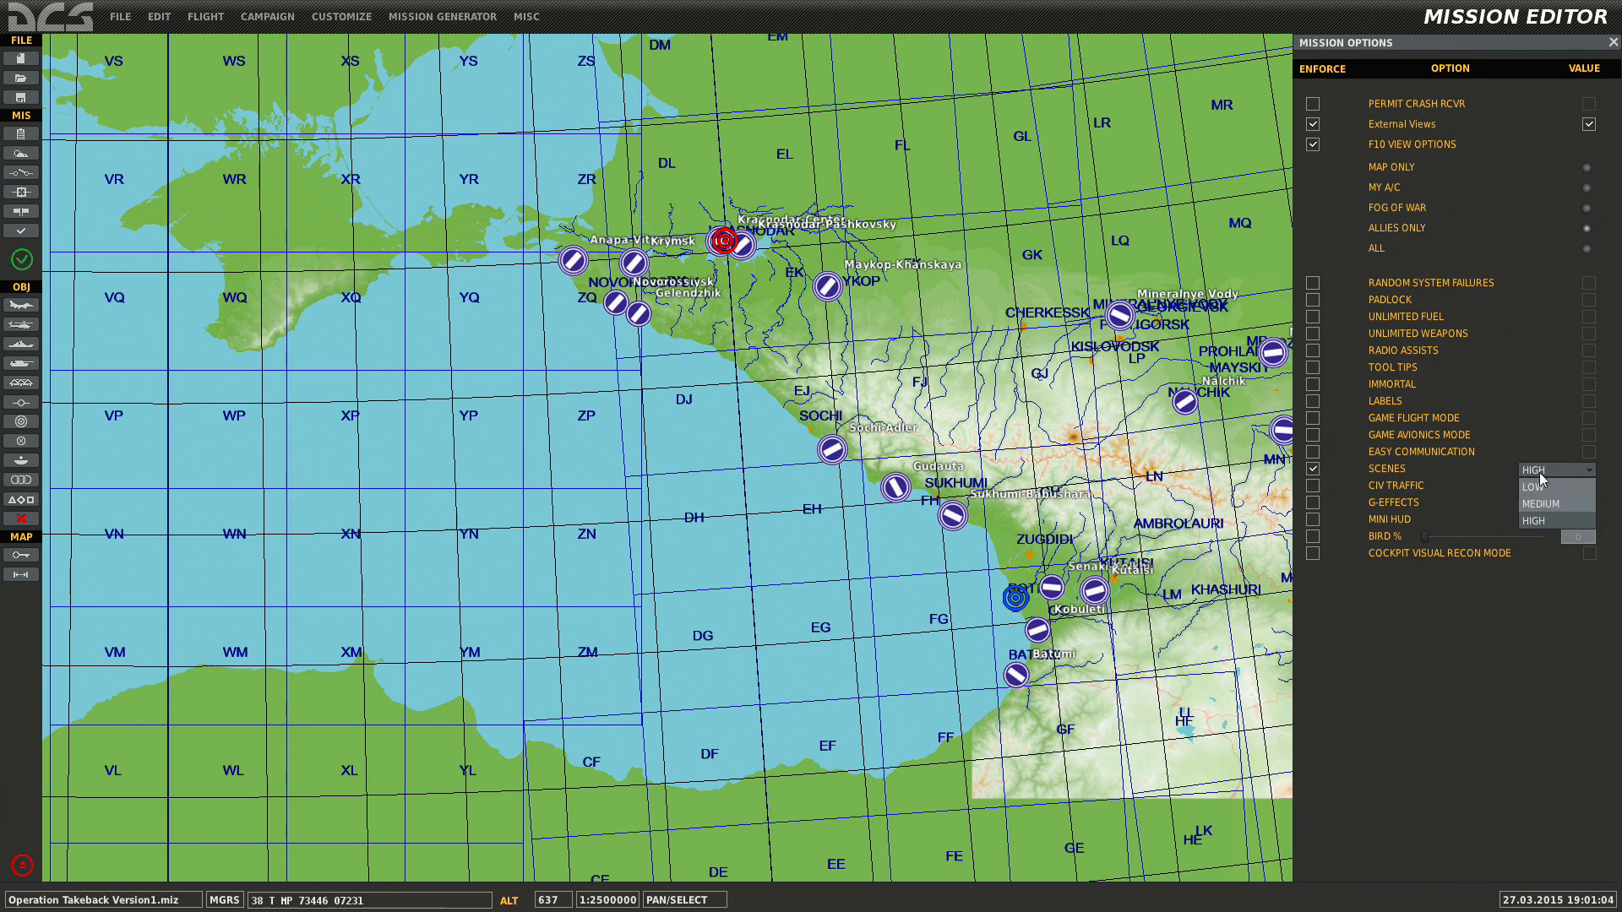
left_click(1540, 519)
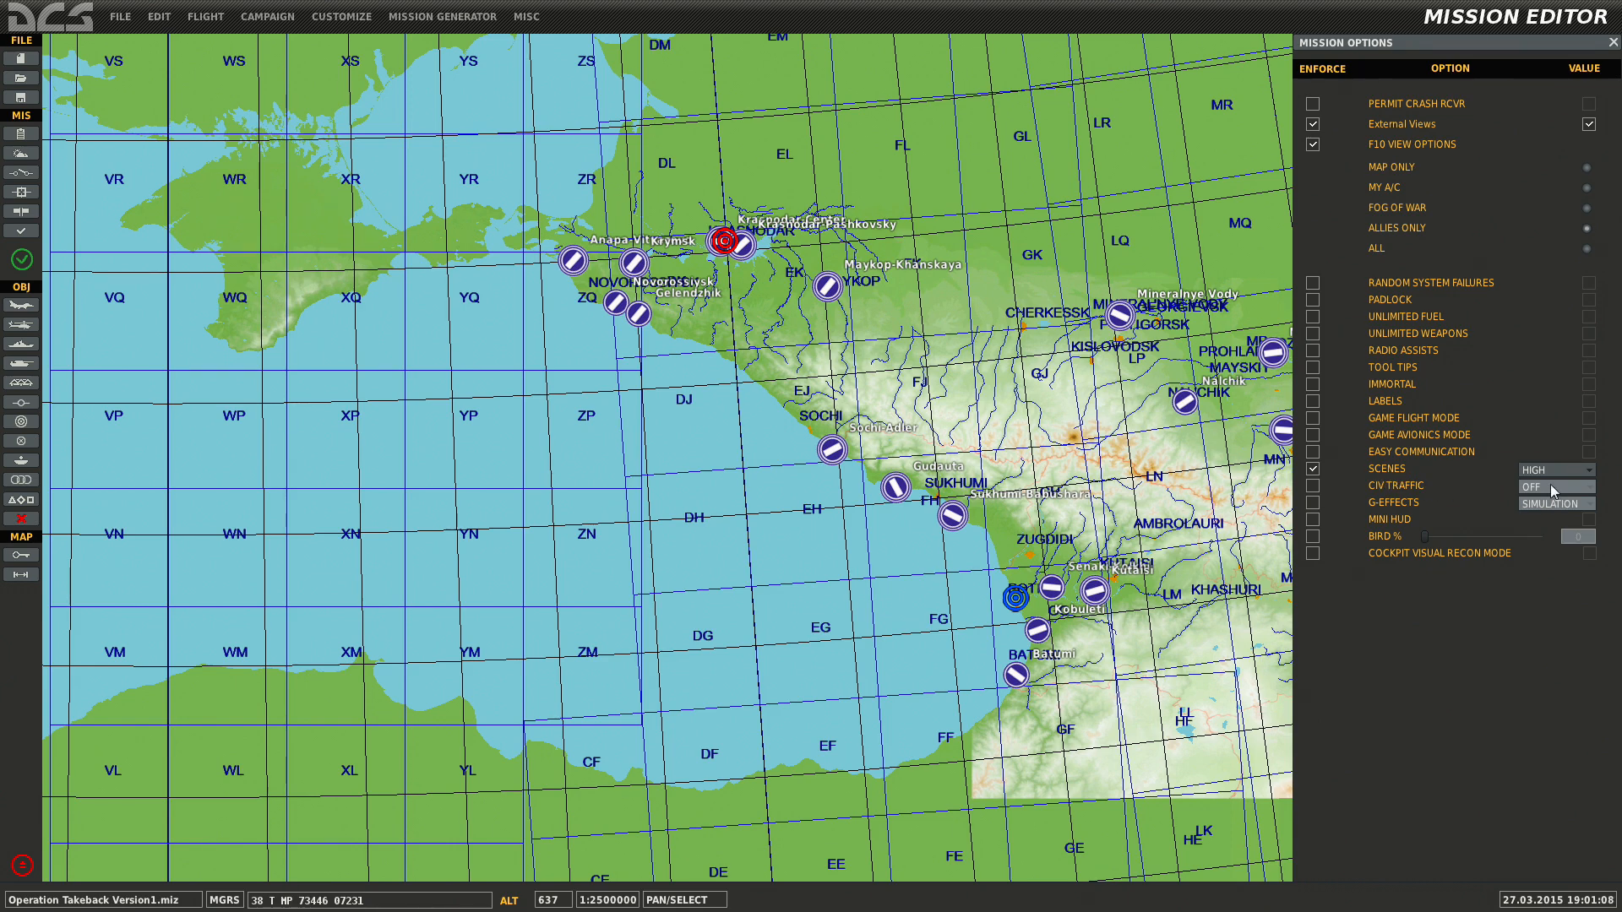
left_click(1312, 486)
left_click(1313, 503)
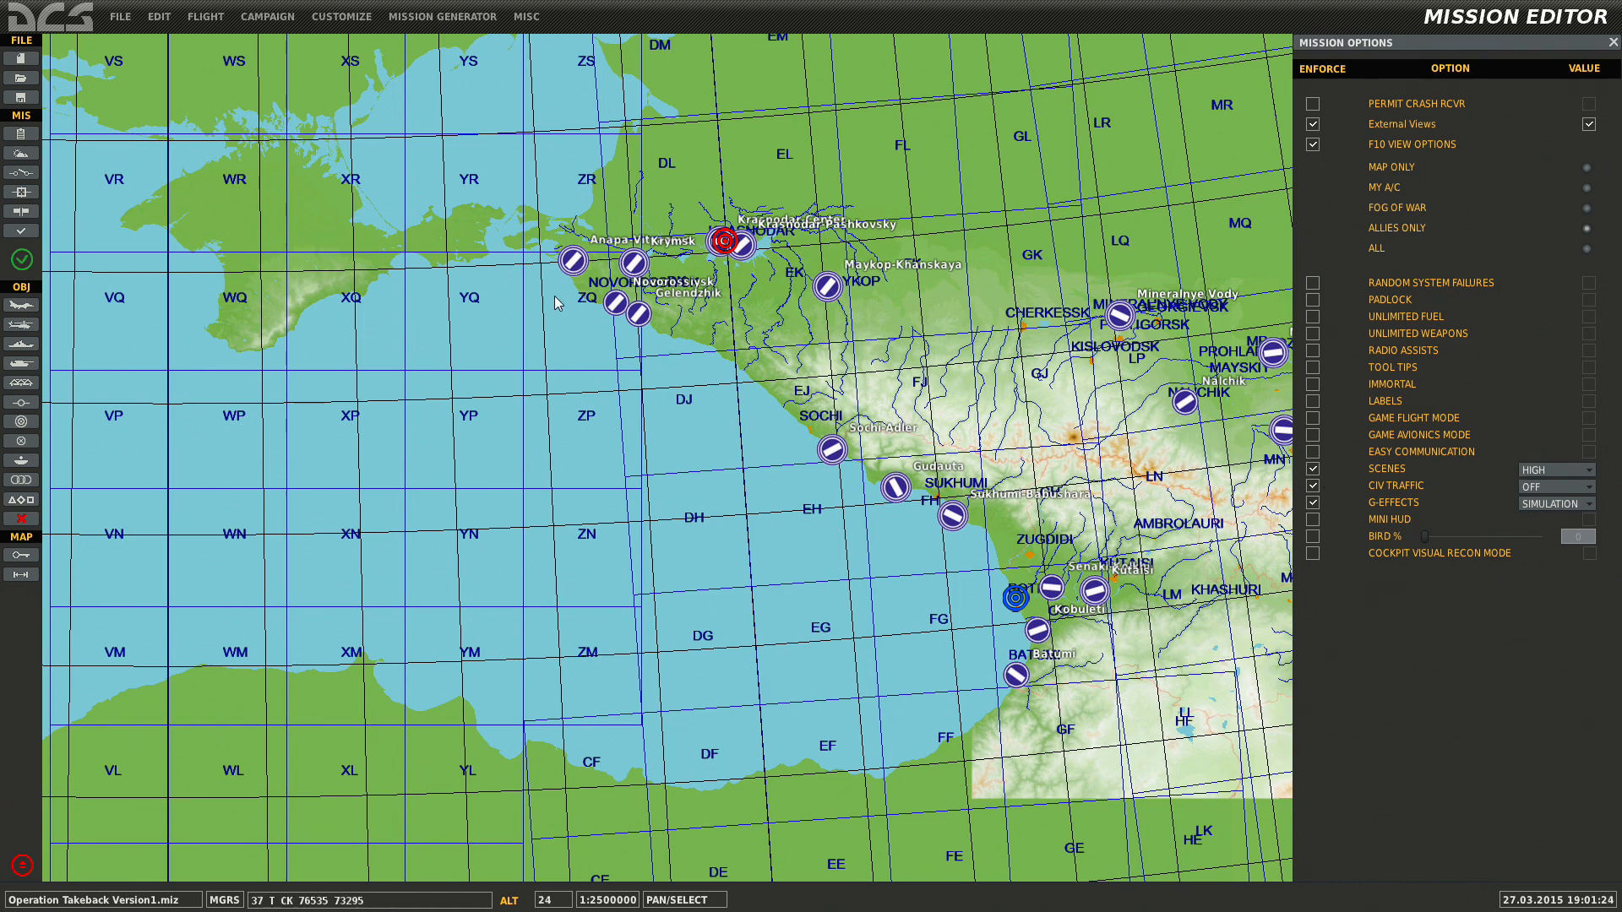
key("Escape")
Try hiding the Airfields layer in the map options, restoring it and closing the options.
left_click(341, 17)
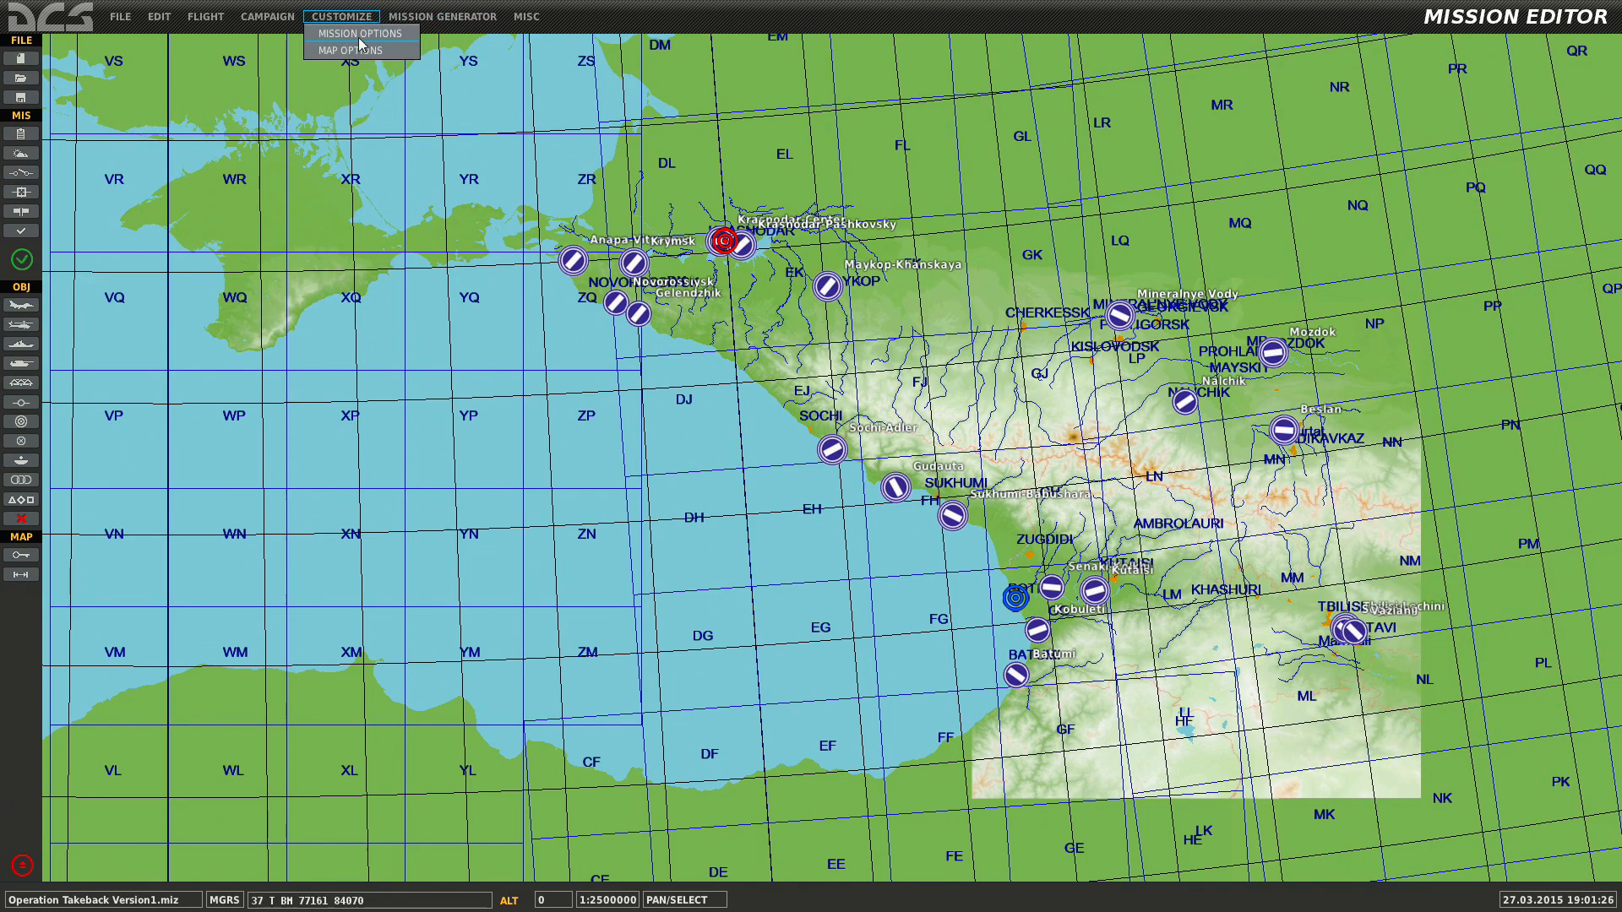
left_click(355, 50)
left_click(1318, 92)
left_click(1317, 91)
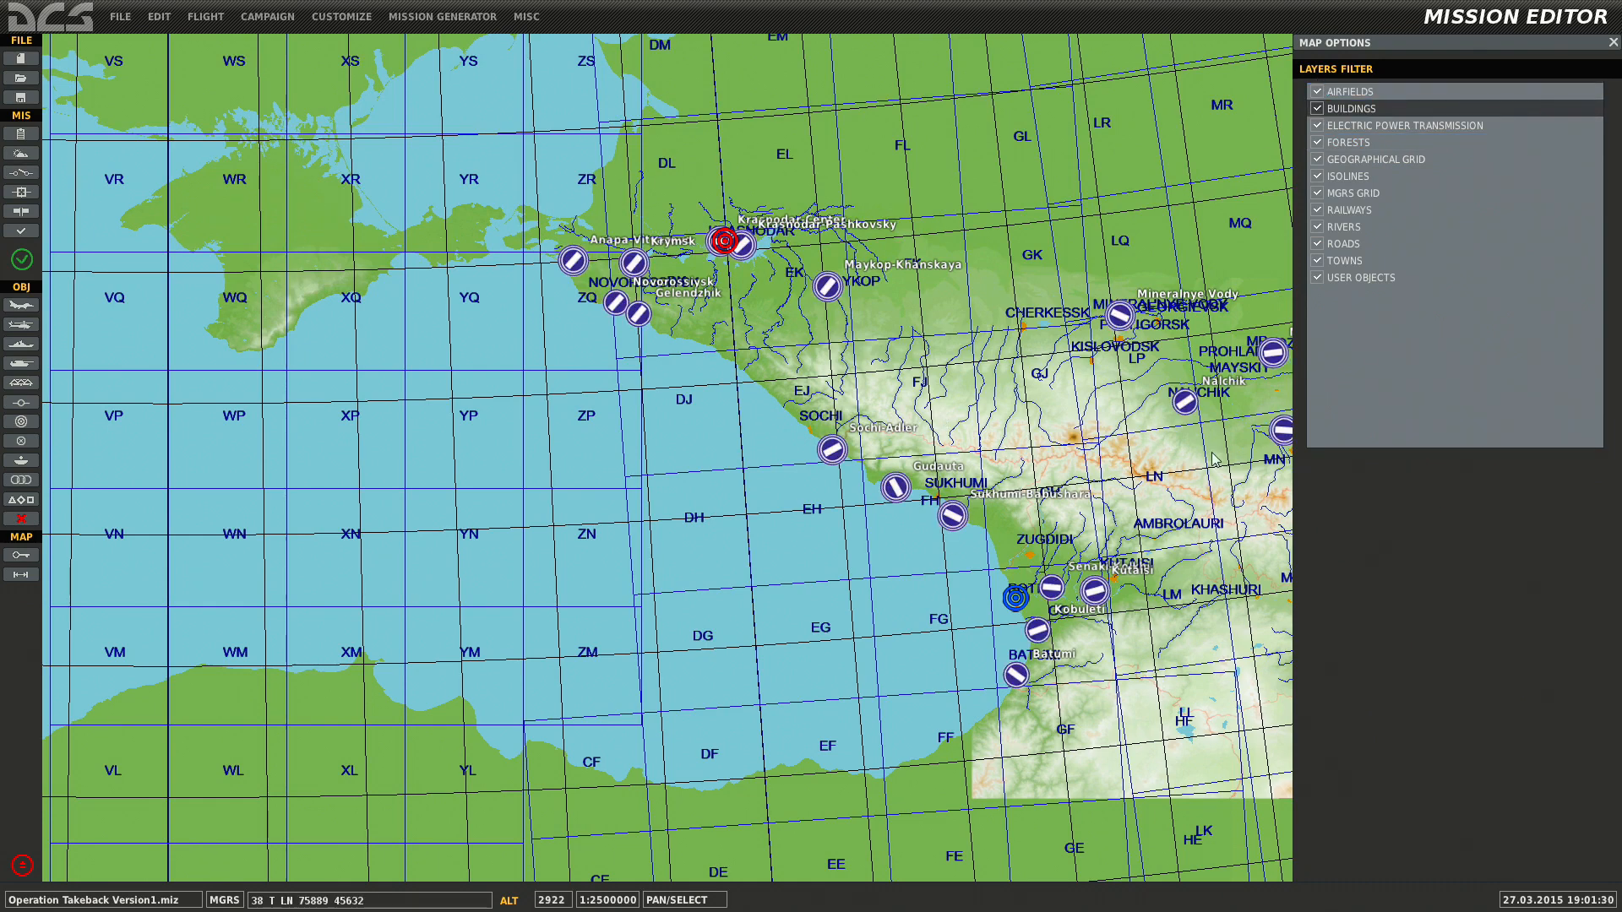
key("Escape")
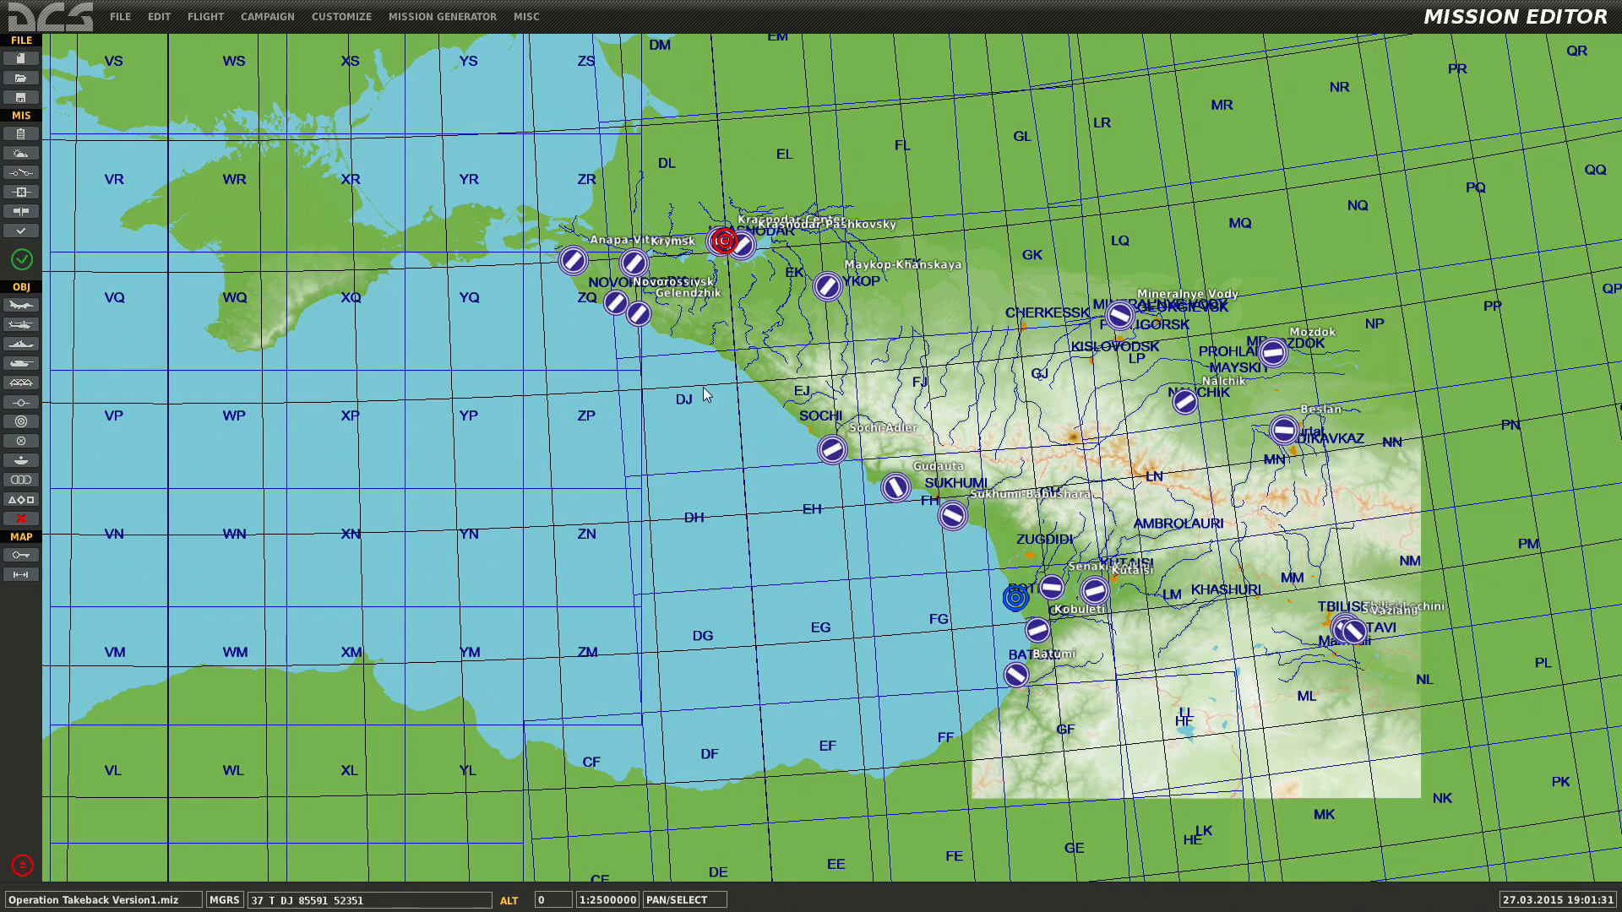
Browse the encyclopedia's airplane, helicopter, vehicle and weapon categories, and return to the mission map.
left_click(415, 20)
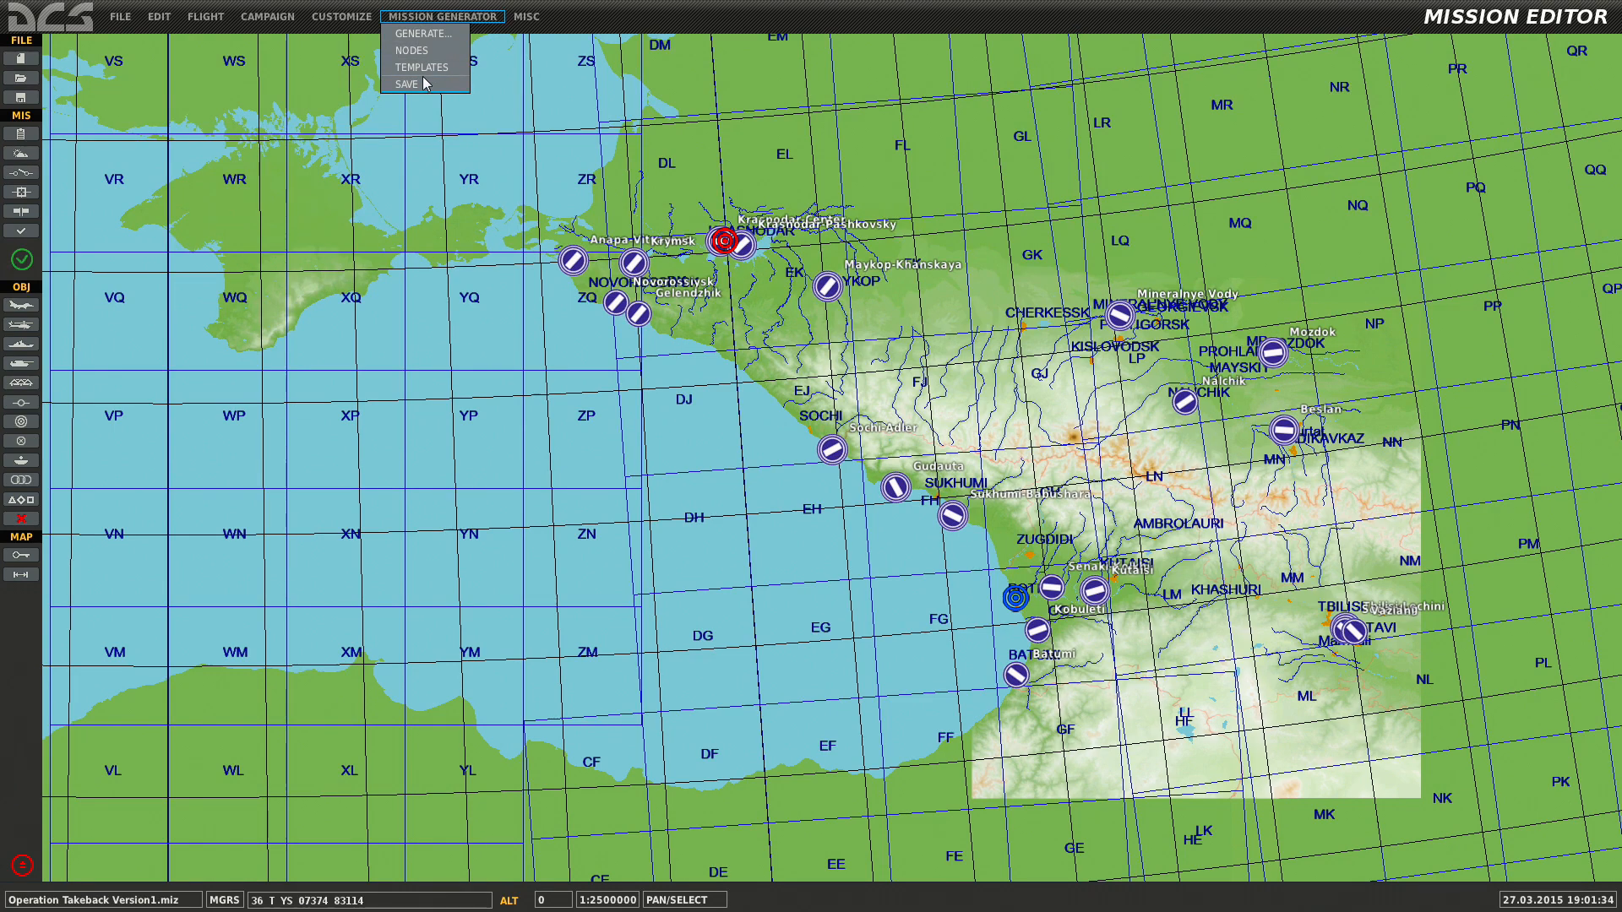
left_click(538, 34)
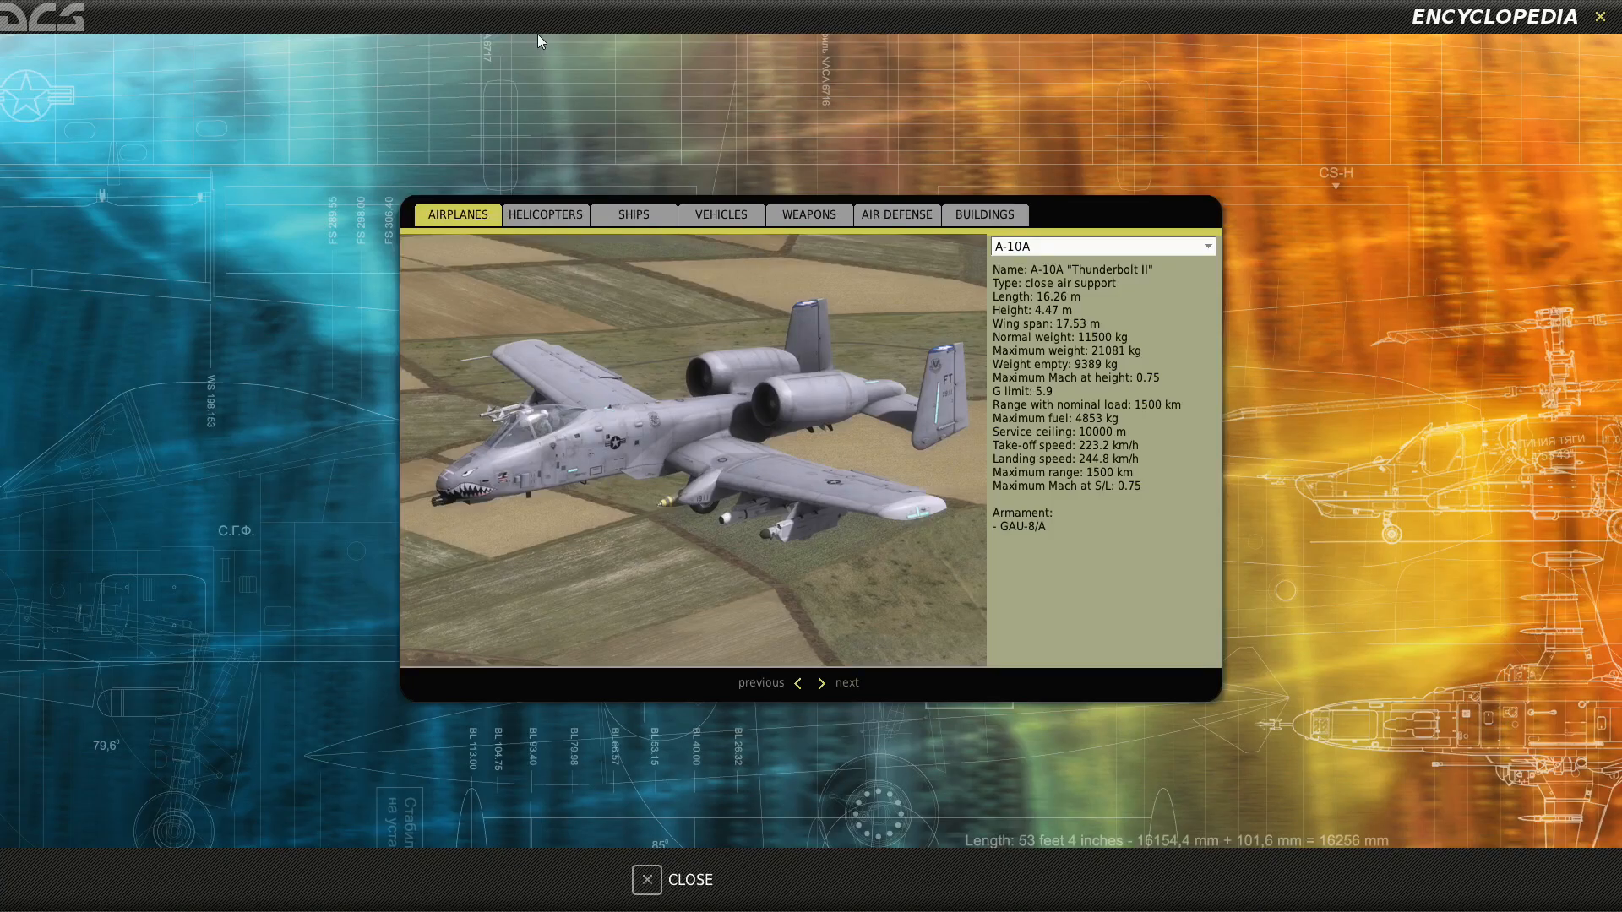
left_click(554, 219)
left_click(720, 218)
left_click(784, 217)
left_click(713, 216)
left_click(541, 215)
left_click(495, 217)
left_click(651, 880)
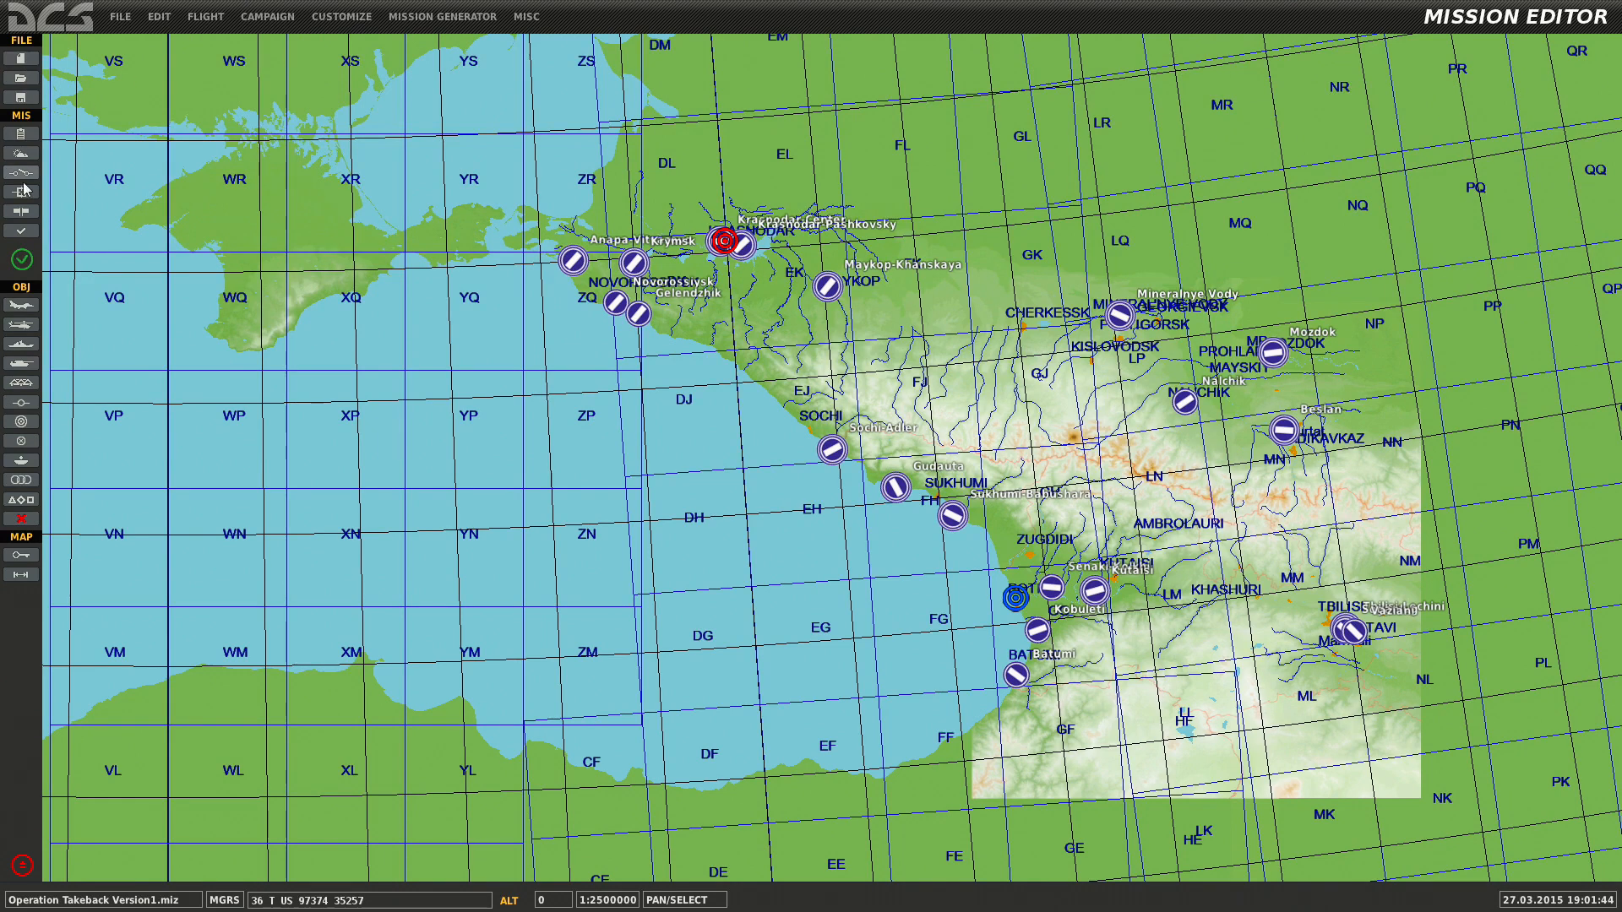
Save the mission as a new file named Operation Takeback Version2.
left_click(119, 18)
left_click(133, 84)
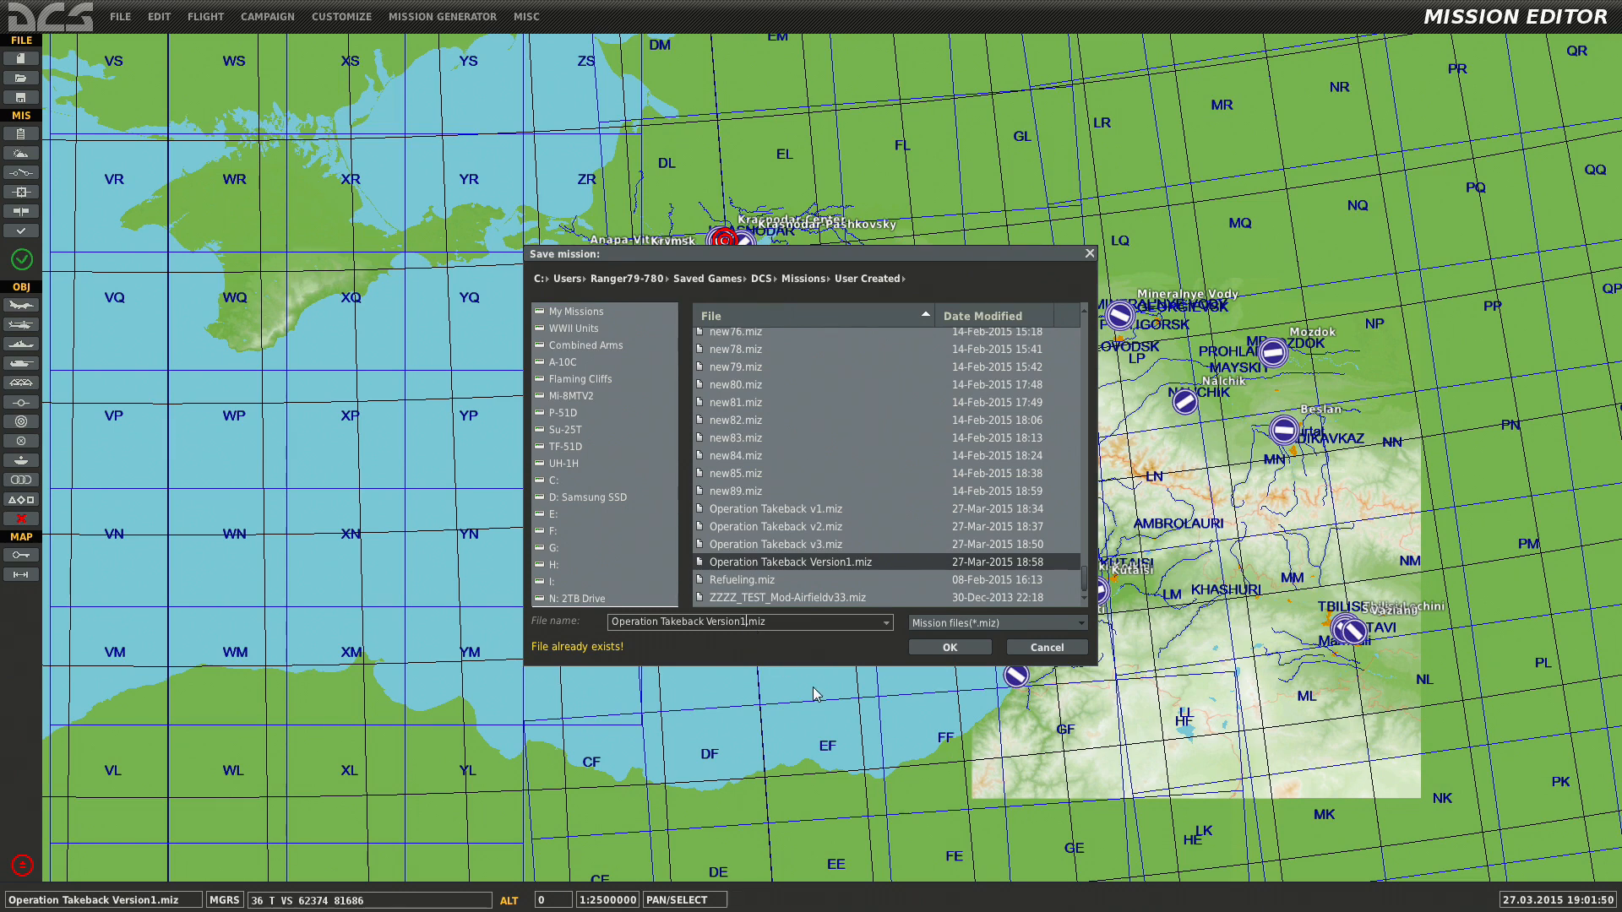
key("BackSpace")
type("2")
mouse_move(1085, 579)
left_mouse_down()
mouse_move(1102, 323)
mouse_move(1102, 587)
left_mouse_up()
left_click(992, 646)
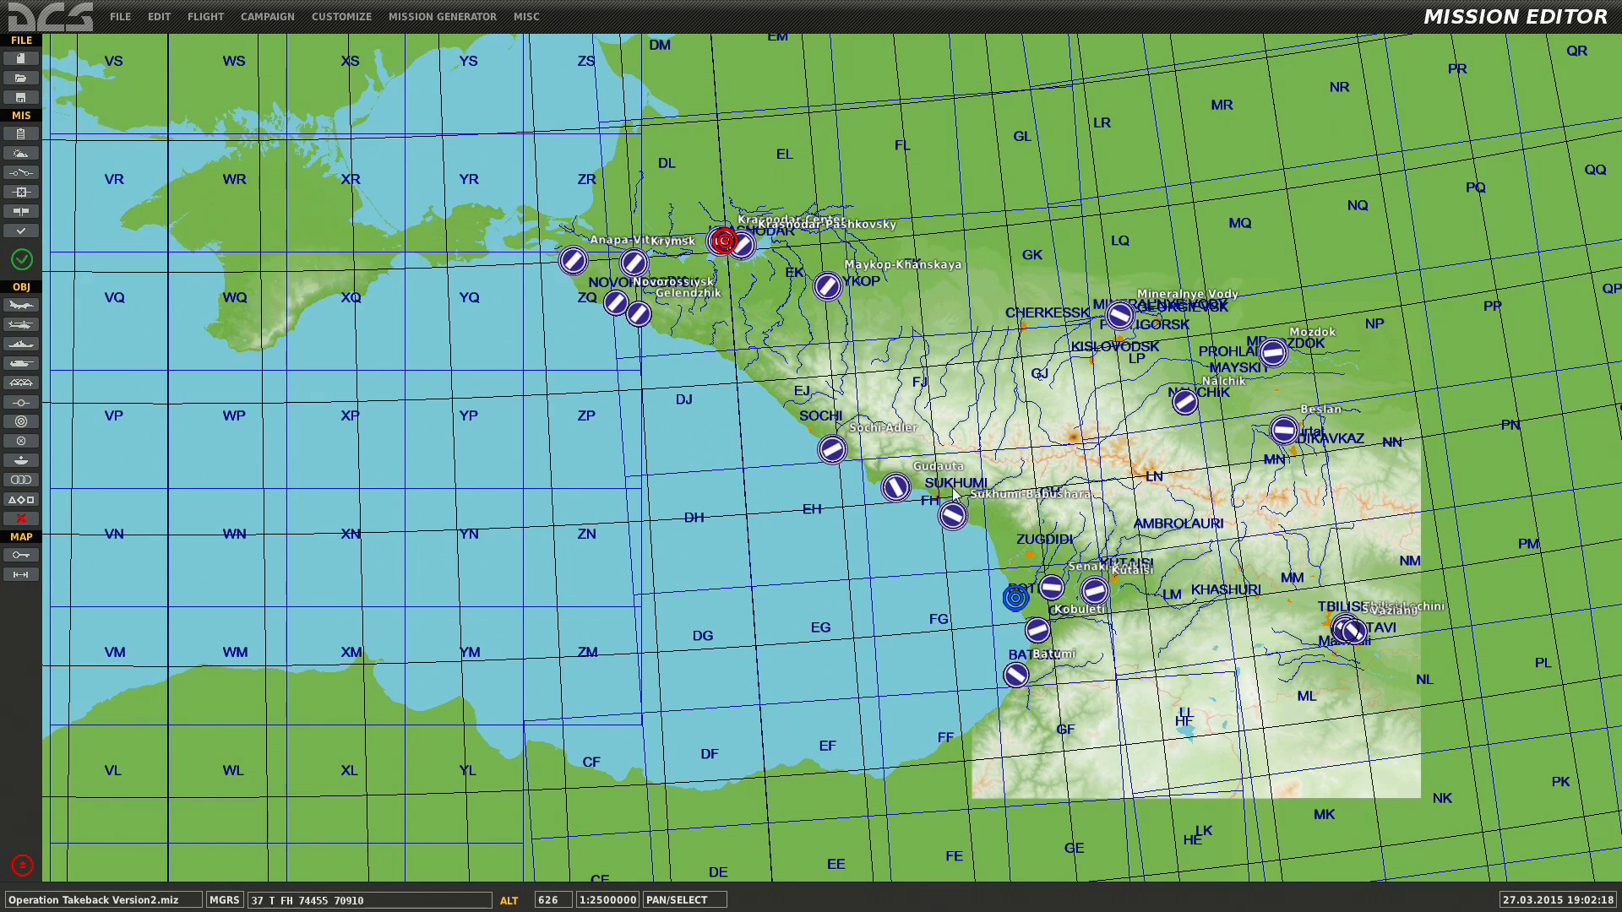
Hide the Geographical Grid and MGRS Grid layers in the map options, check the map without them and close the options.
scroll(955, 497, "up", 5)
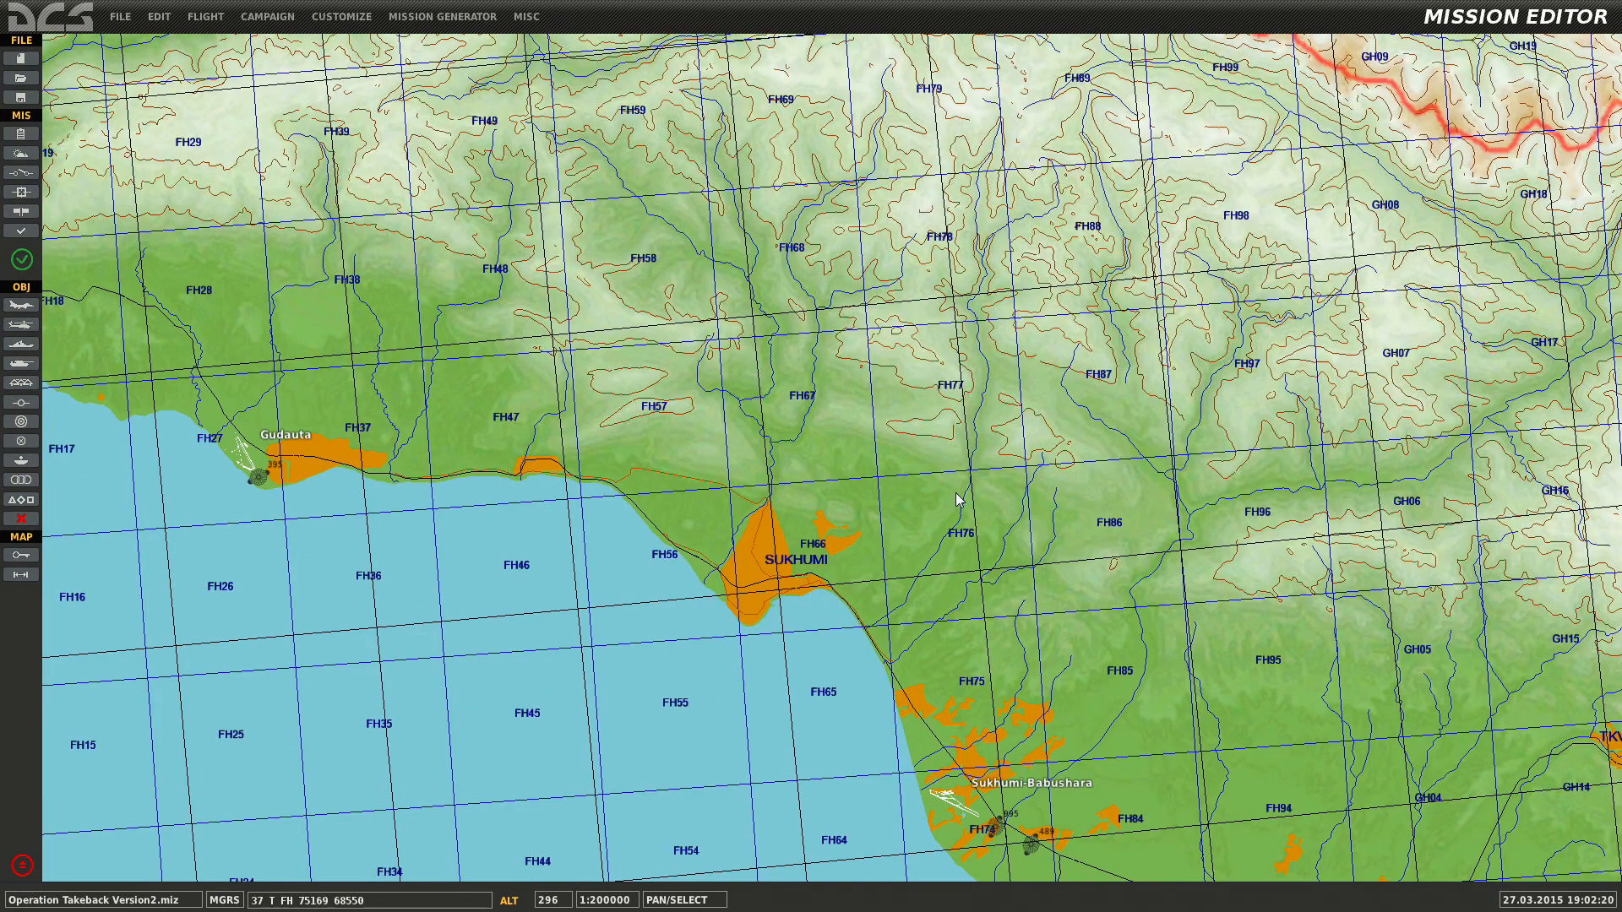
left_click_drag(955, 494, 935, 434)
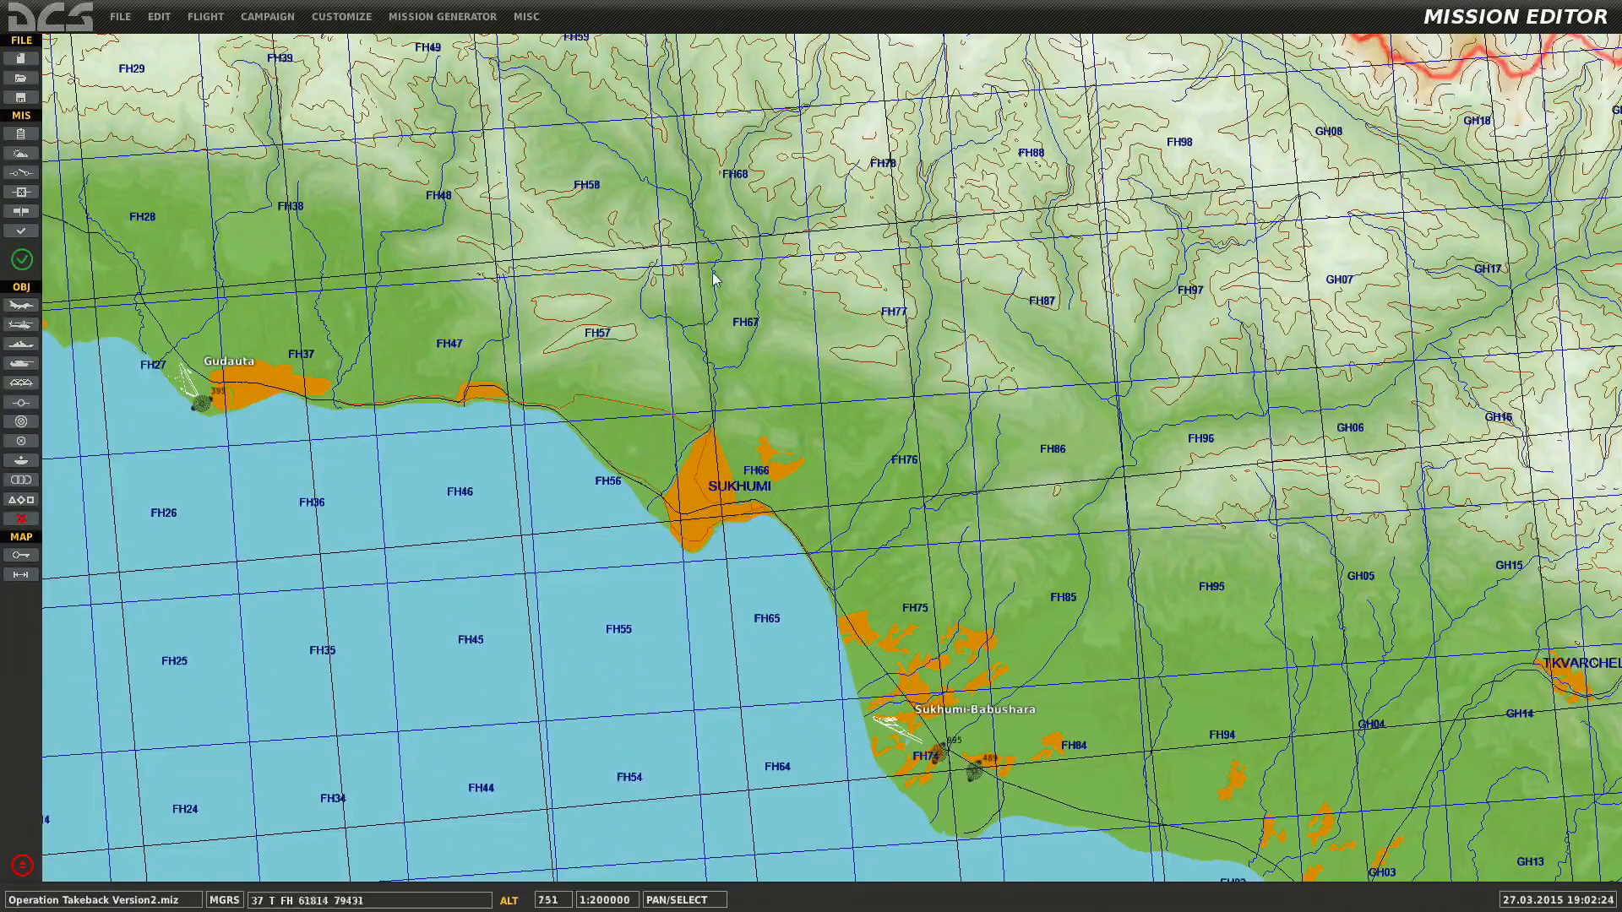
left_click(356, 19)
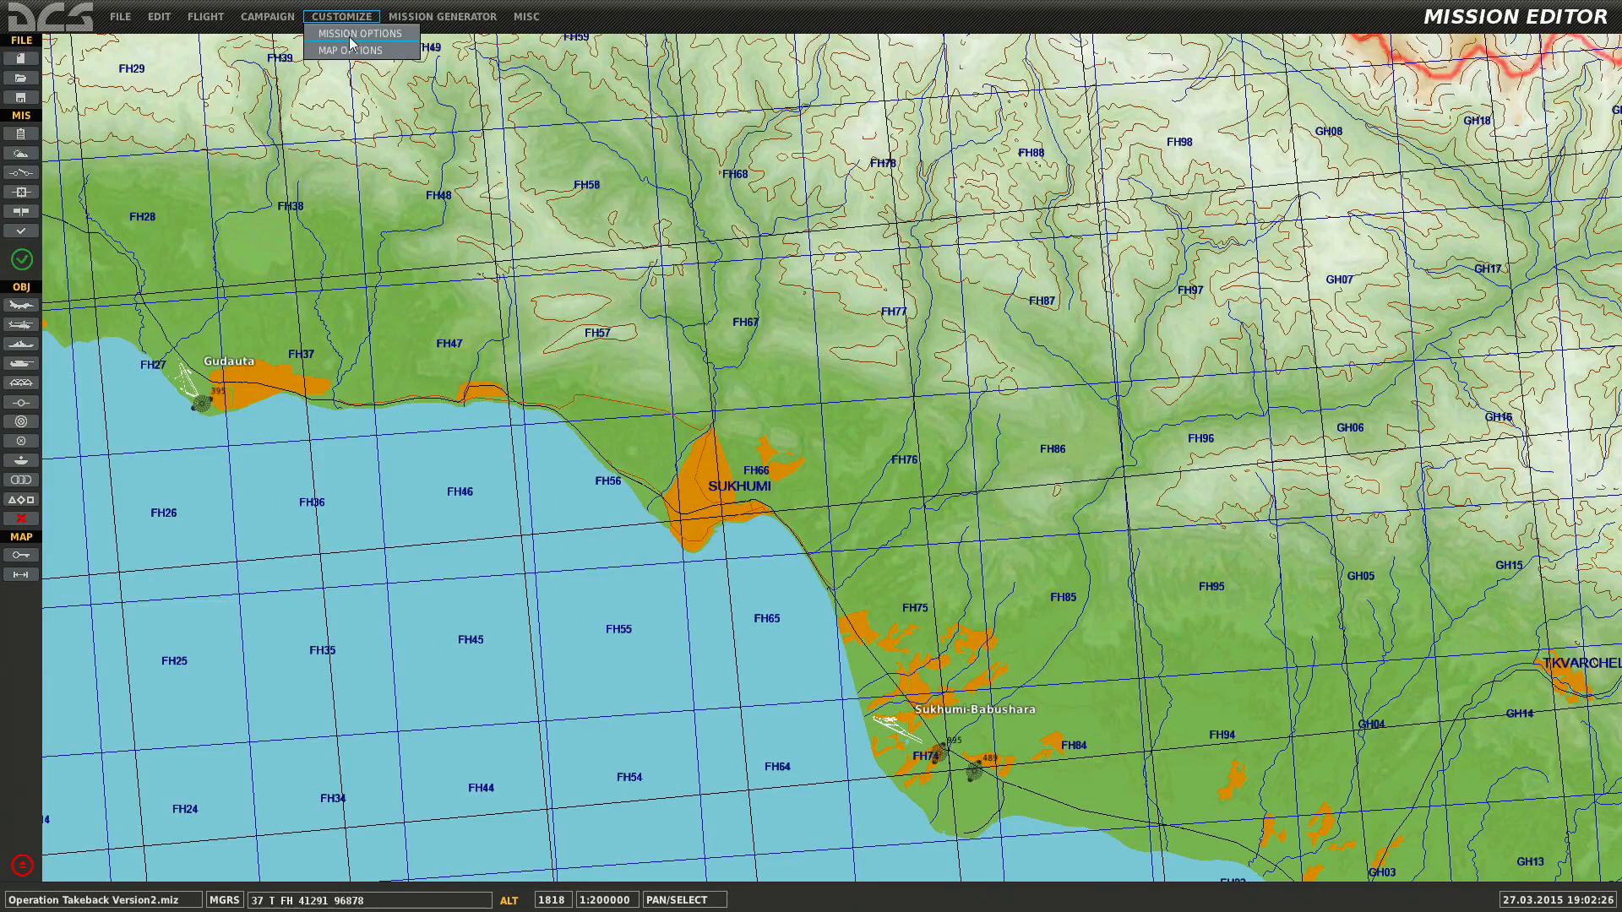
left_click(351, 51)
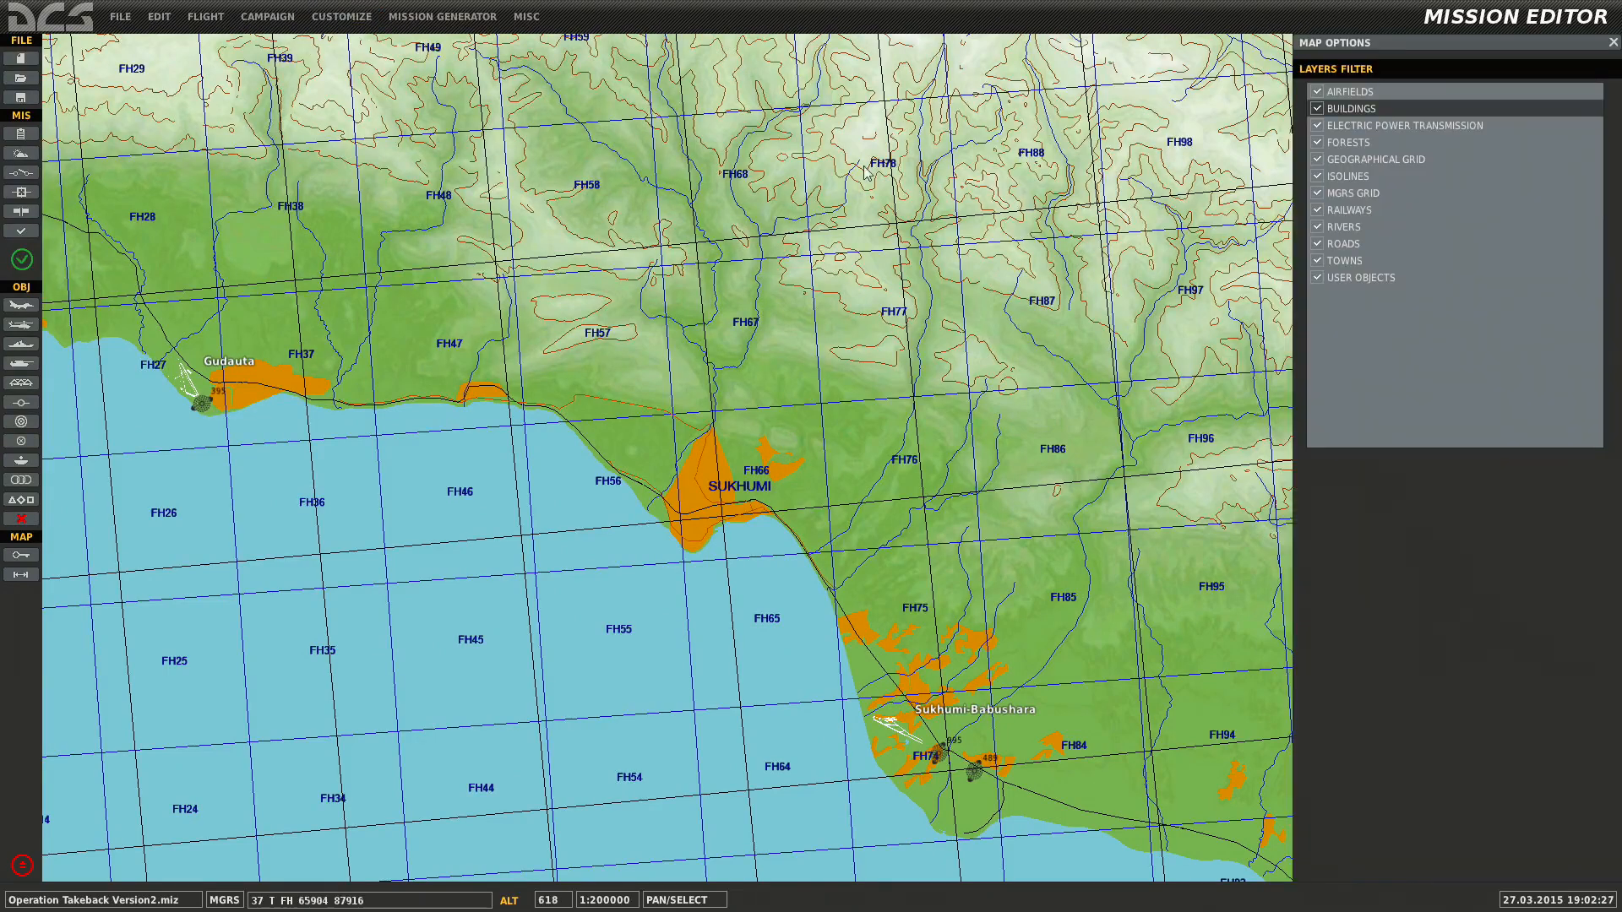
left_click(1318, 160)
left_click(1322, 193)
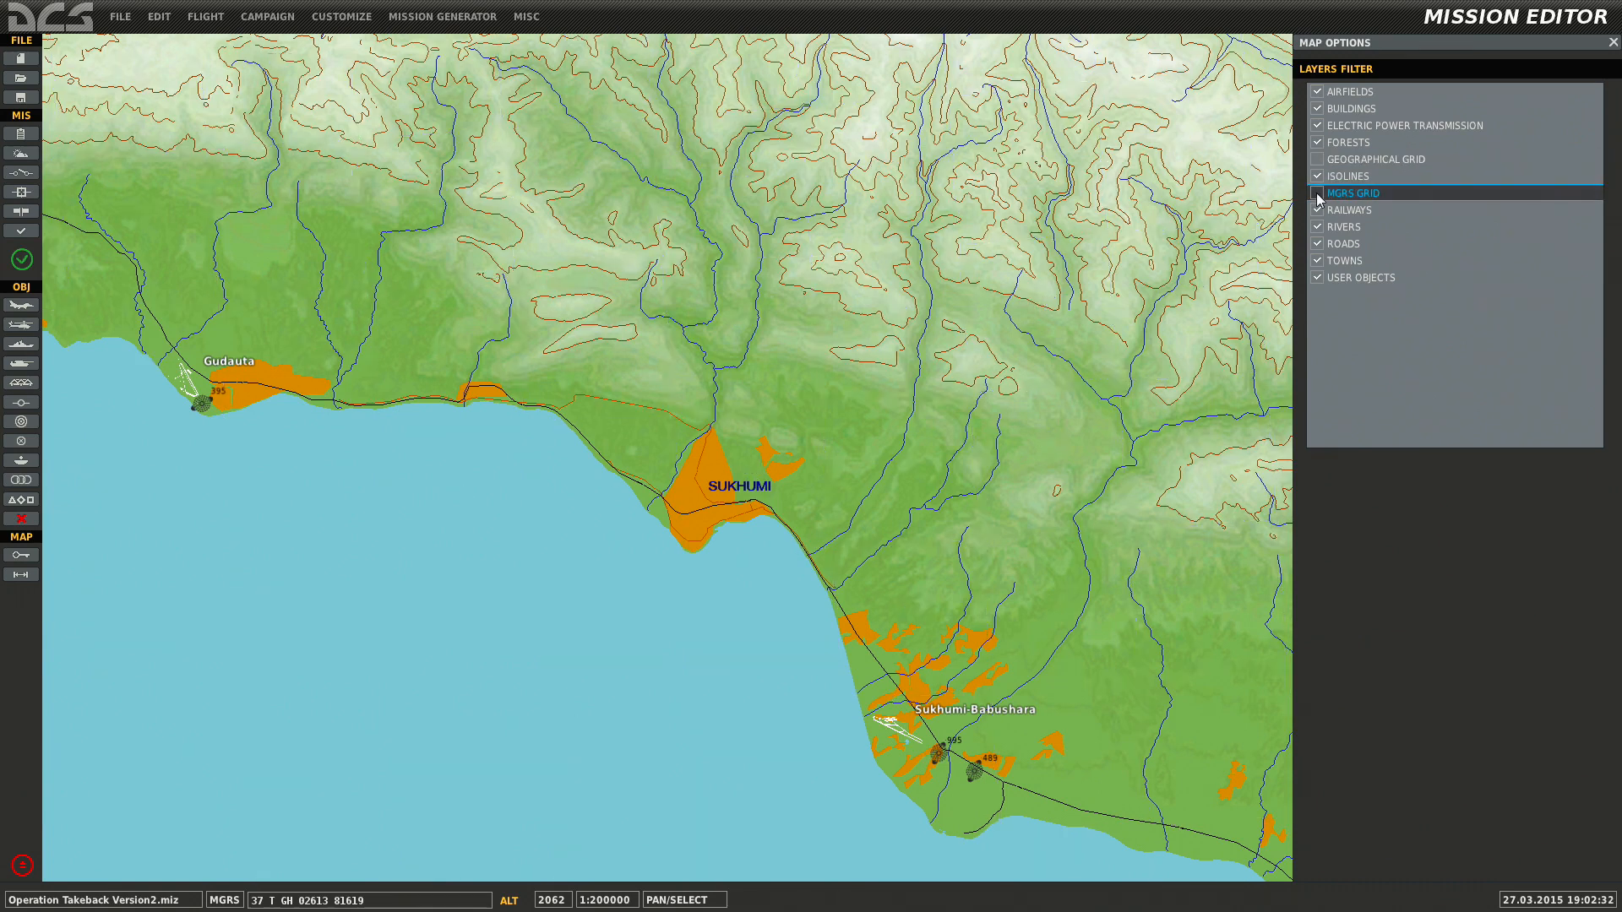
left_click(1320, 160)
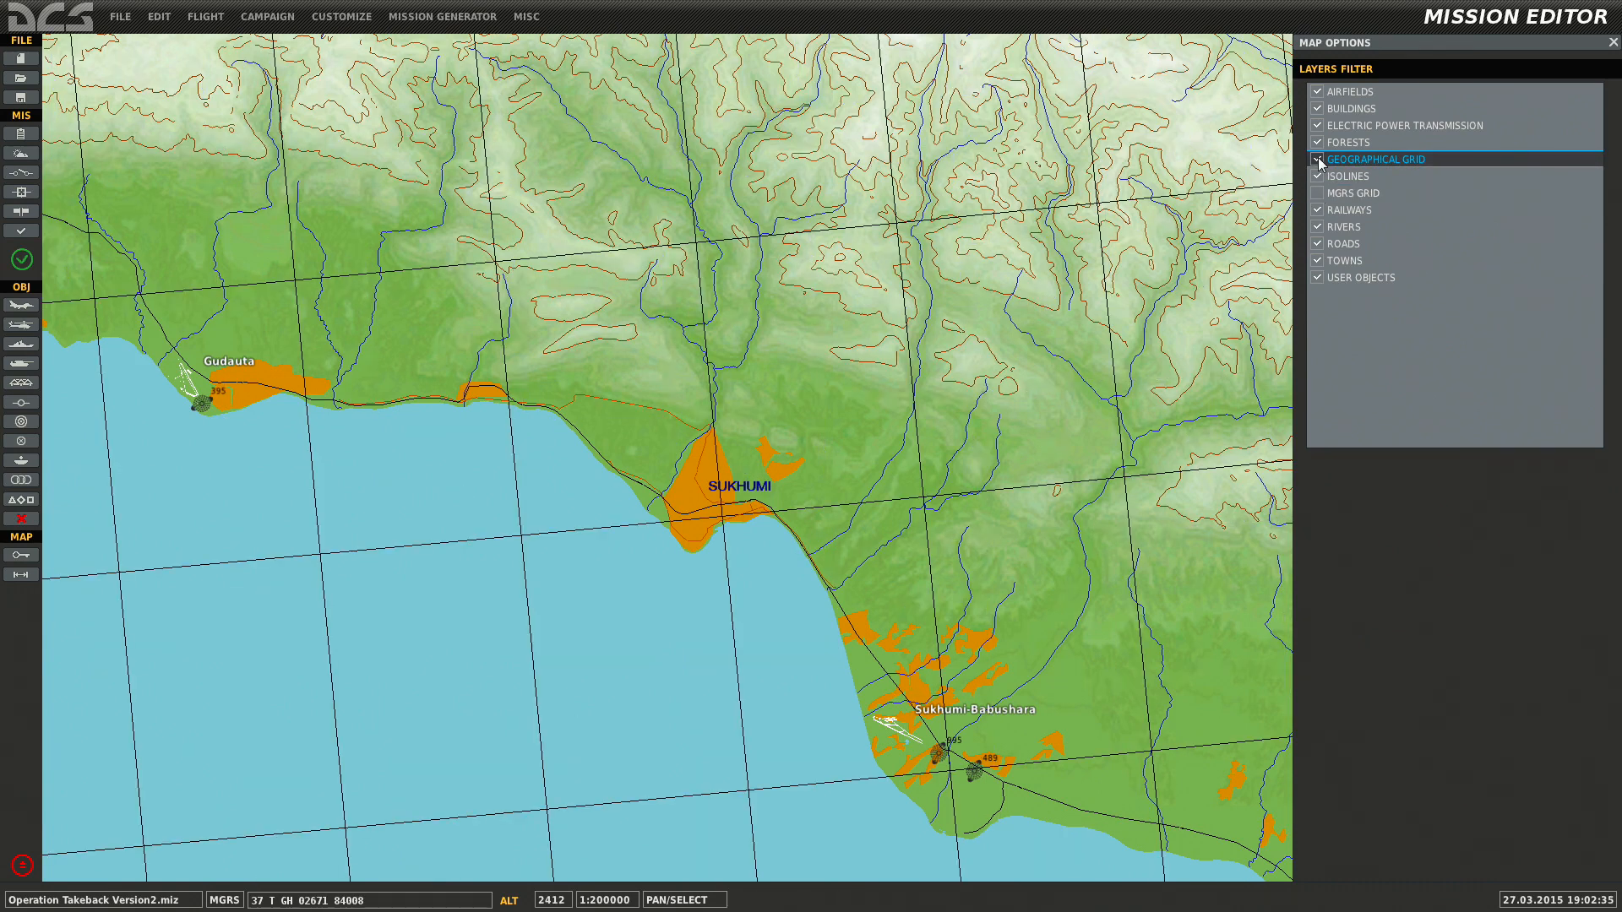
left_click(1319, 159)
scroll(905, 306, "down", 2)
left_click_drag(1037, 356, 780, 259)
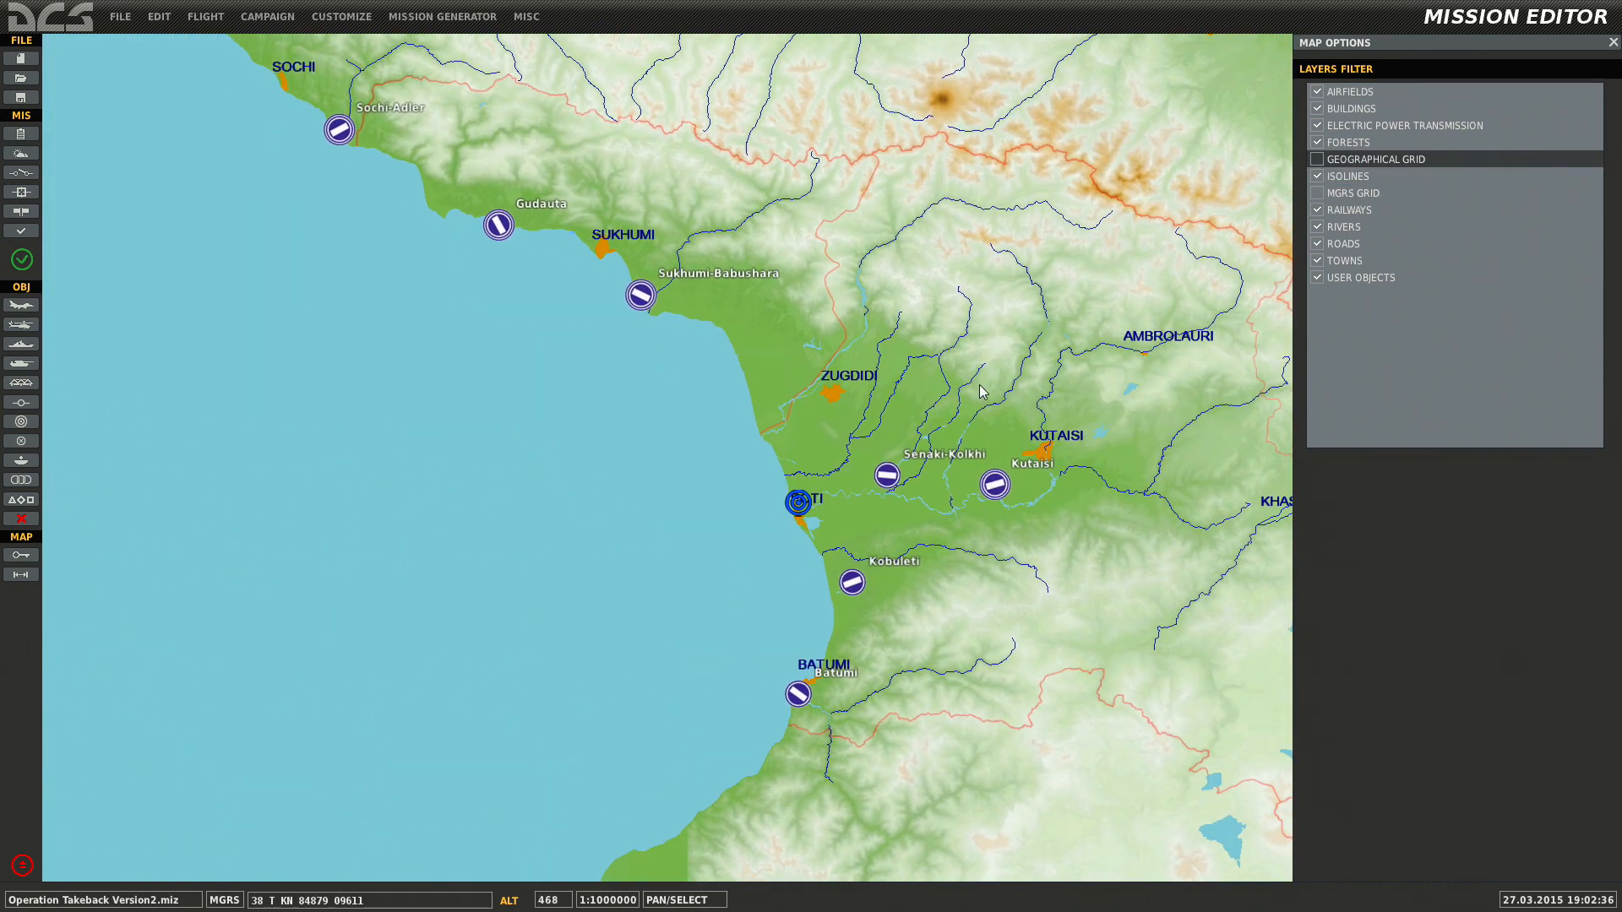
left_click_drag(1007, 383, 776, 286)
left_click(1613, 43)
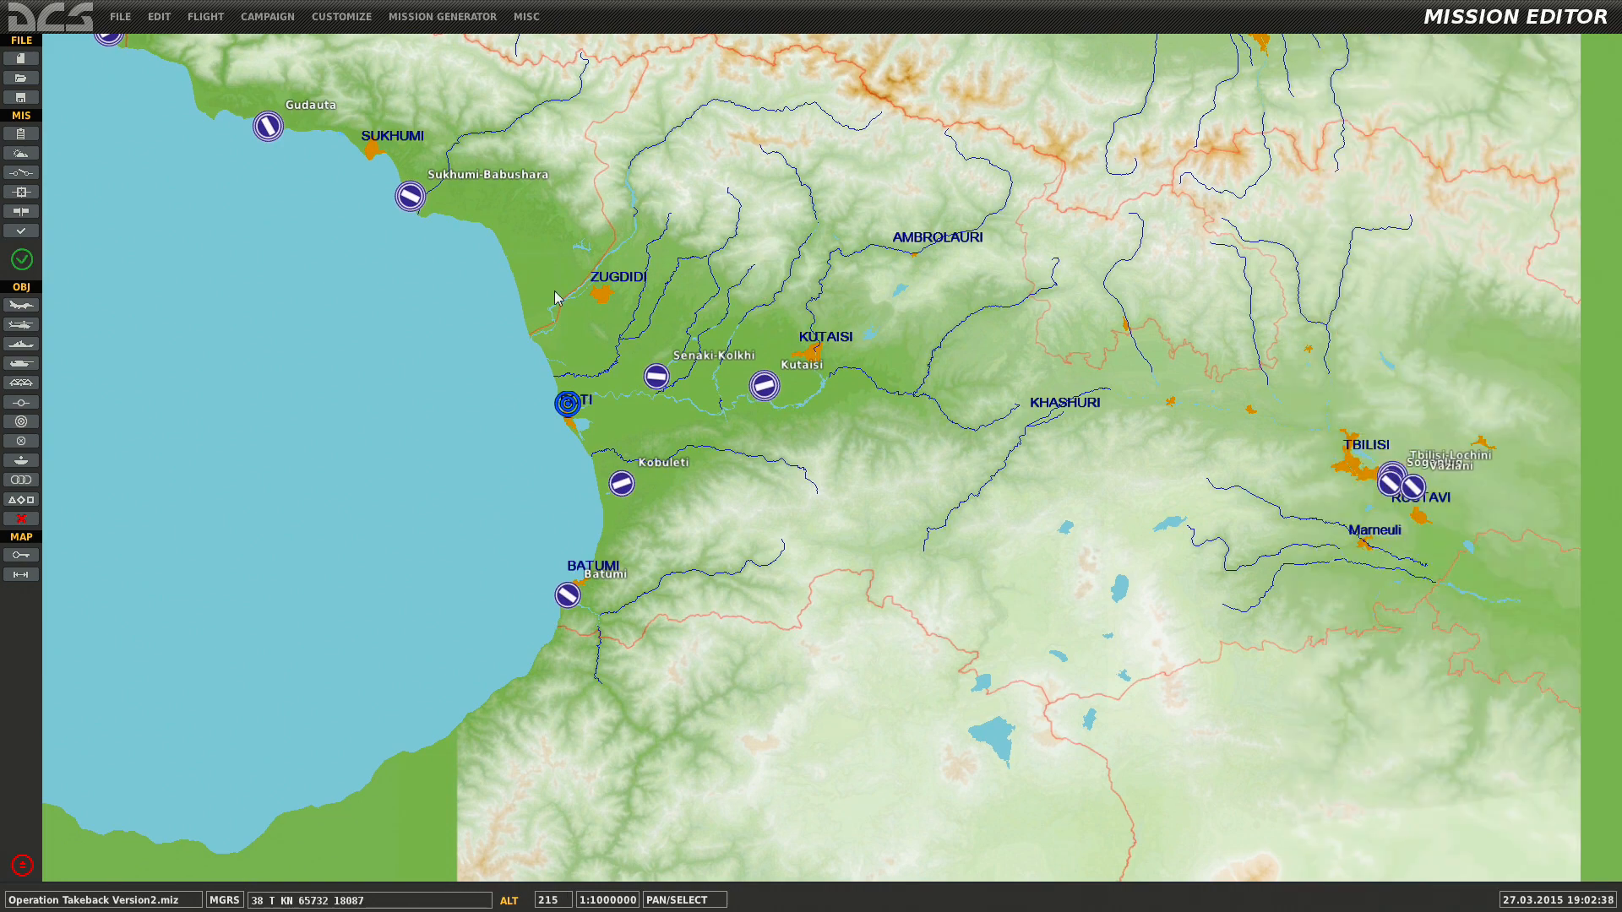
Look over the mission file commands, opening the open-mission dialog and cancelling it.
left_click_drag(486, 366, 438, 422)
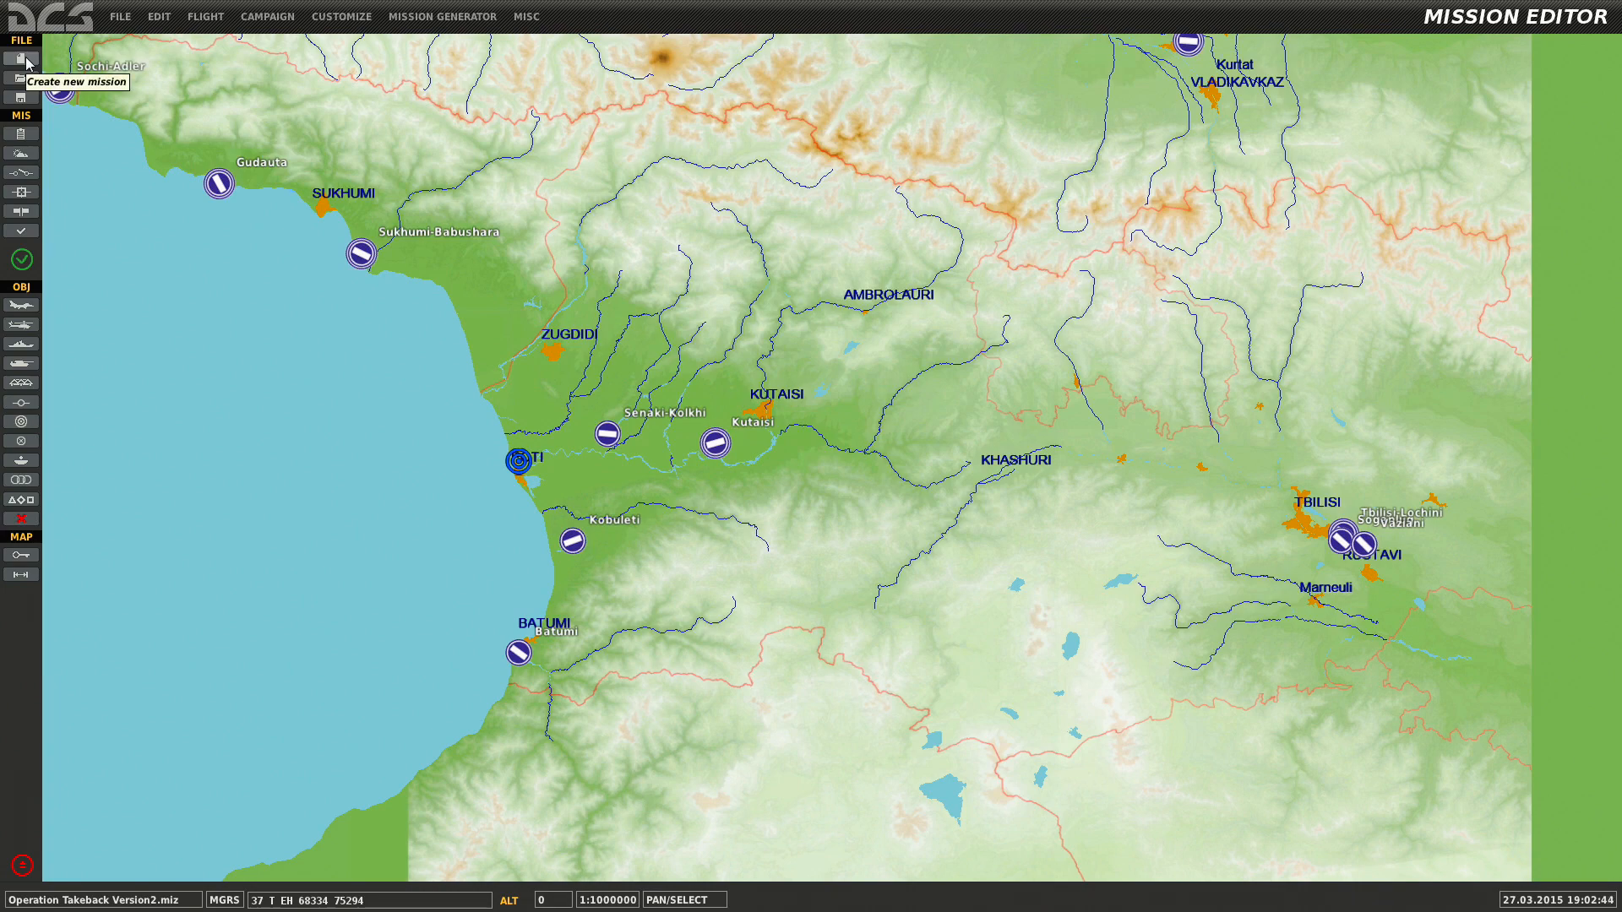
left_click(122, 17)
left_click(120, 19)
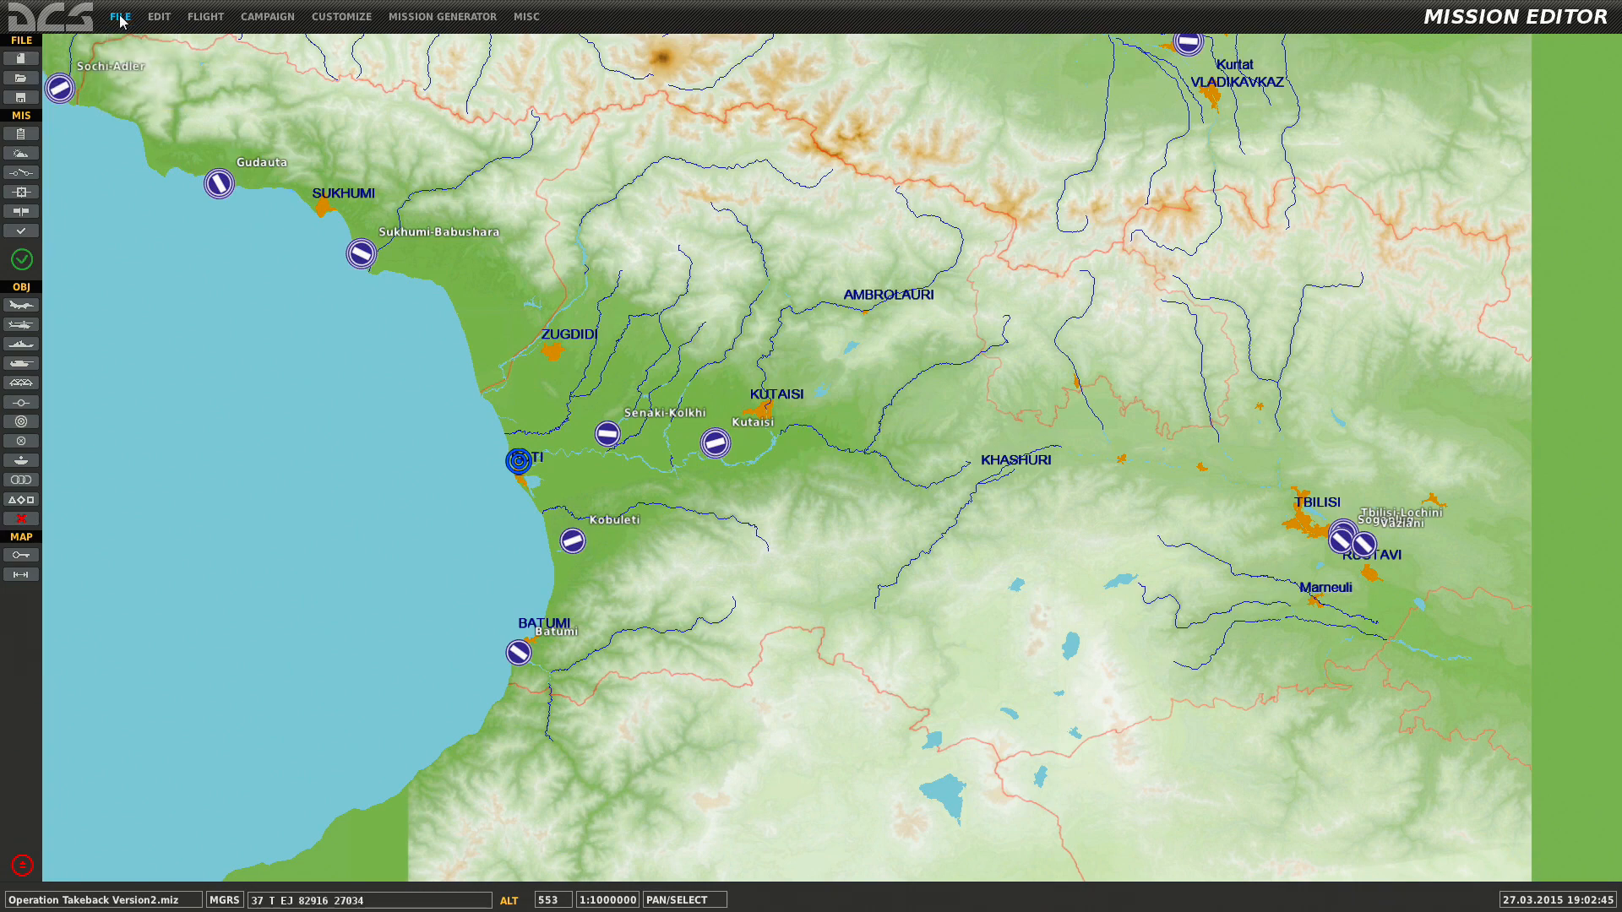
left_click(21, 80)
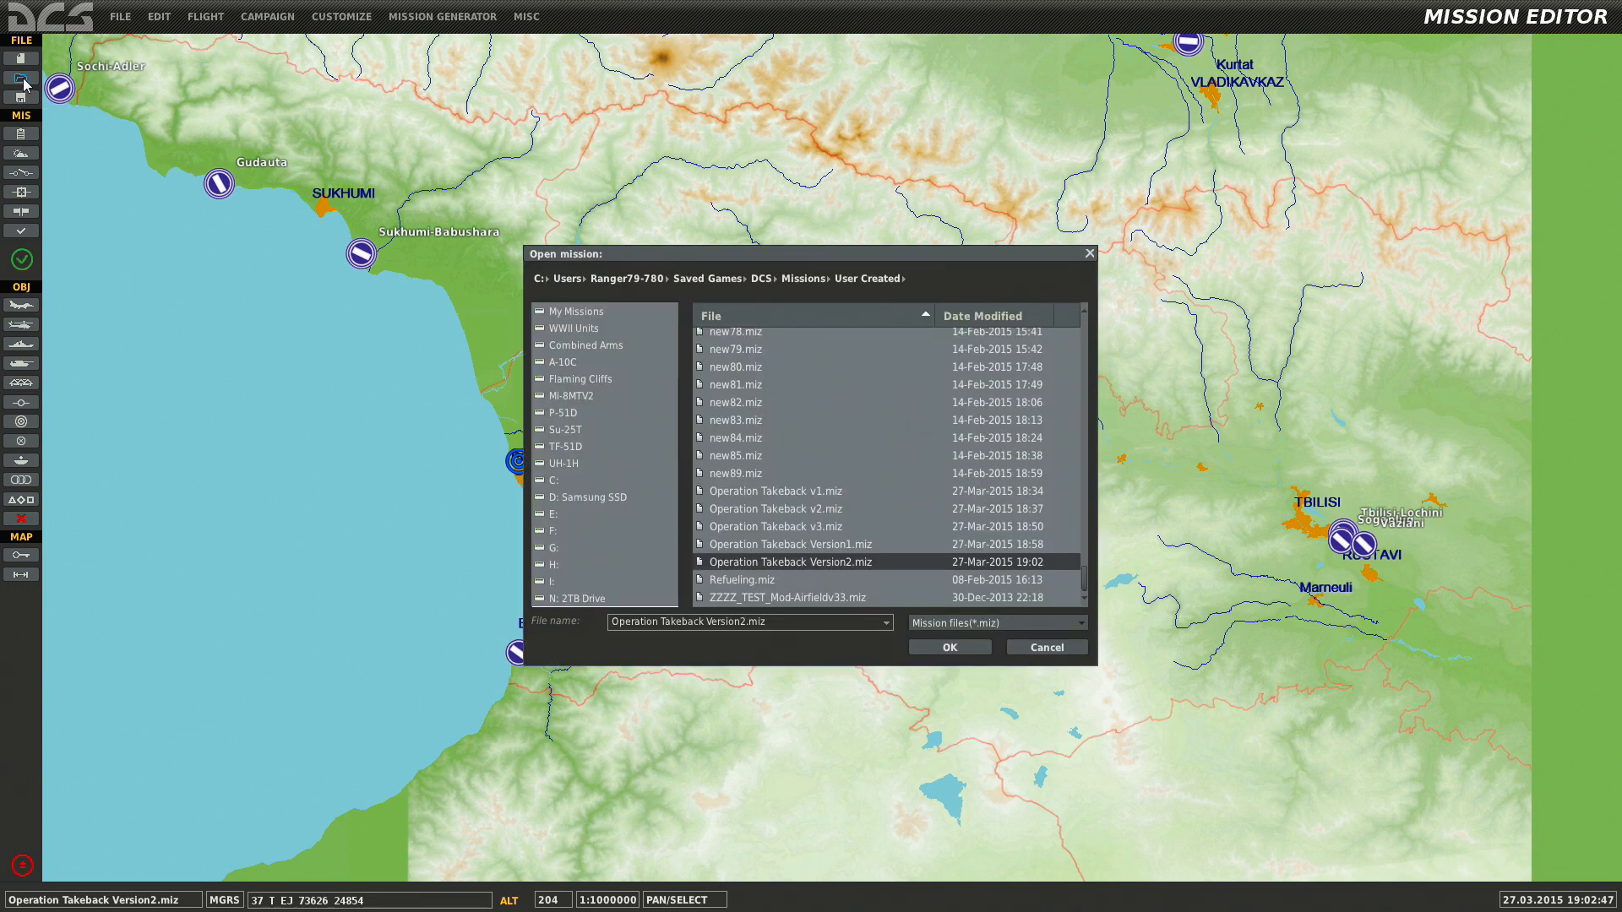
left_click(1047, 647)
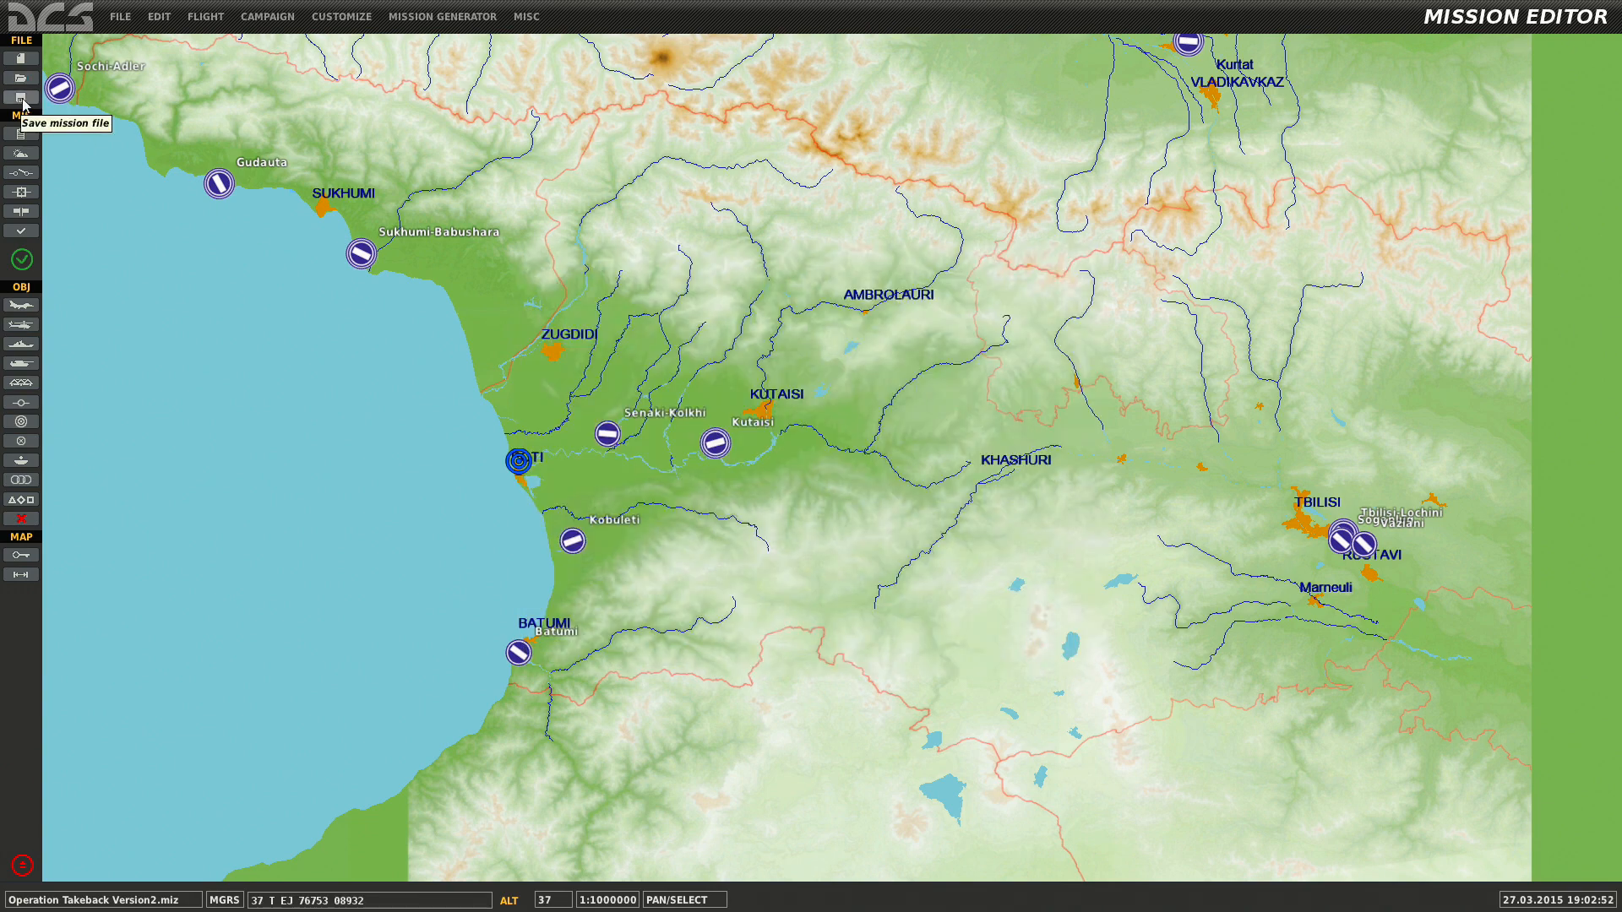
left_click(116, 16)
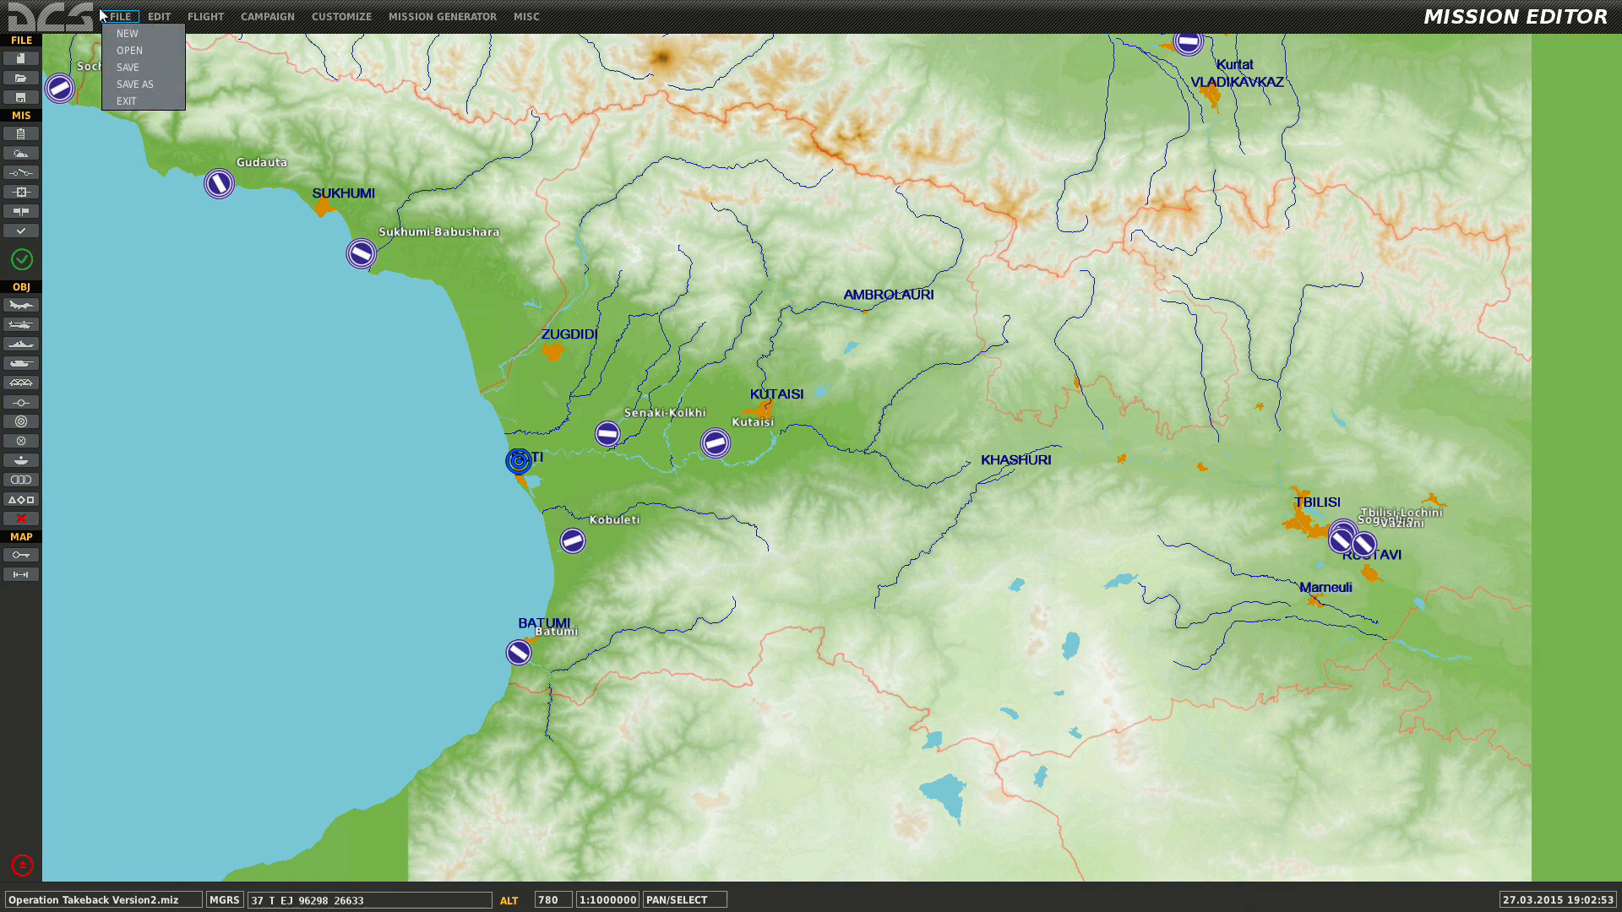
Name the sortie Operation Takeback in the mission briefing and look through the Blue coalition's country list.
left_click(25, 135)
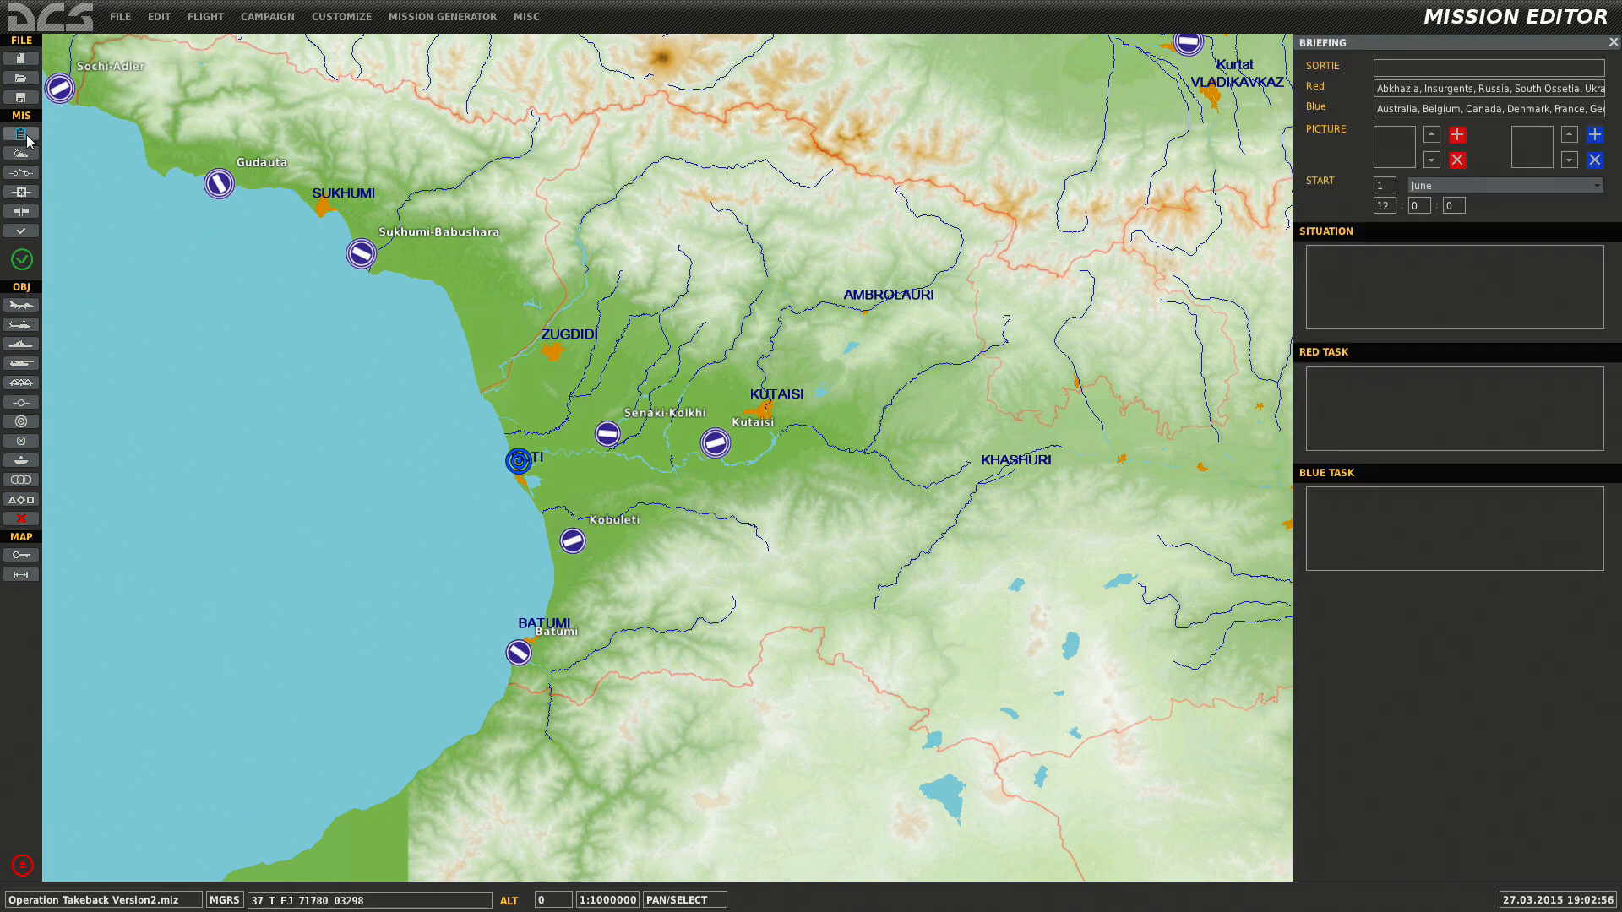
left_click(1395, 69)
type("Operation TakeBa")
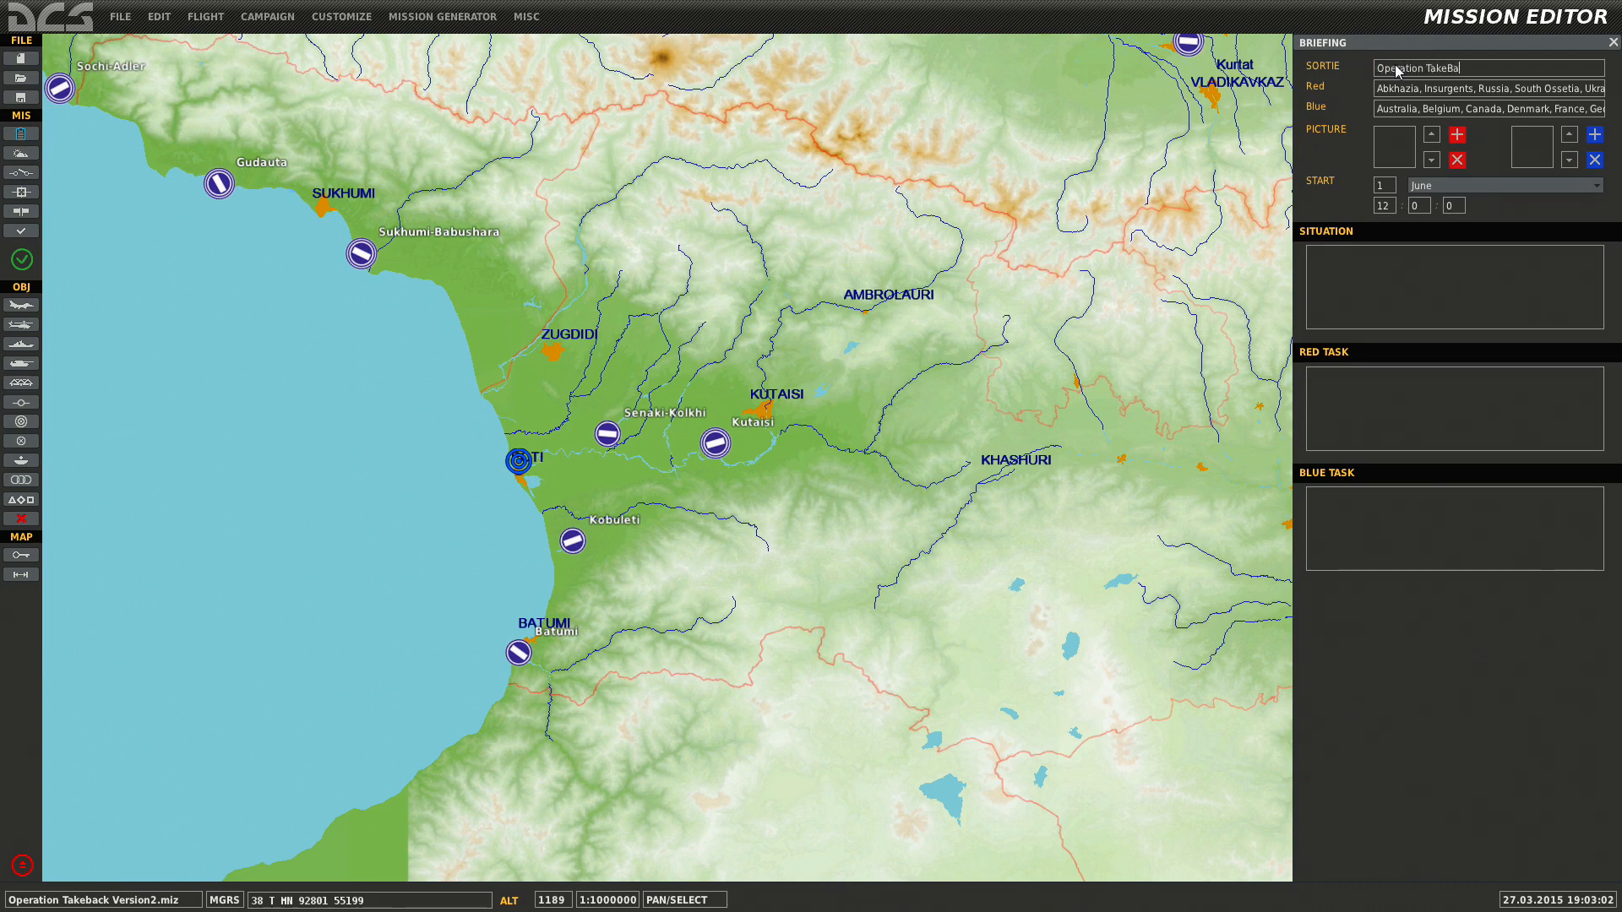
type("ck")
left_click_drag(1397, 110, 1605, 112)
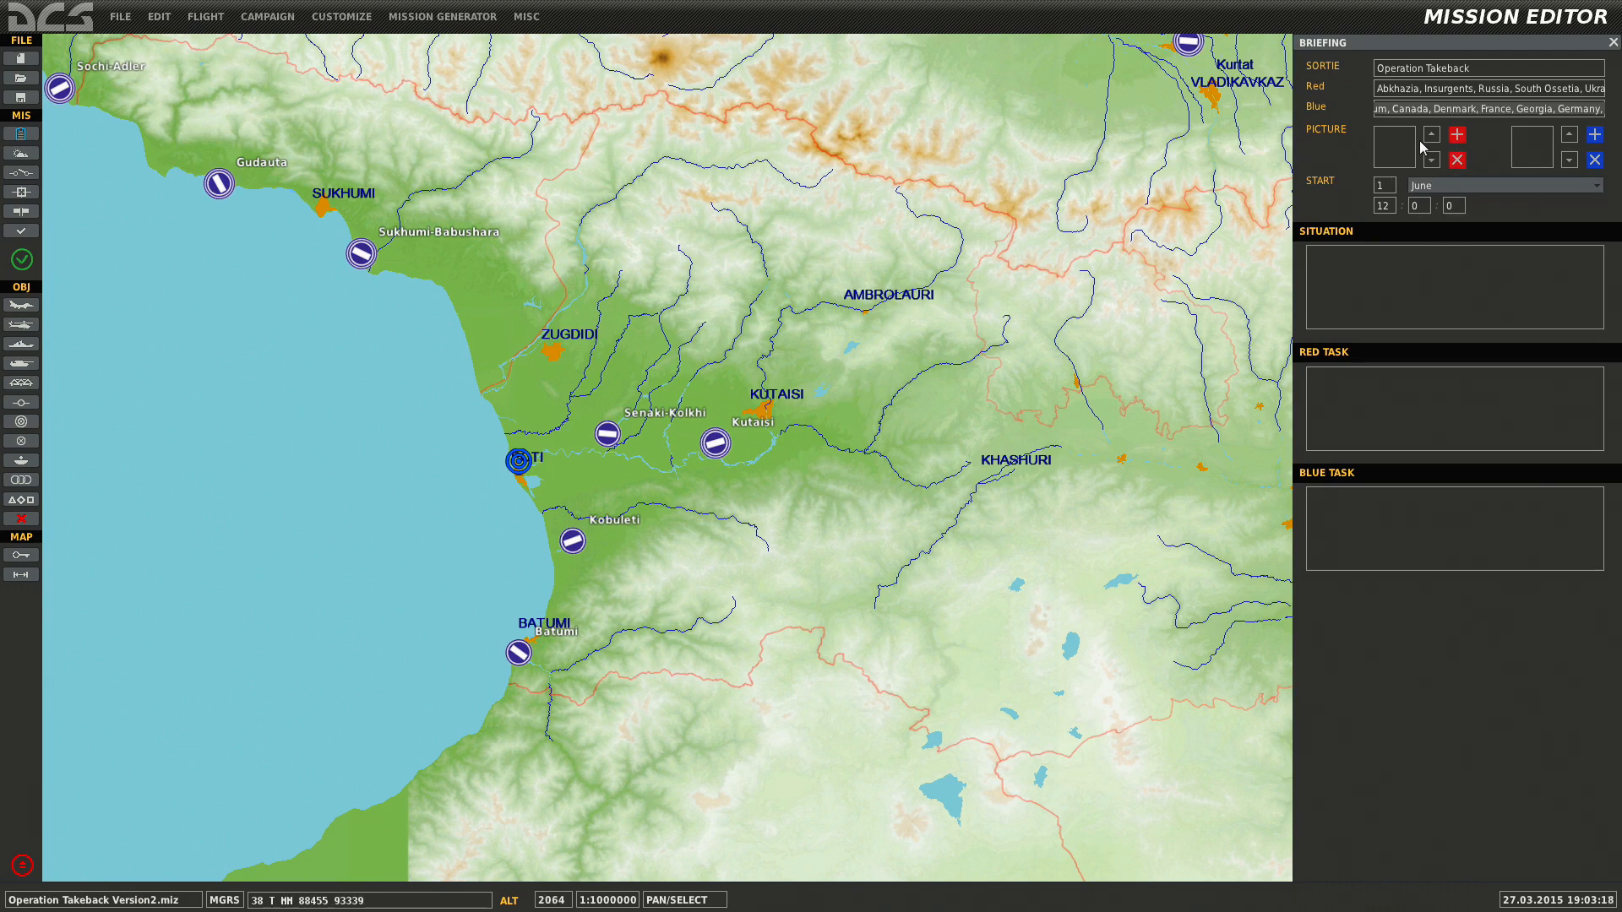
Set the mission start in the briefing to 14 July at 15:10:0.
left_click(1469, 187)
left_click(1446, 272)
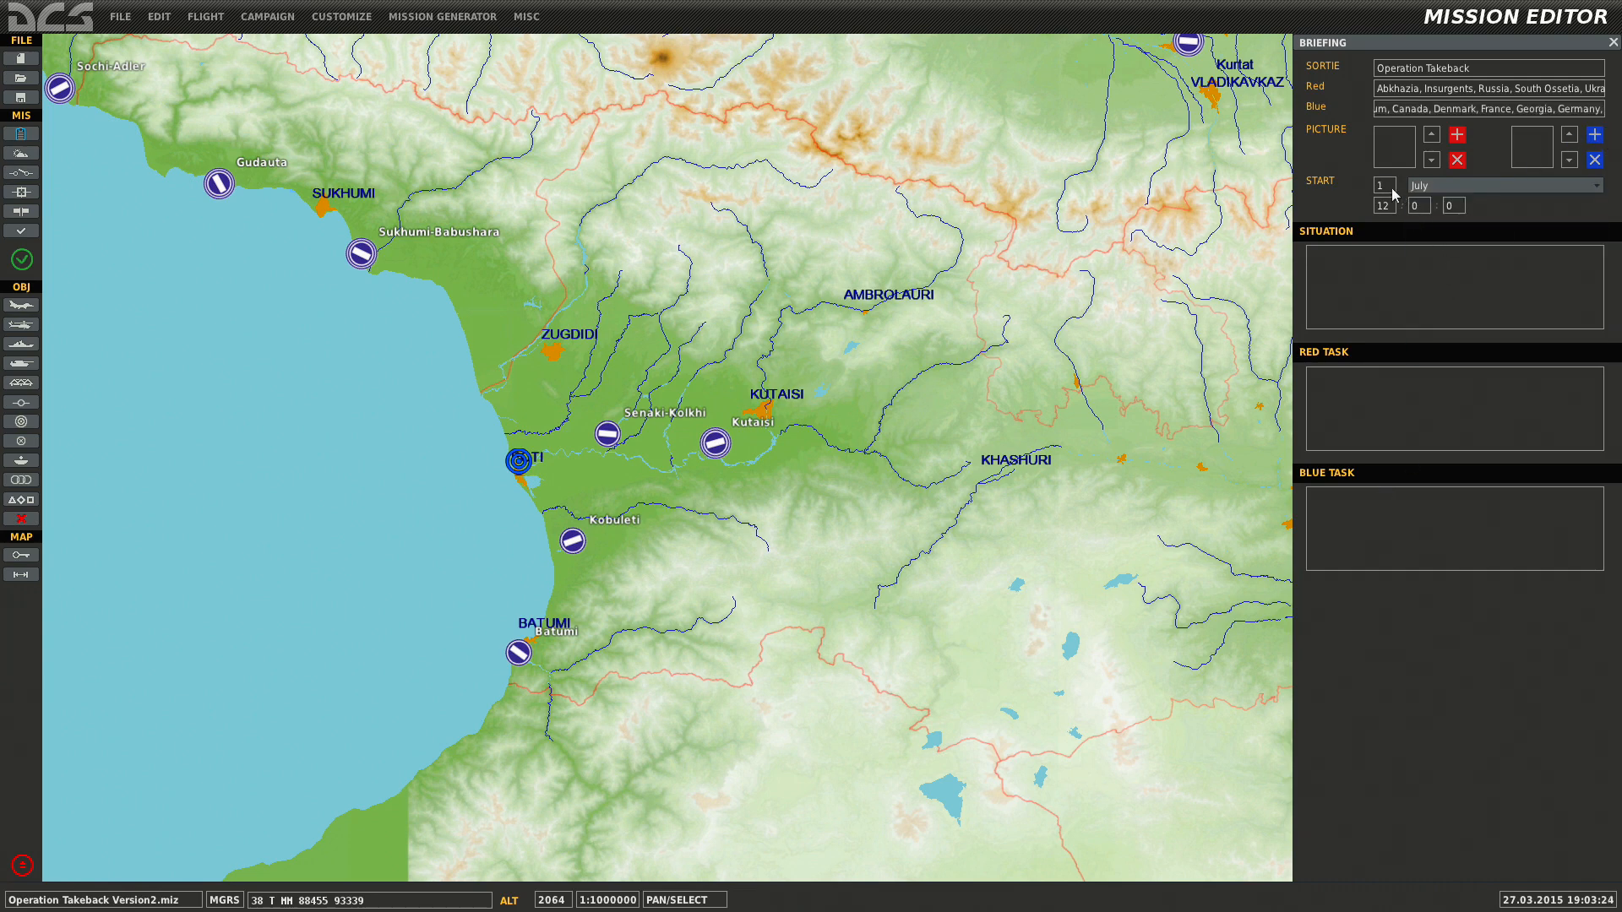
type("4")
key("BackSpace")
type("3")
key("BackSpace")
type("5")
left_click(1413, 207)
type("1")
Enter +++TEST+++ as the briefing's situation text and ++TEST++ as the blue task, and close the briefing.
type("+++TEST+++")
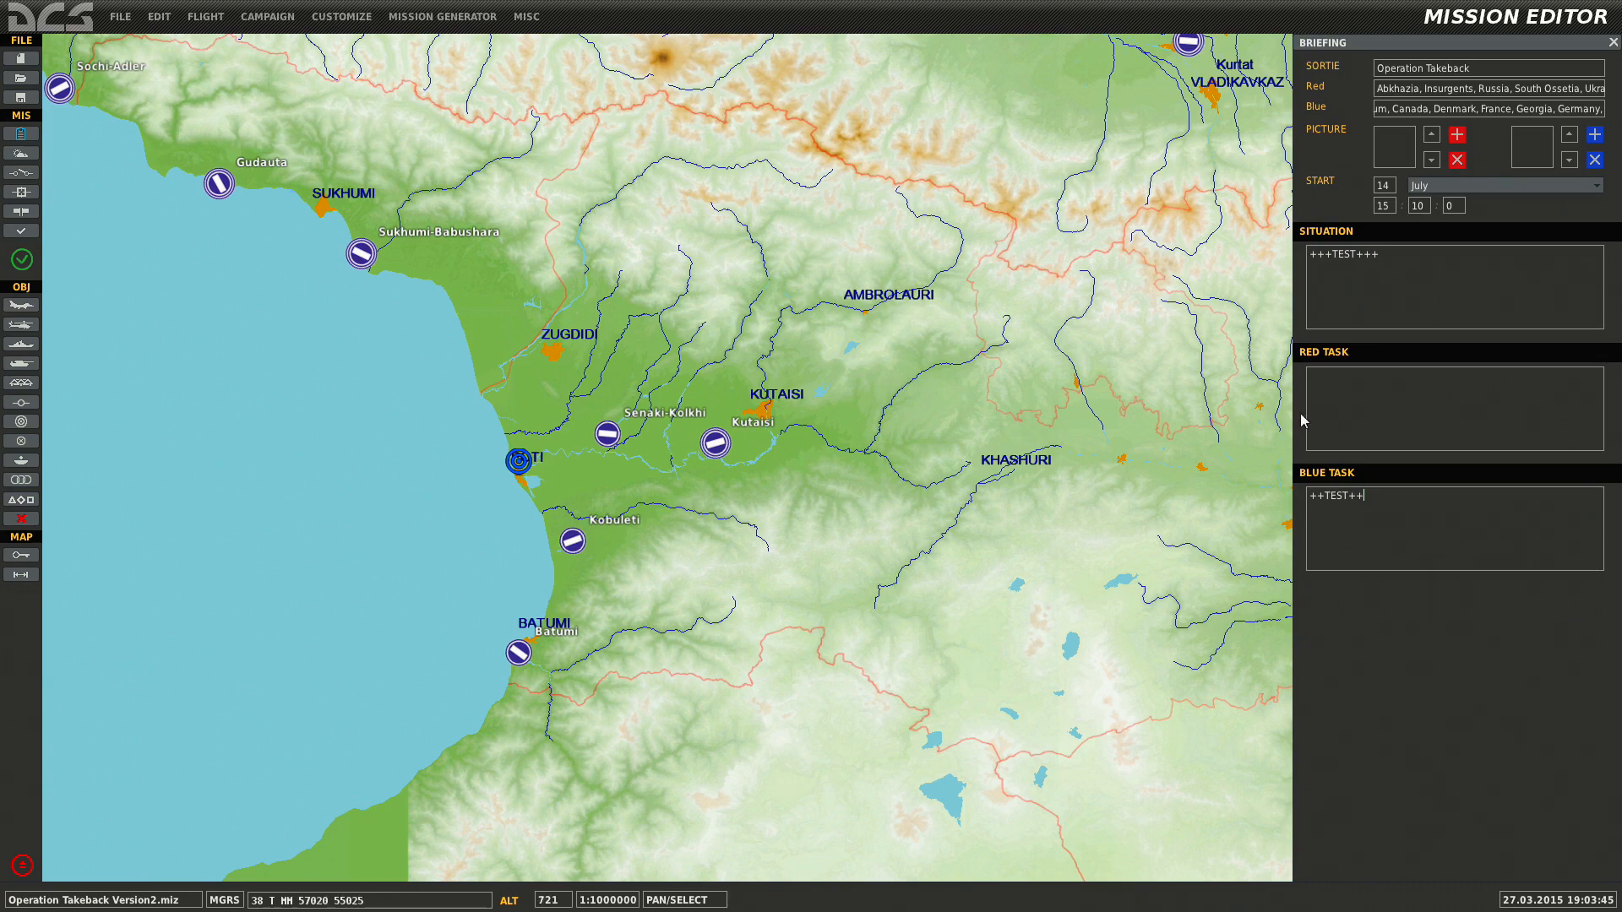
left_click(20, 133)
Open the mission weather, look at the season choices and set the summer temperature to 30 °C.
left_click(20, 153)
left_click(1406, 119)
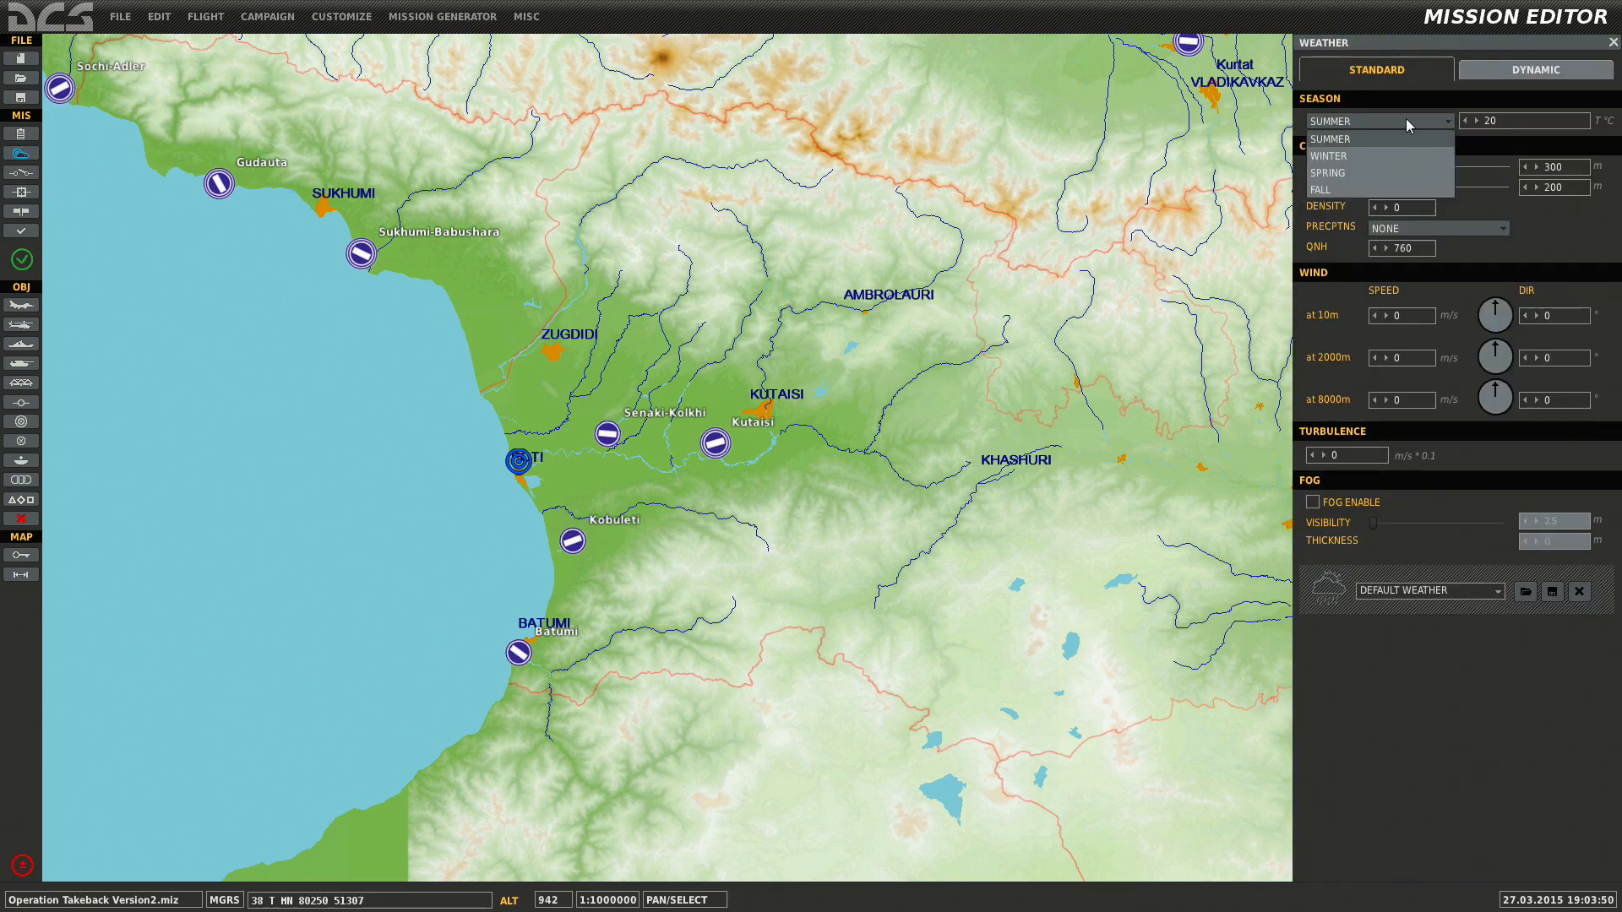
left_click(1477, 122)
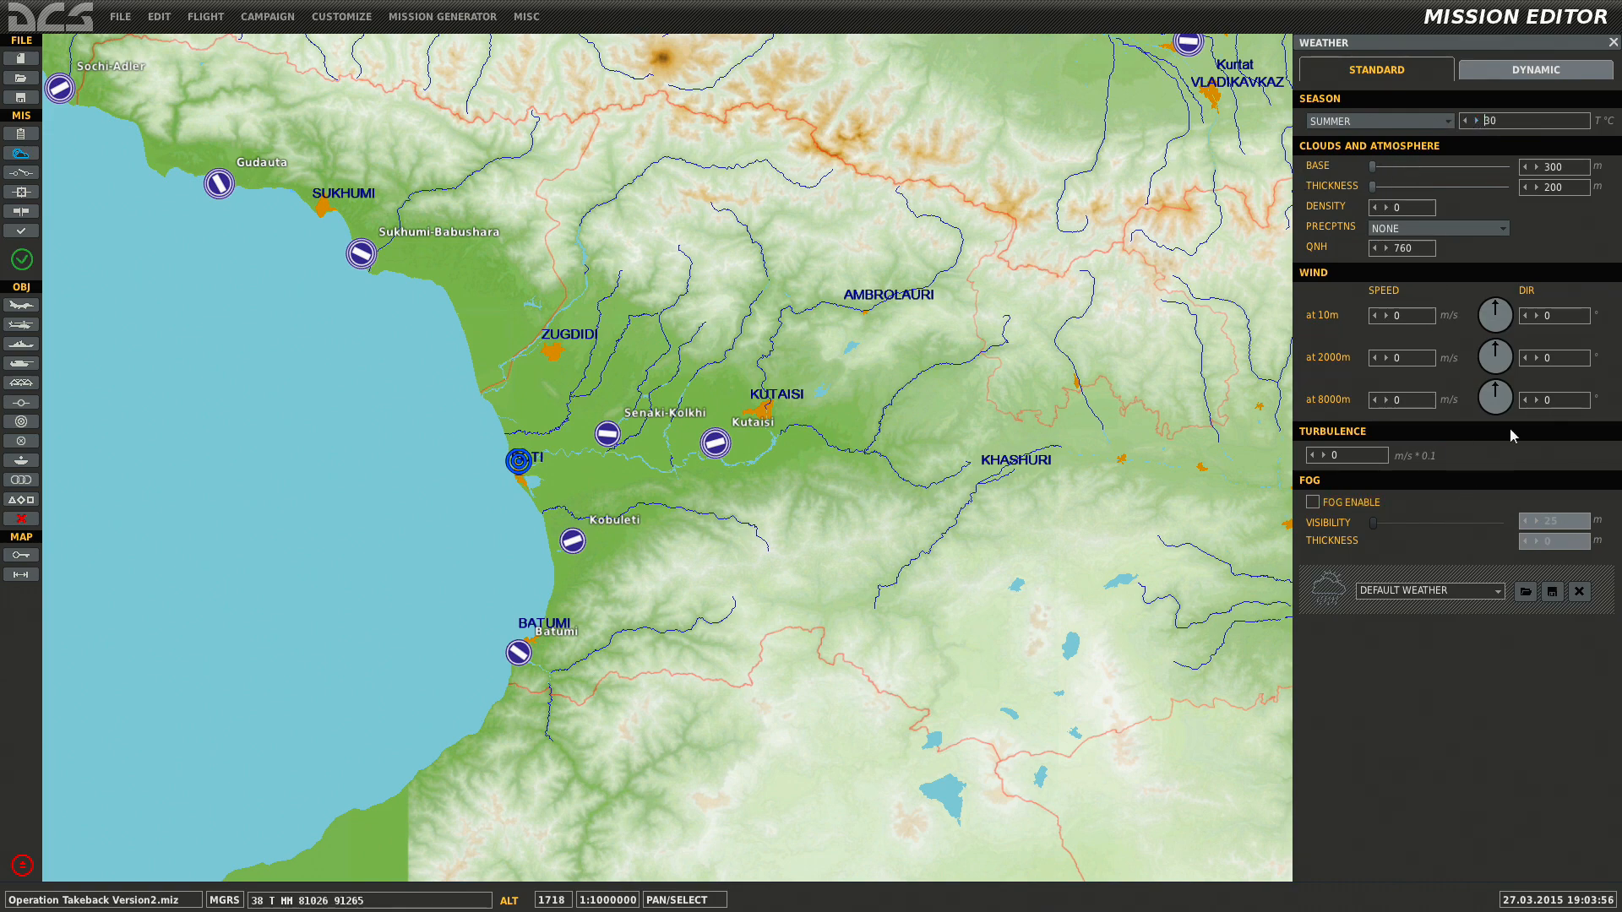
Compare the dynamic weather settings with the standard ones, and return to standard weather.
left_click(1504, 69)
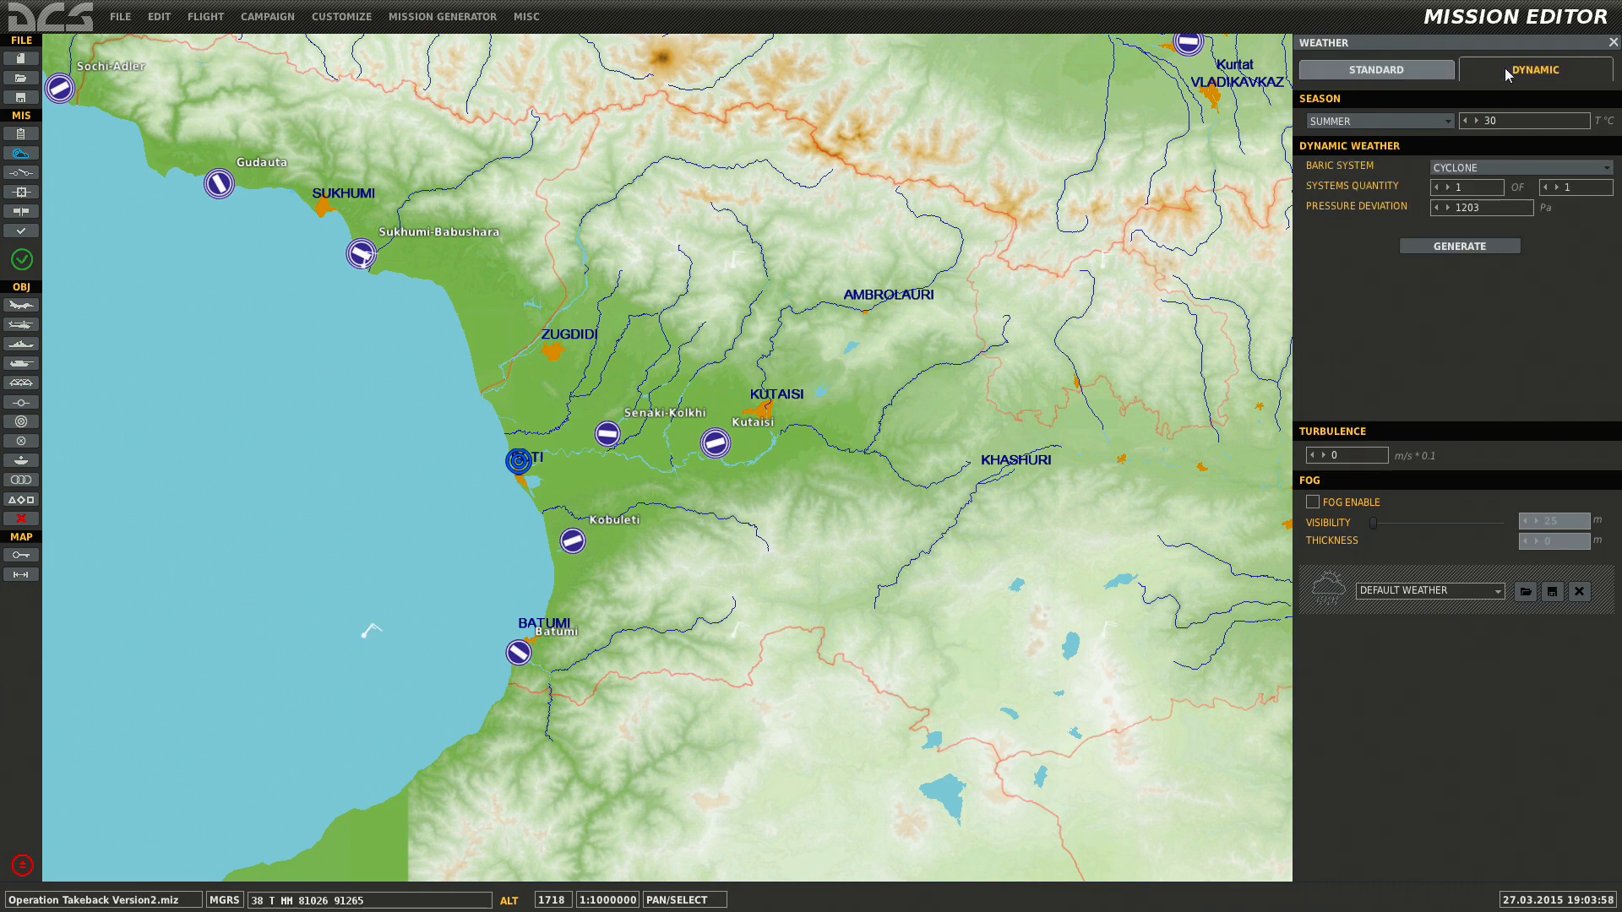
left_click(1405, 70)
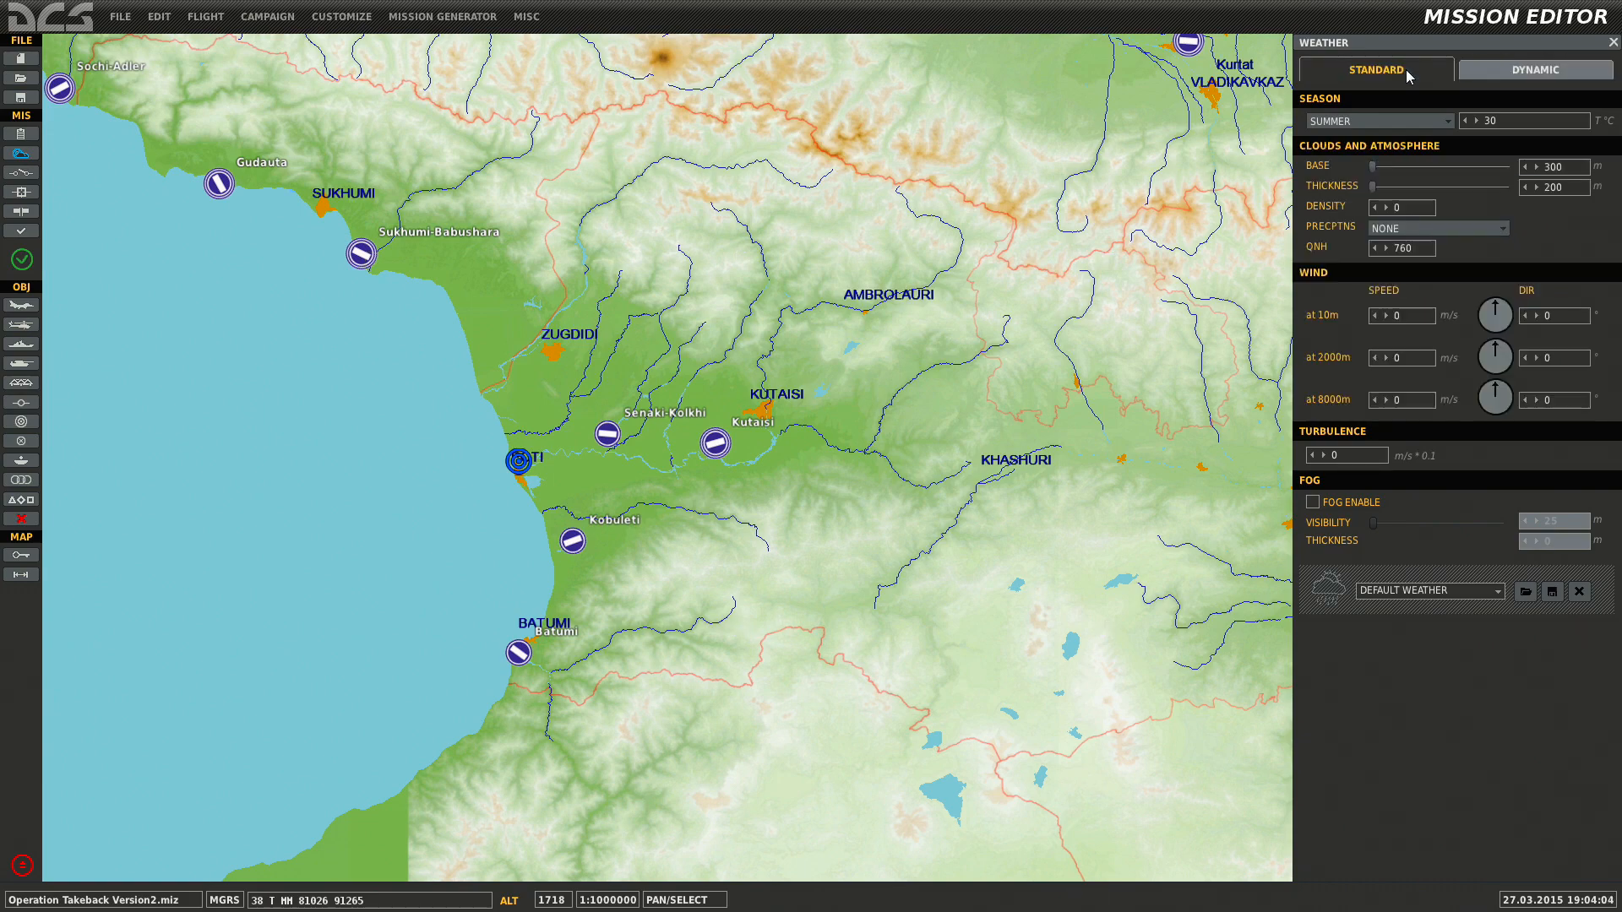
left_click(1488, 78)
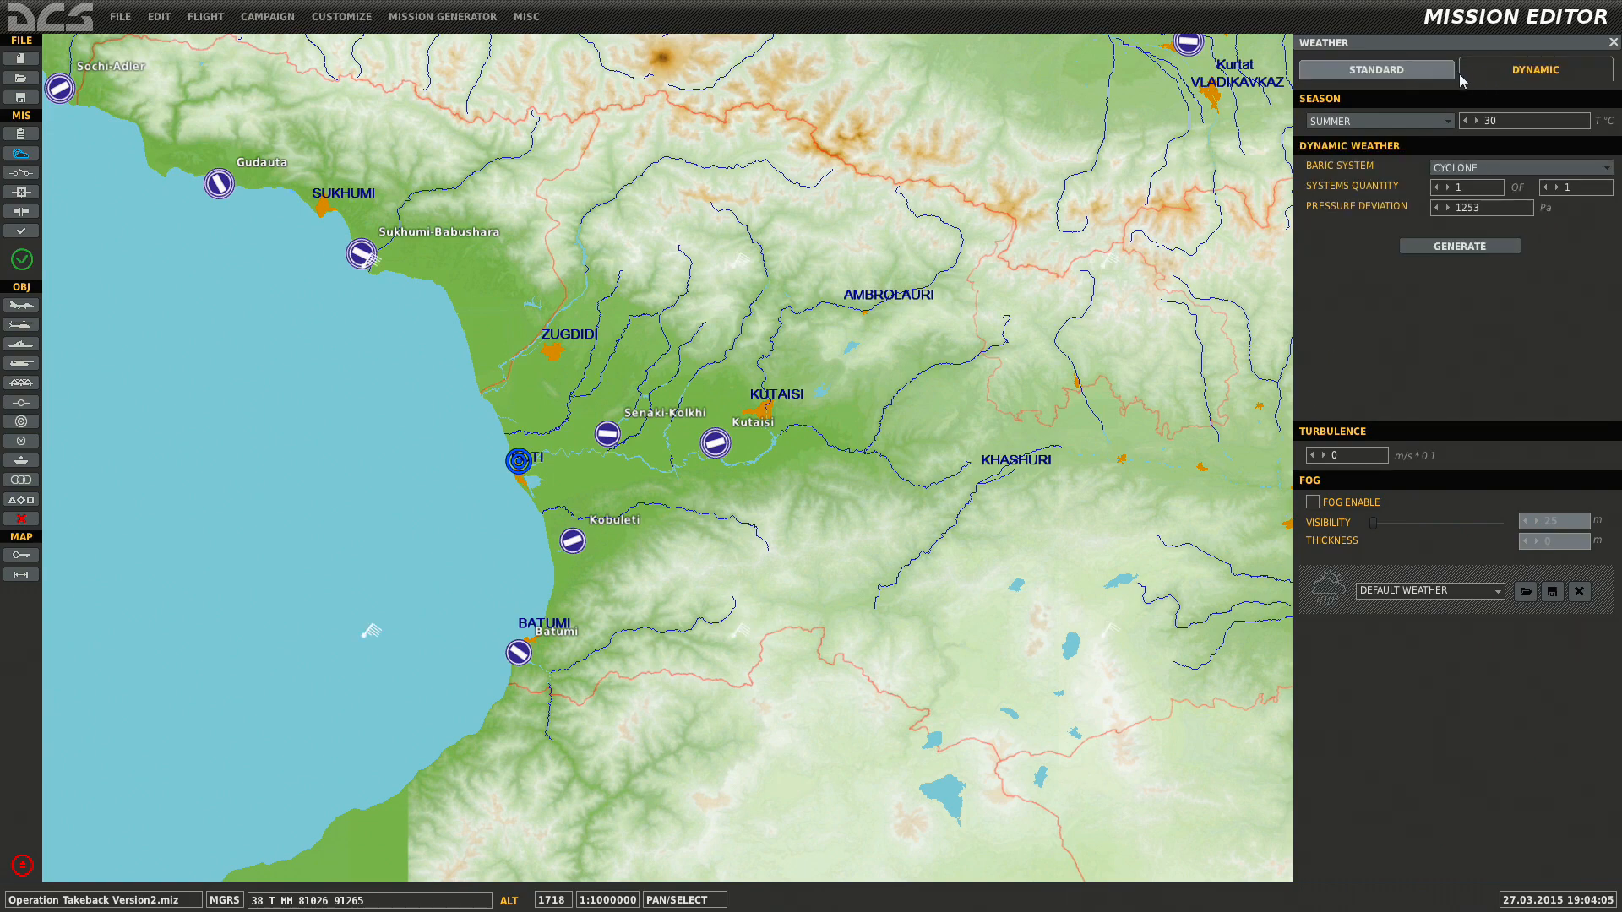
left_click(1403, 73)
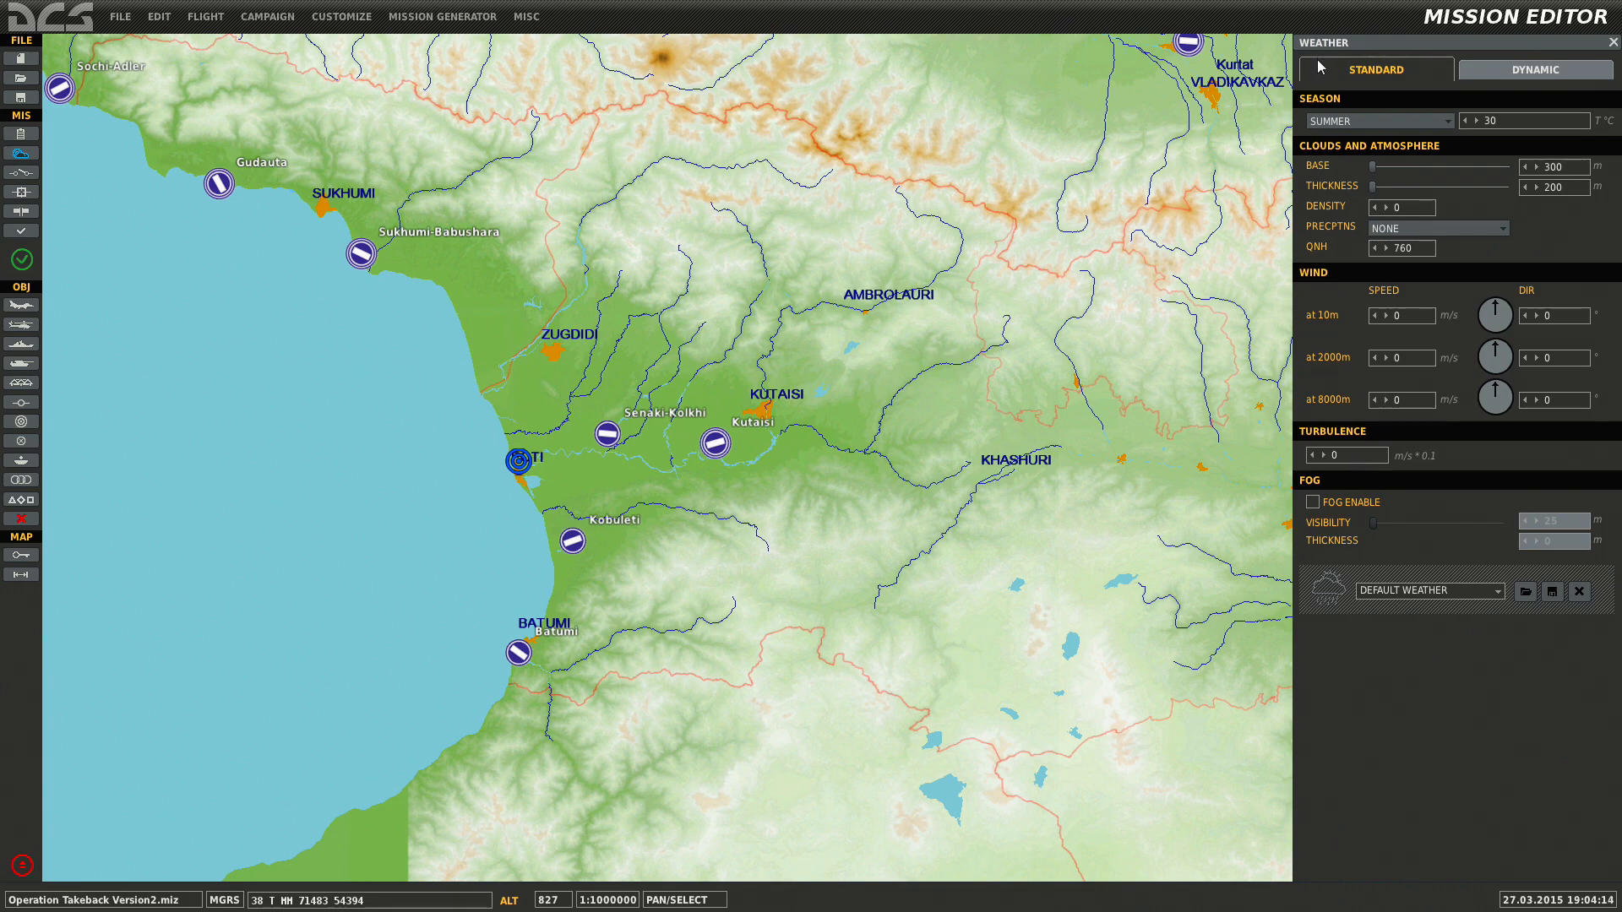
Load the Summer.Heat weather preset, look through the other presets and close the weather settings.
left_click(1500, 596)
scroll(1430, 703, "down", 1)
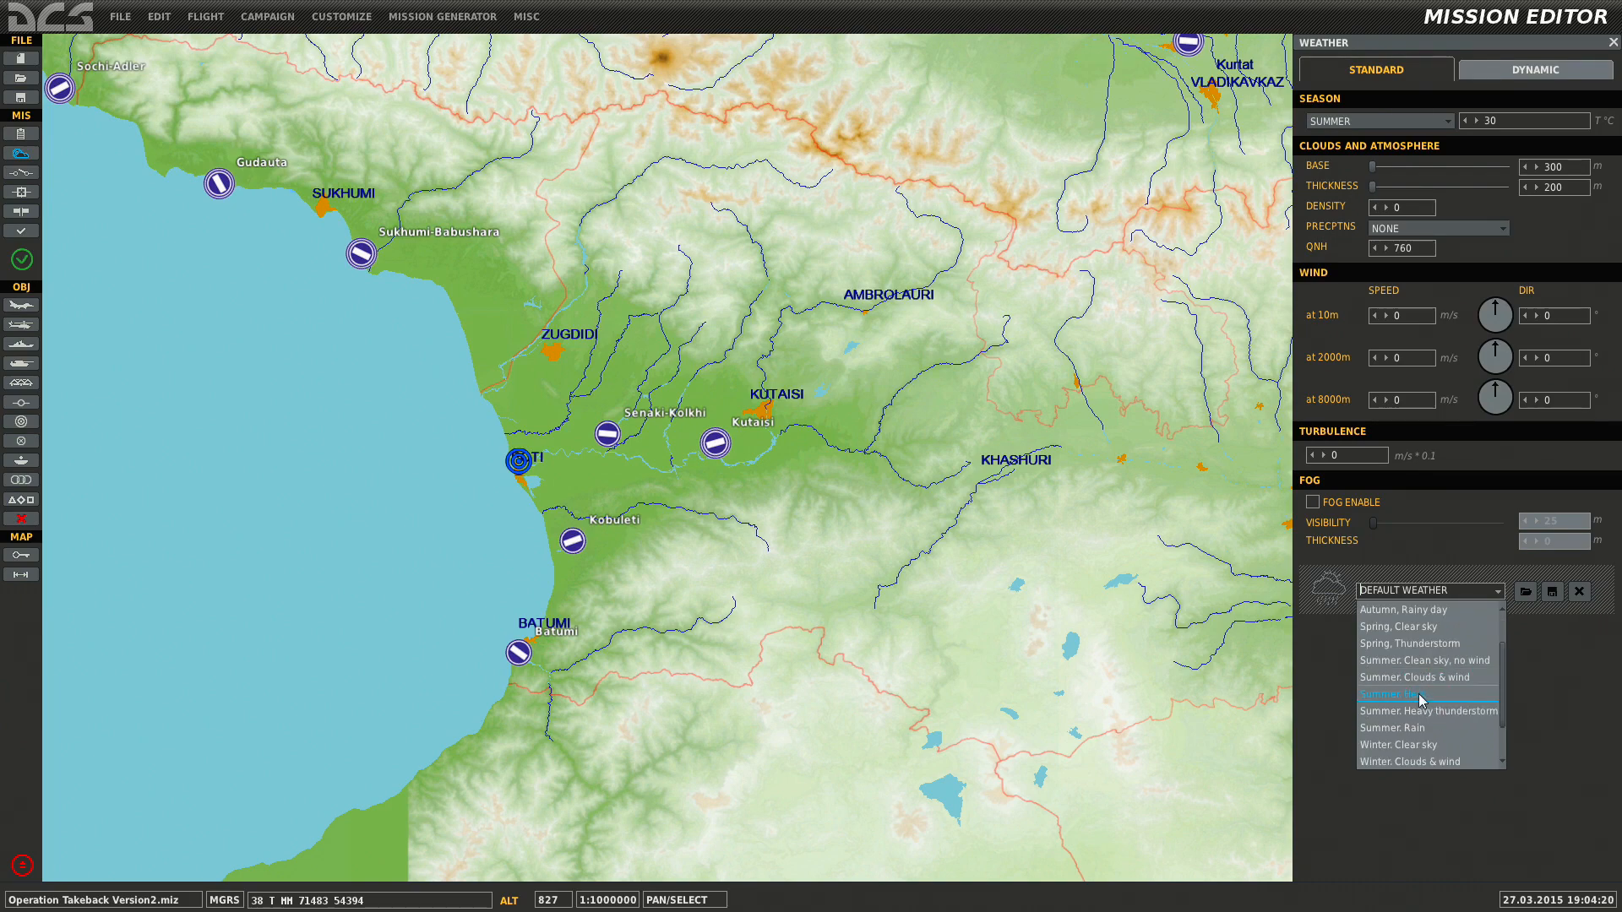
left_click(1421, 695)
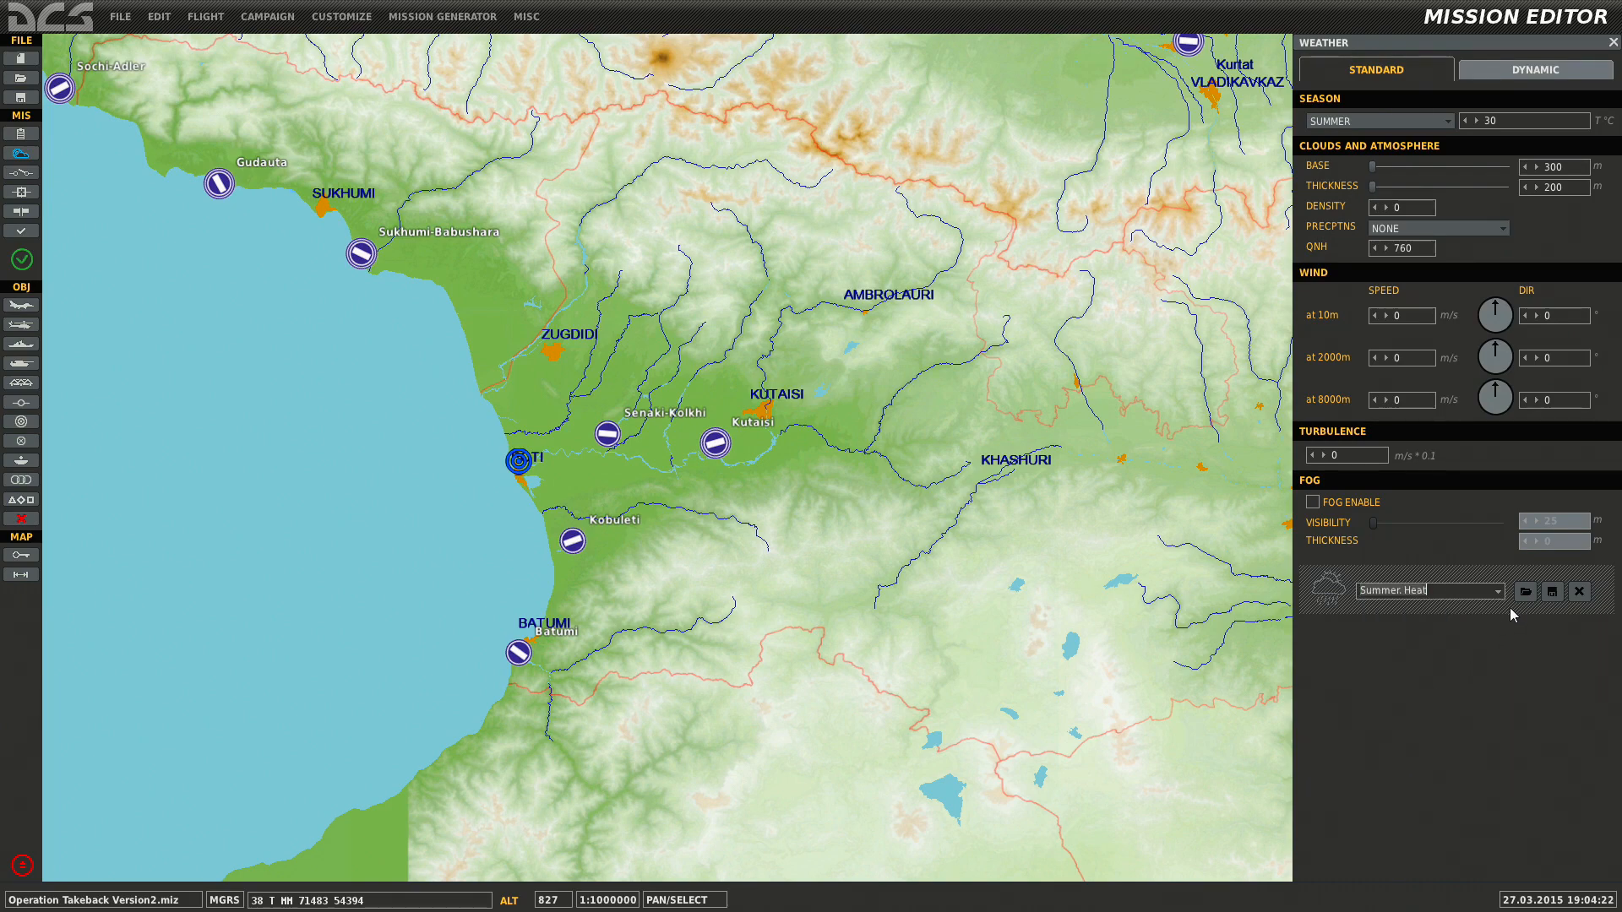
left_click(1524, 592)
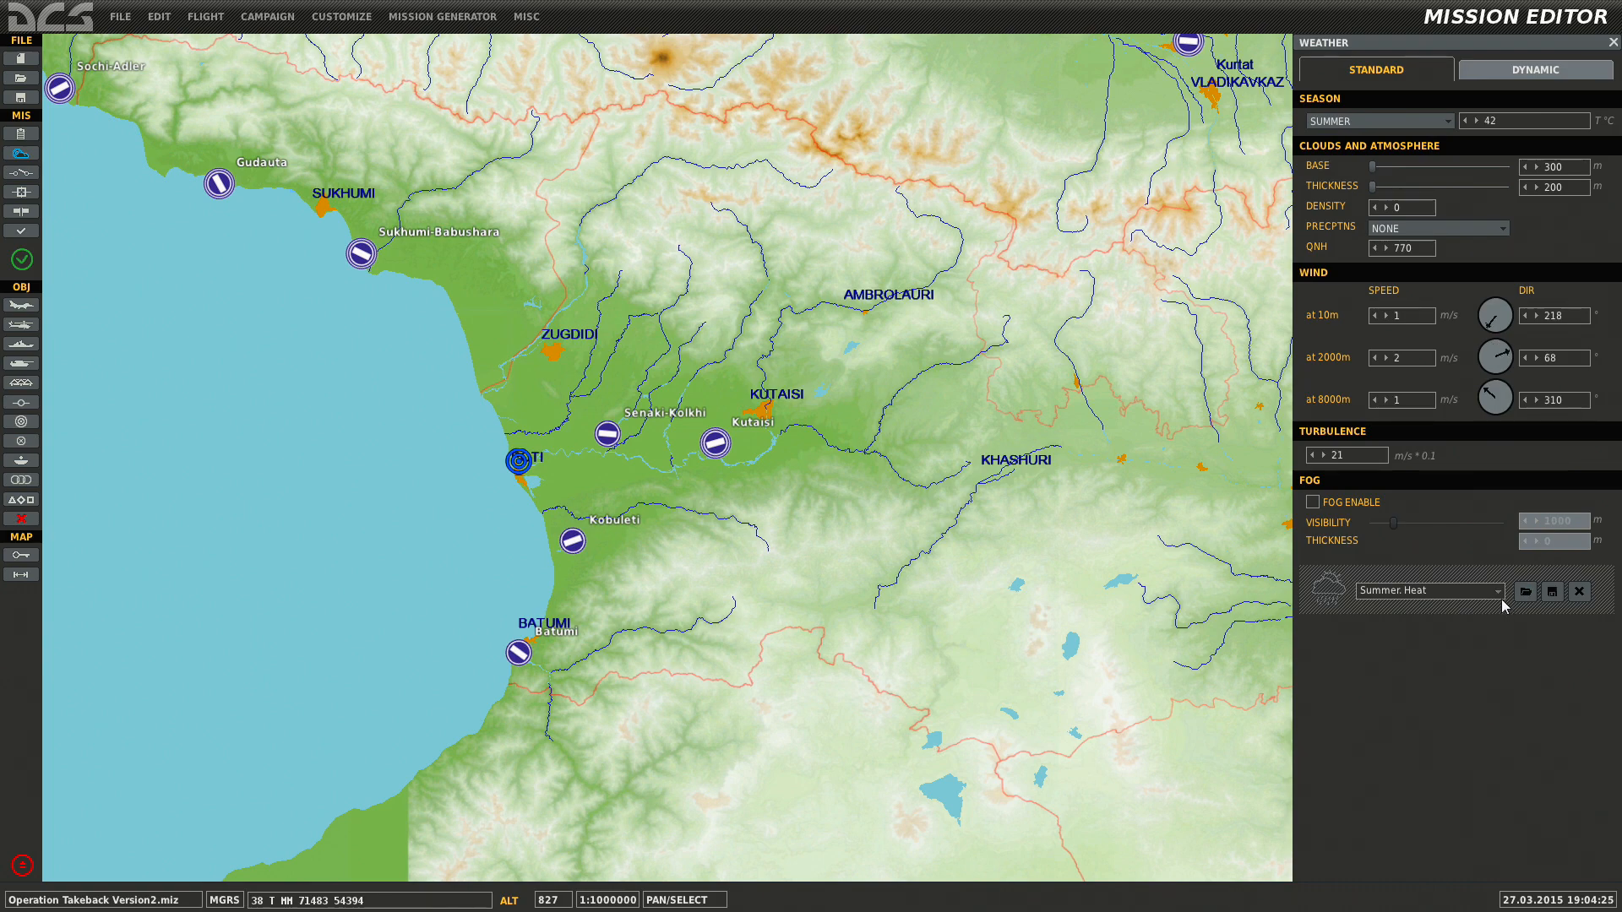
left_click(1500, 595)
left_click(1434, 648)
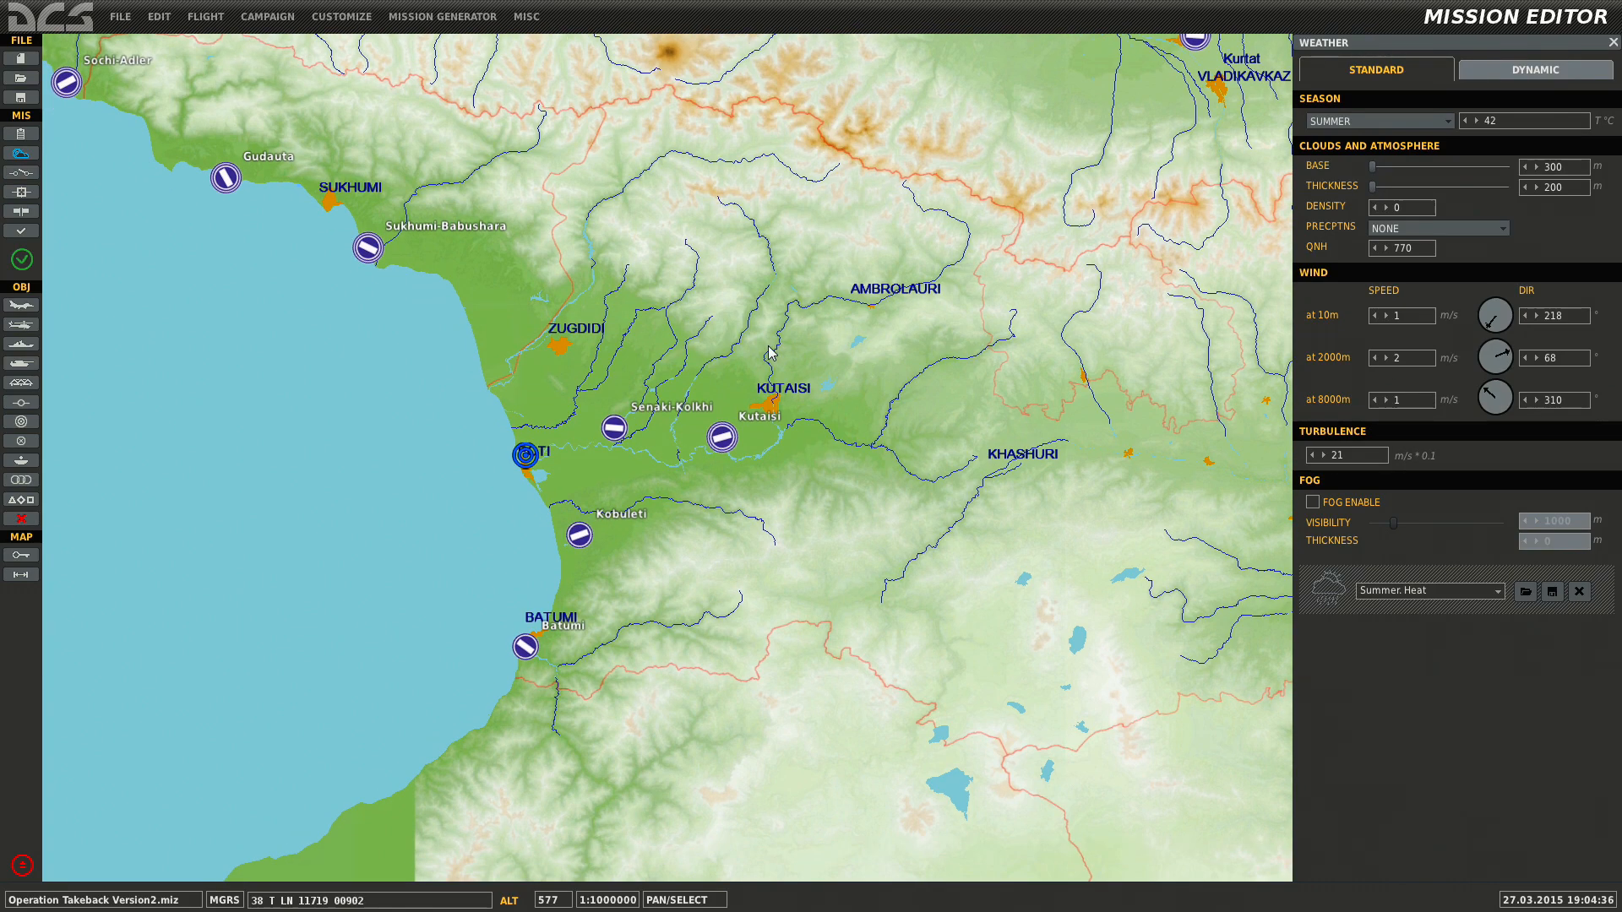
left_click(23, 157)
View the mission's triggers, goals and battlefield commanders settings one after another, and open the mission options.
left_click(20, 174)
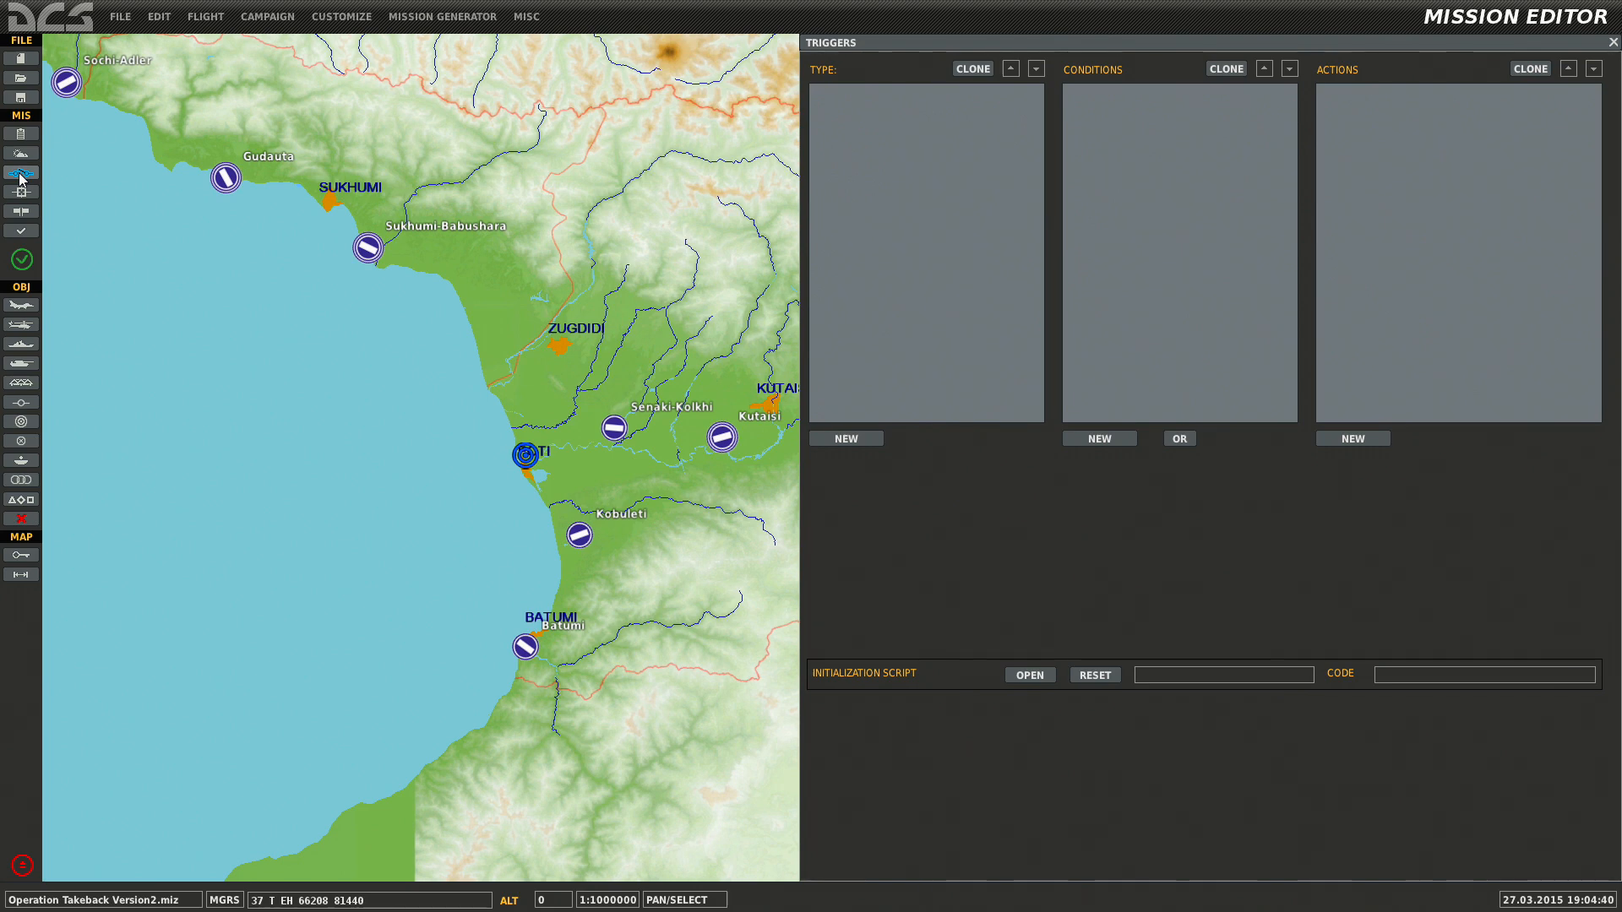
left_click(21, 175)
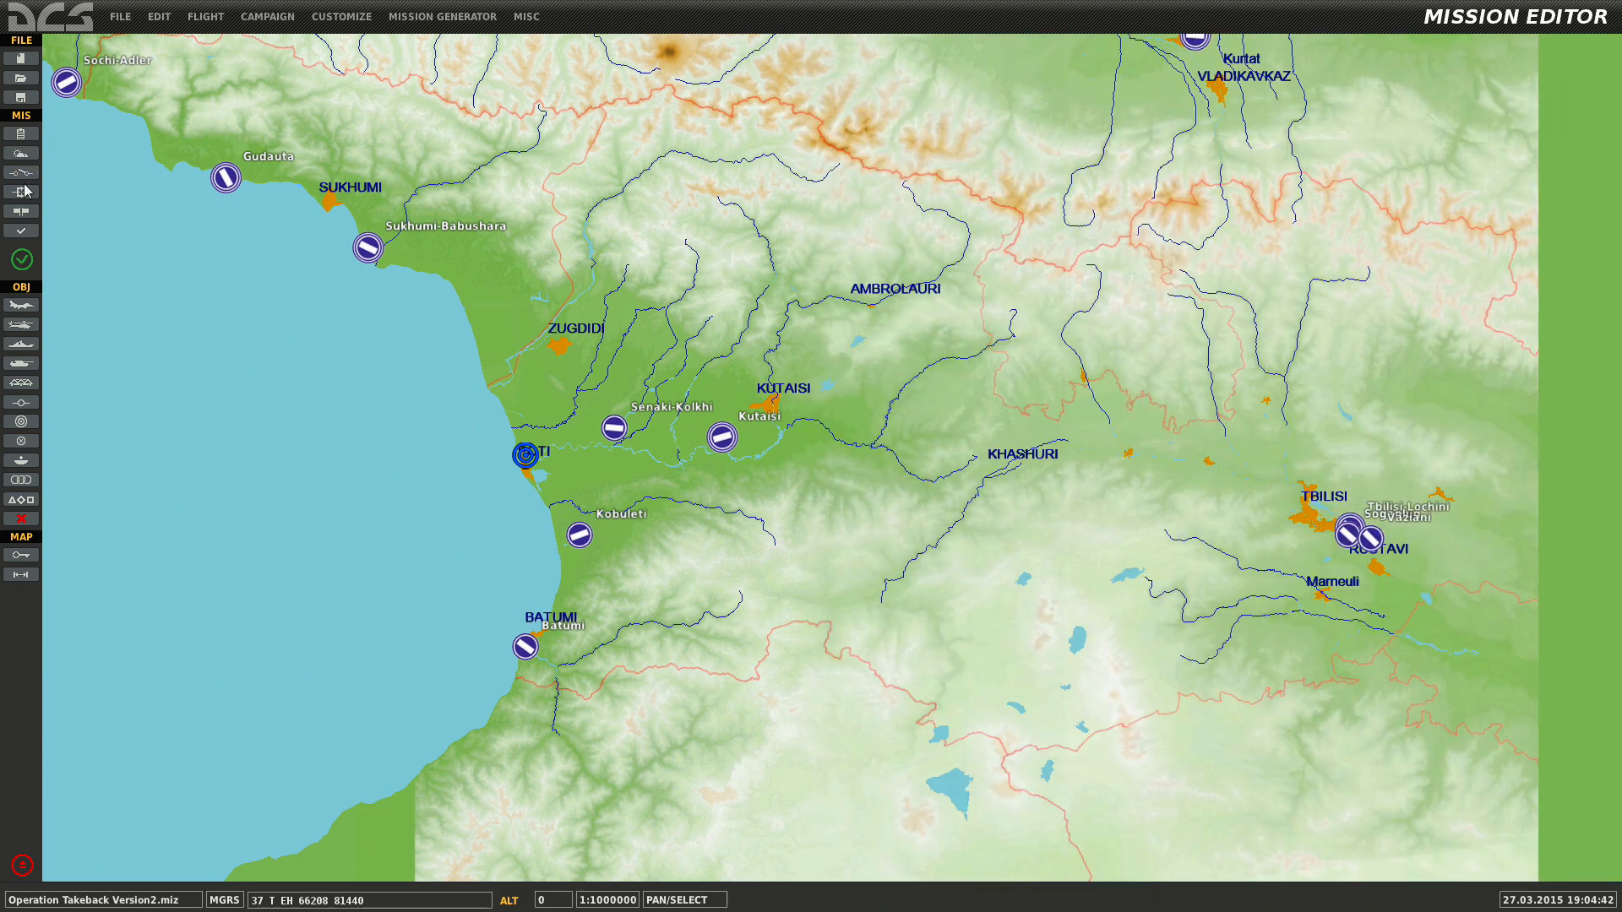
left_click(21, 192)
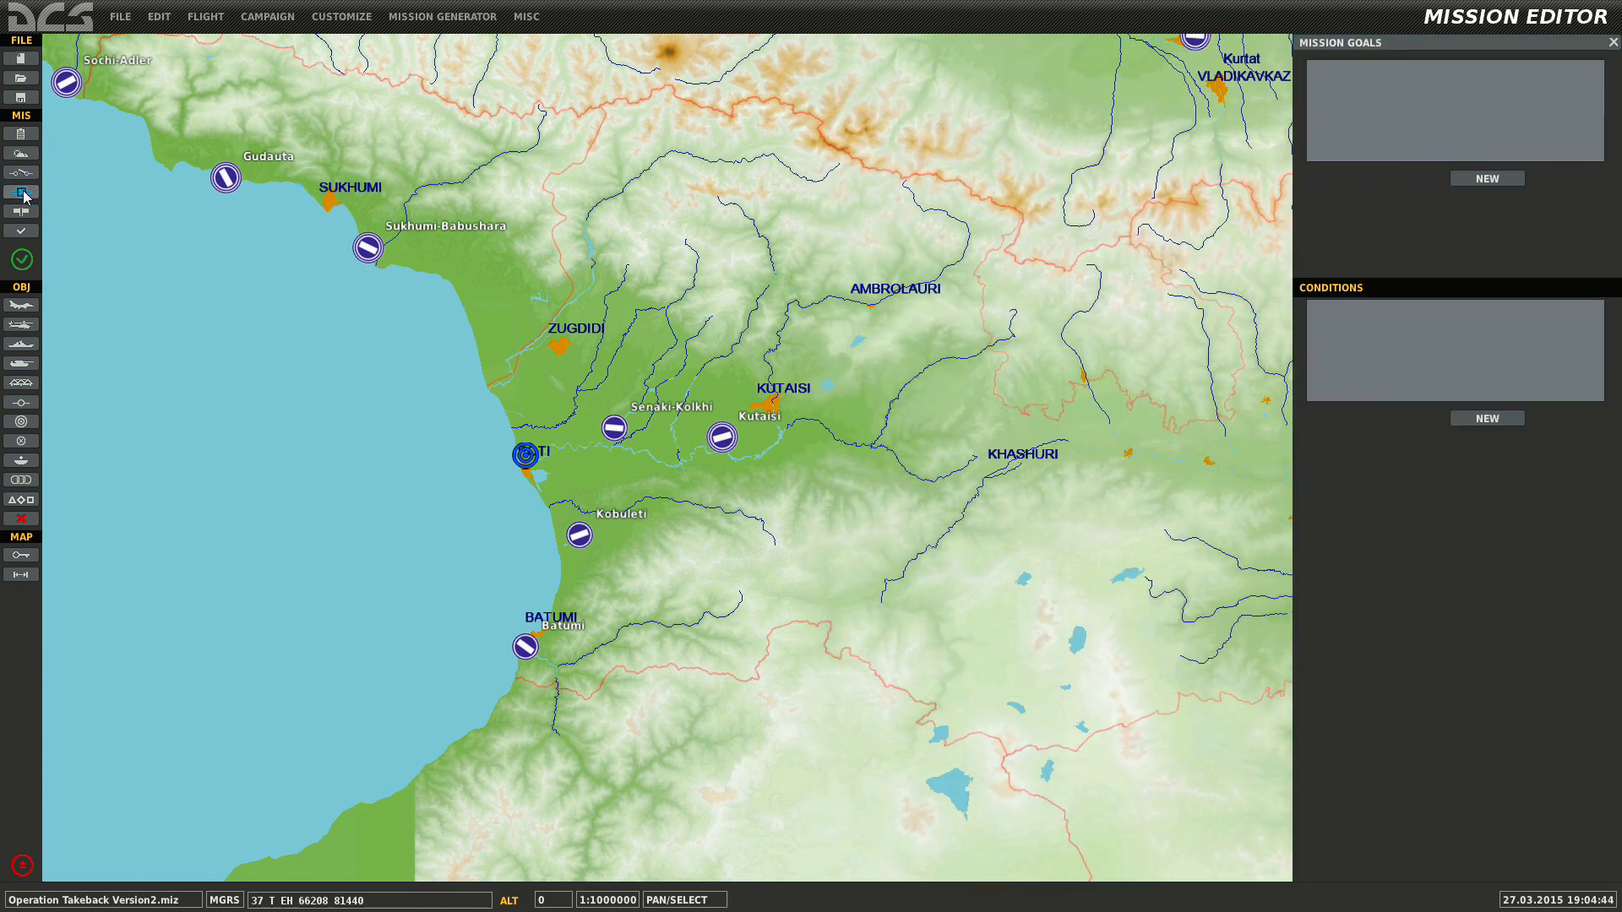
left_click(24, 194)
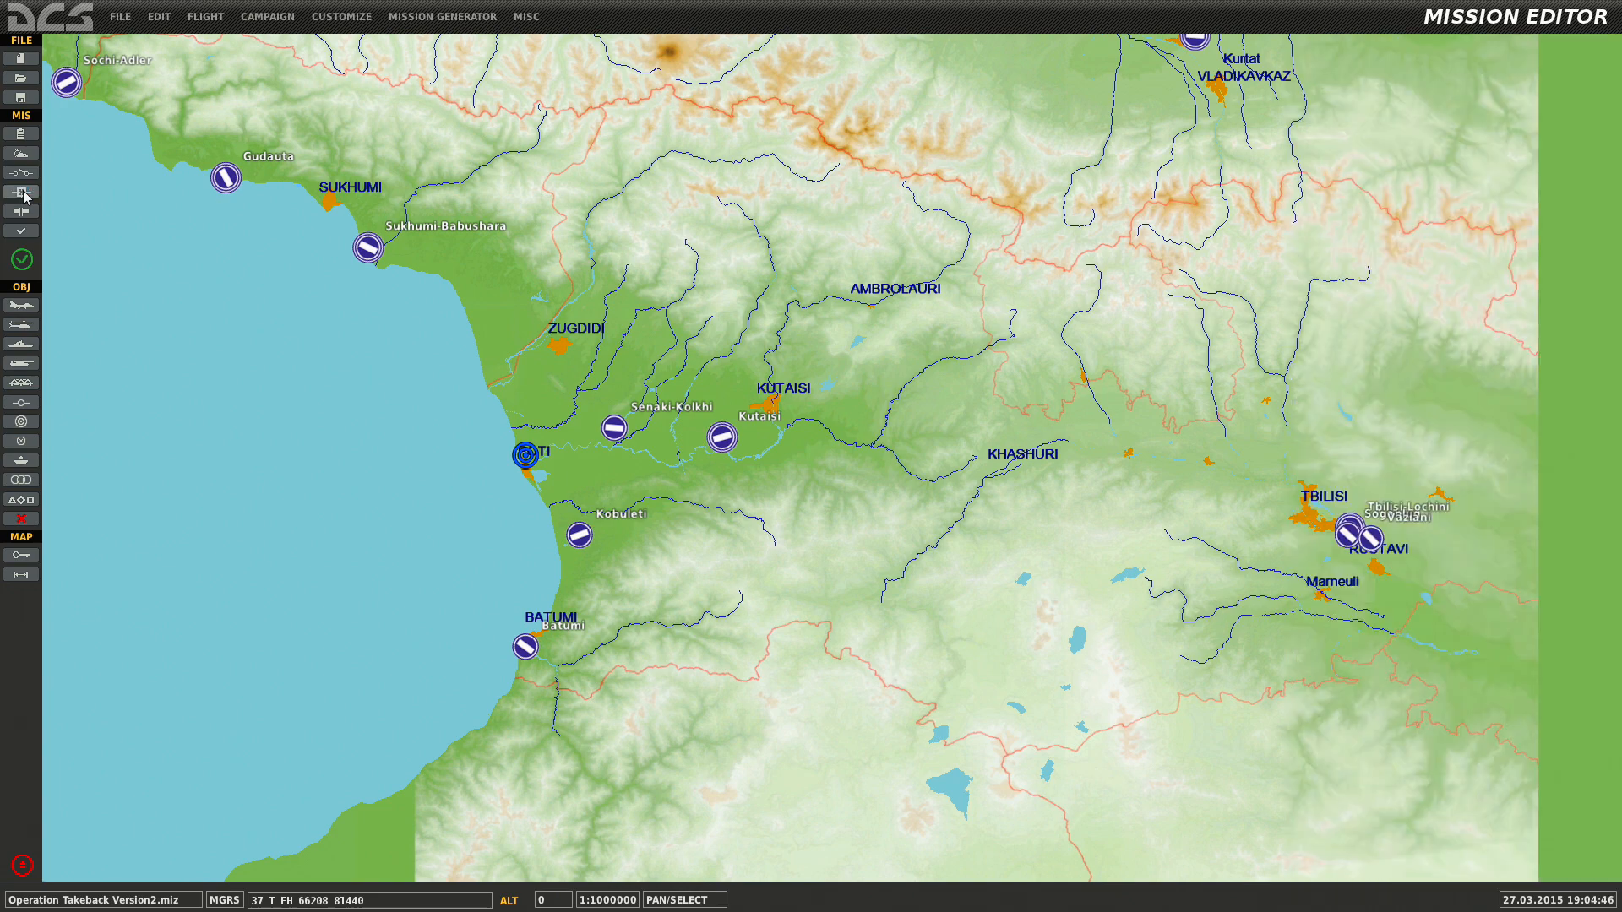
left_click(21, 212)
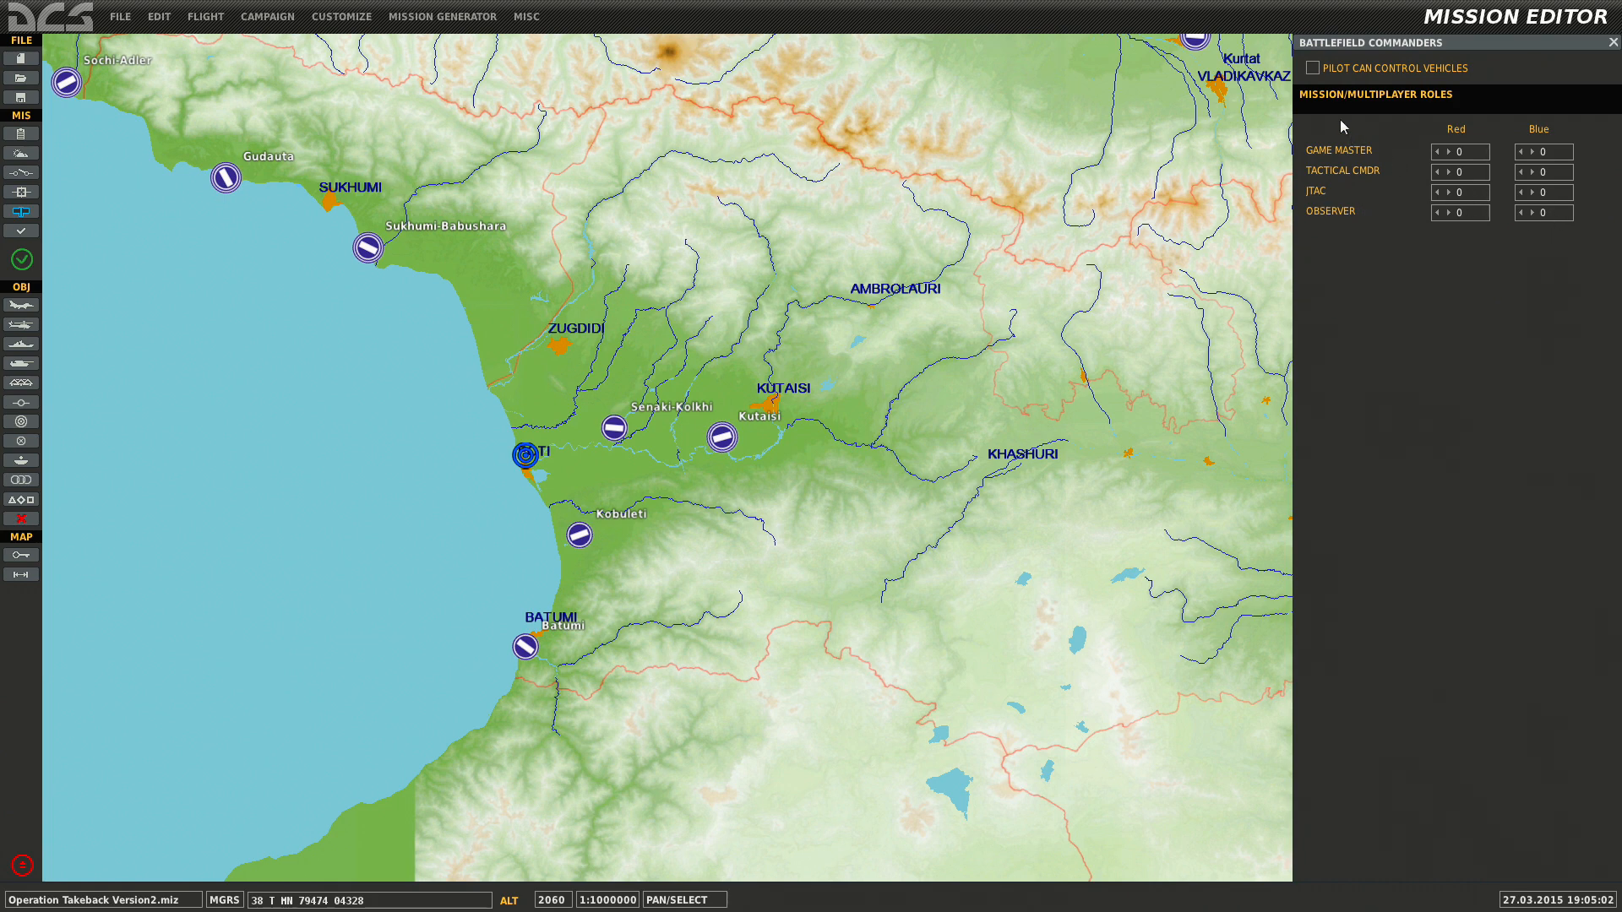
left_click(17, 215)
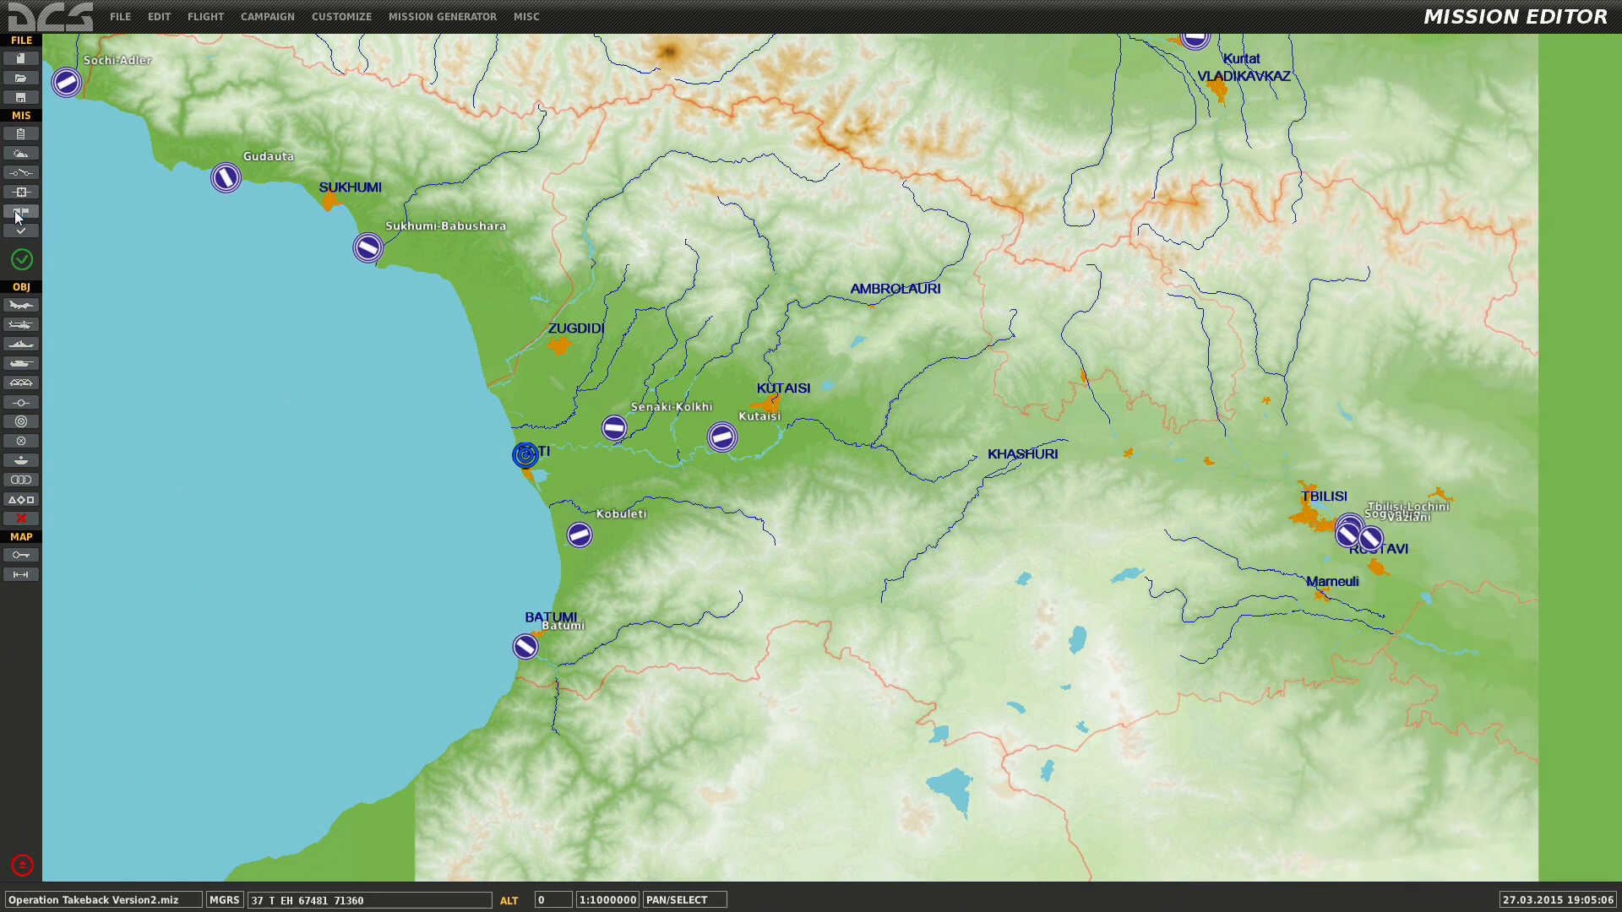
left_click(21, 234)
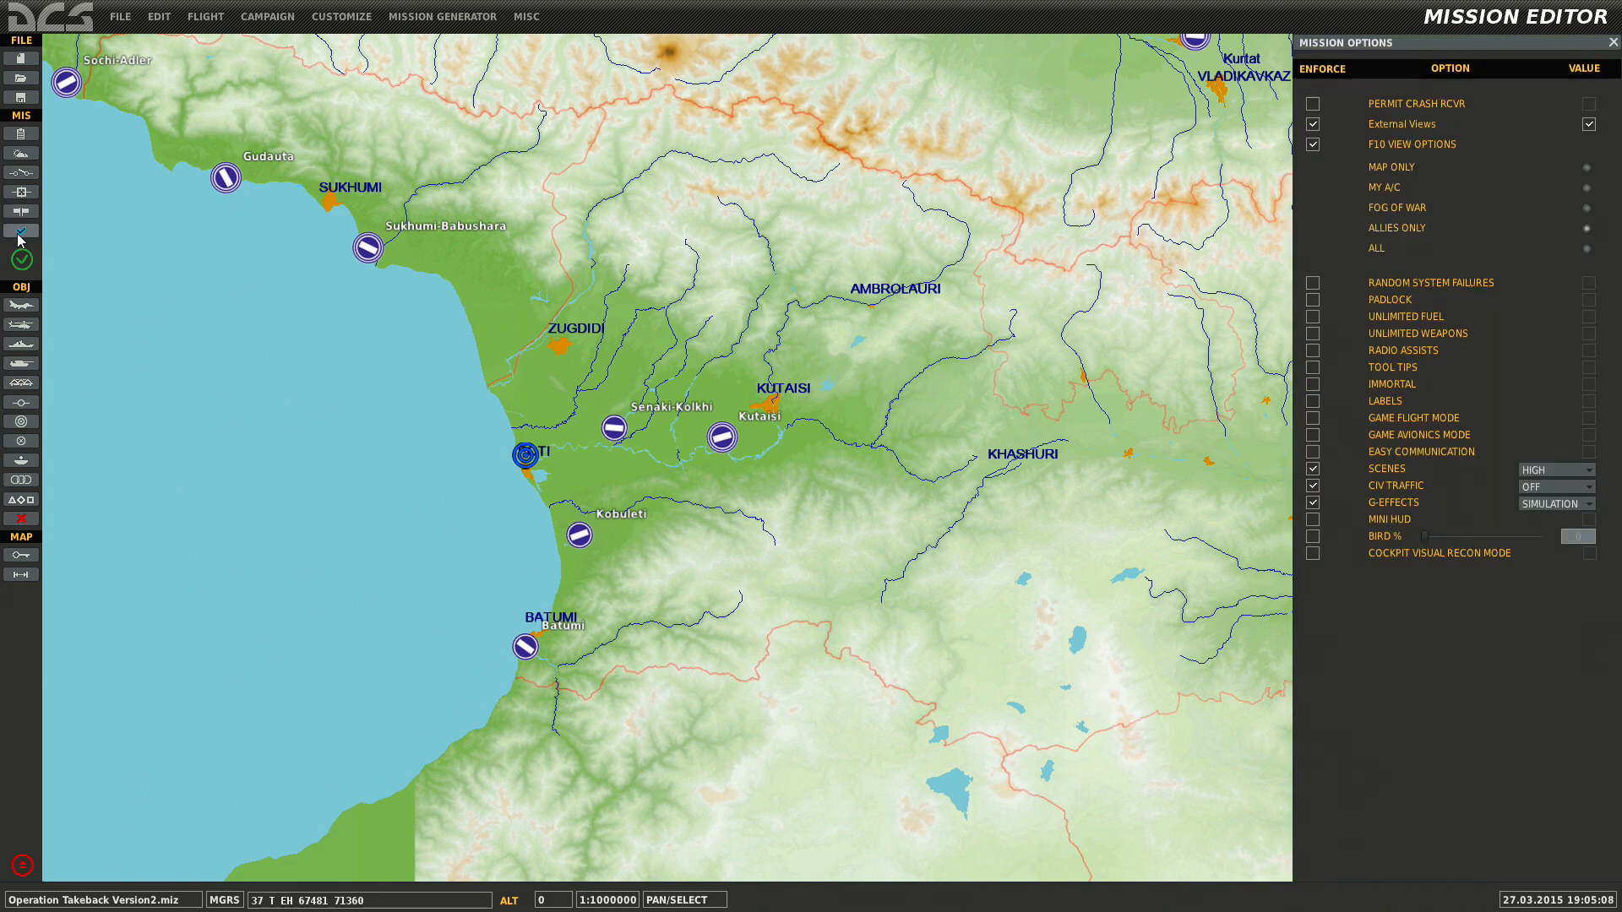
Close the mission options and look at the location settings of the blue bullseye near Poti and the red bullseye at Krasnodar.
left_click(19, 235)
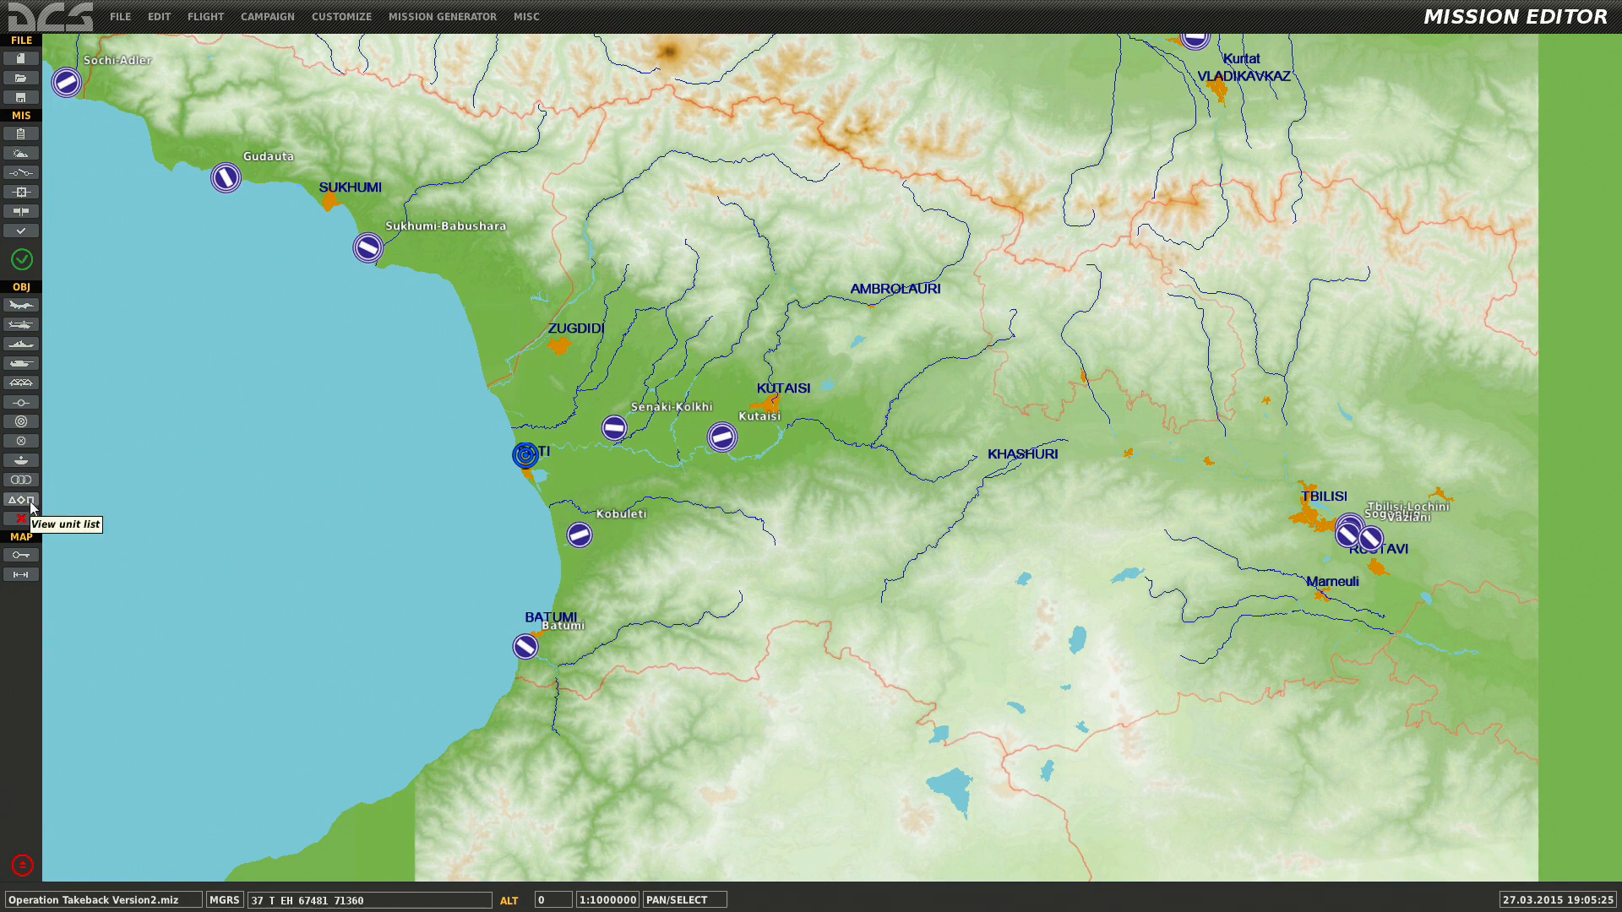
right_click_drag(710, 486, 892, 506)
scroll(725, 486, "up", 5)
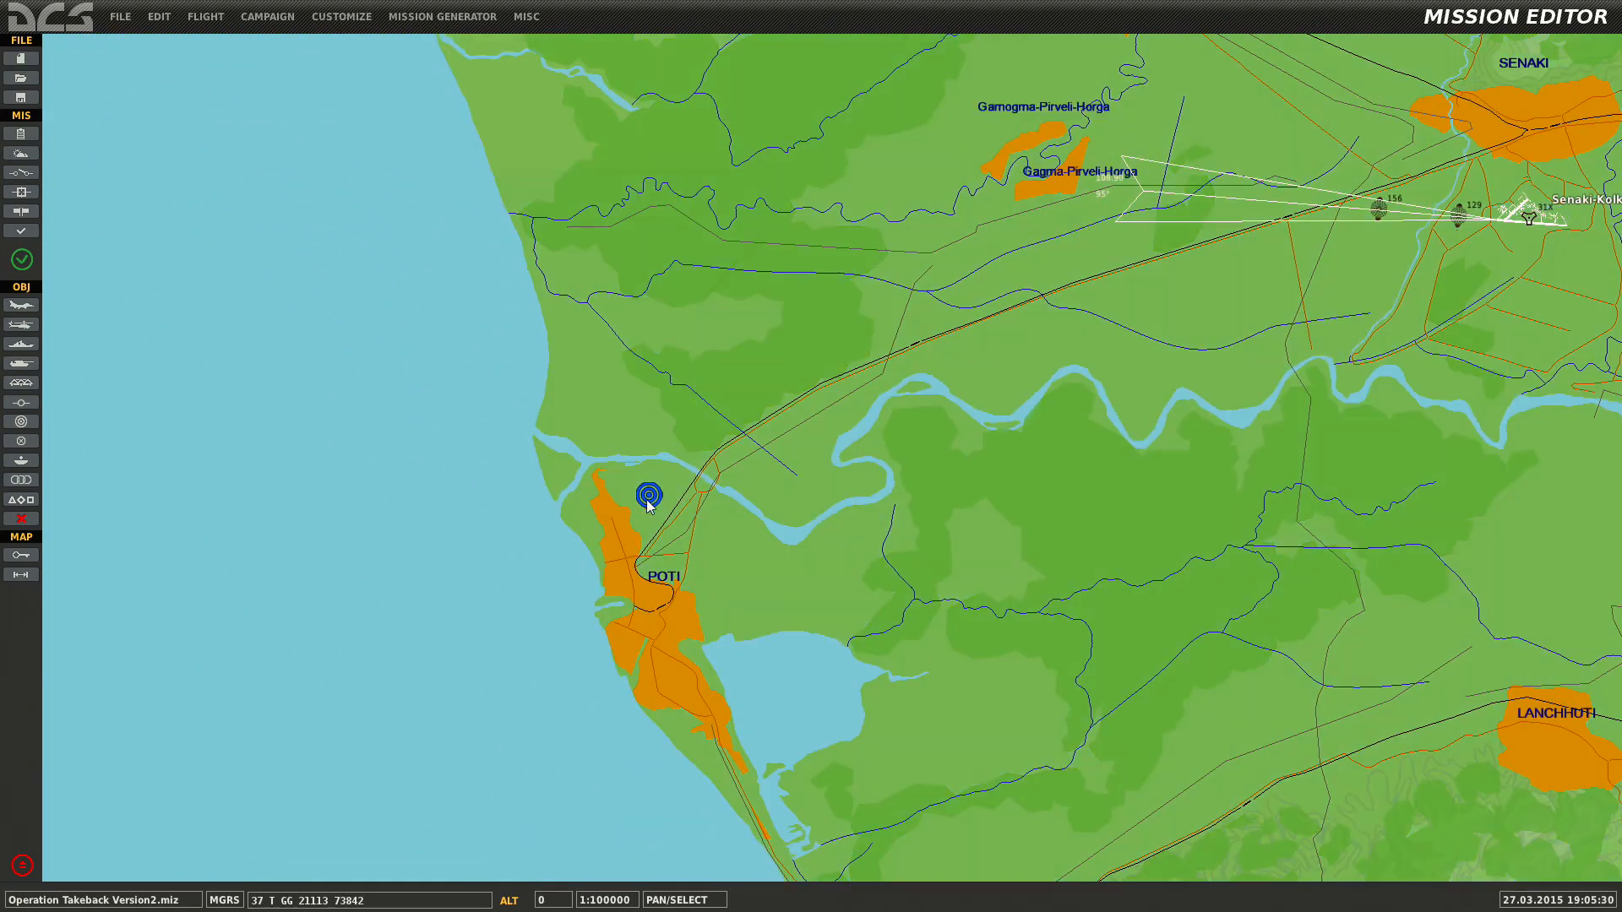
left_click(649, 497)
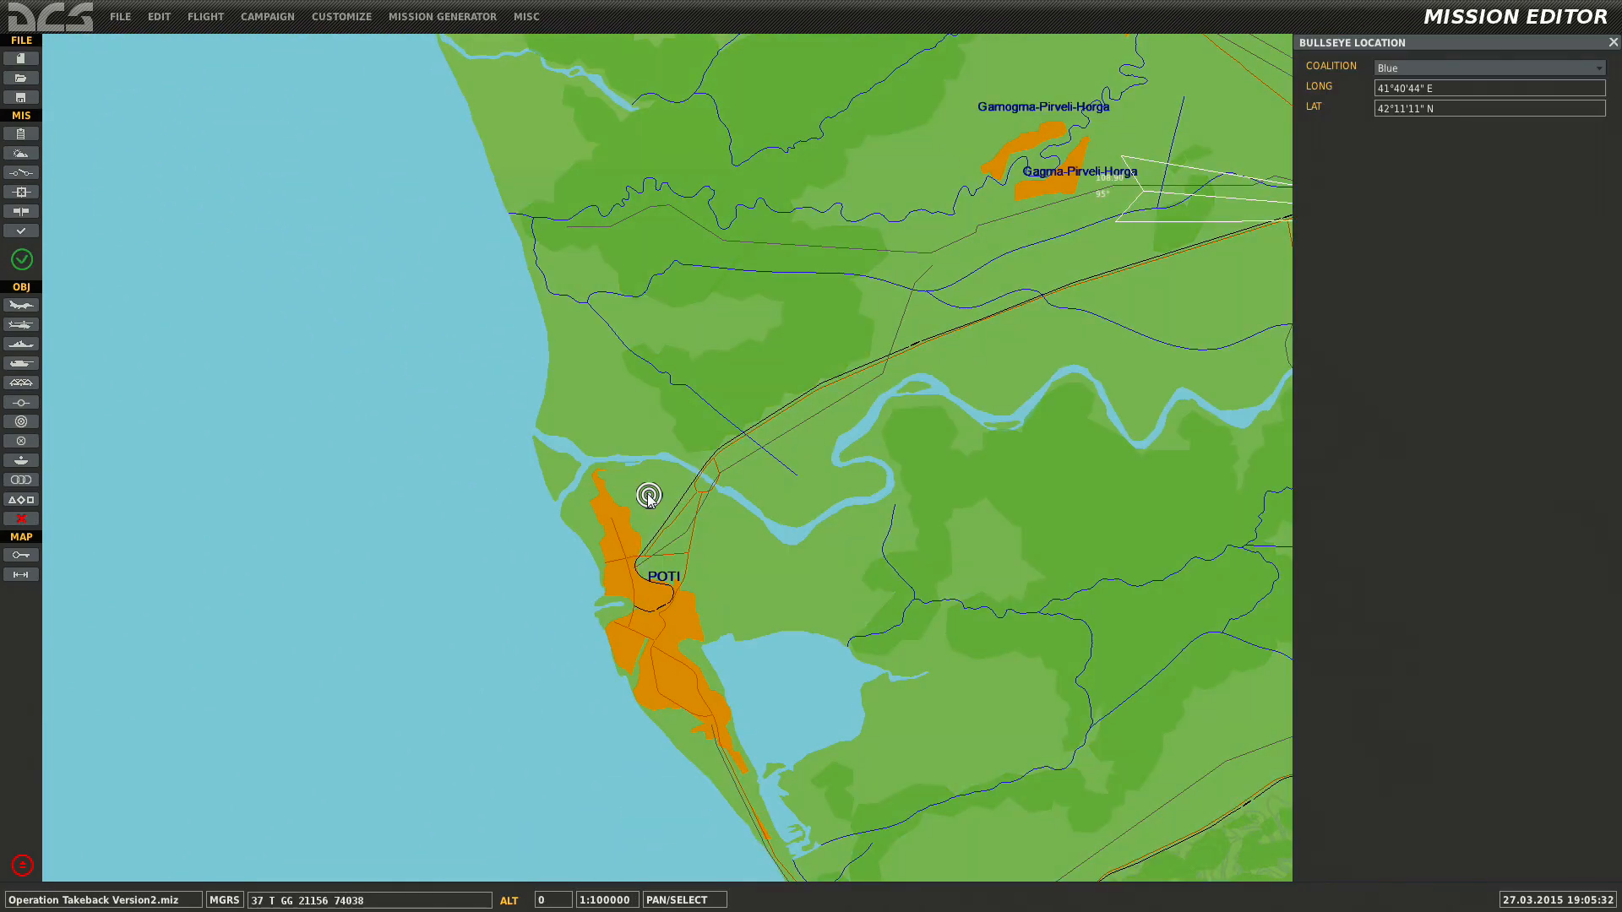
scroll(649, 498, "down", 7)
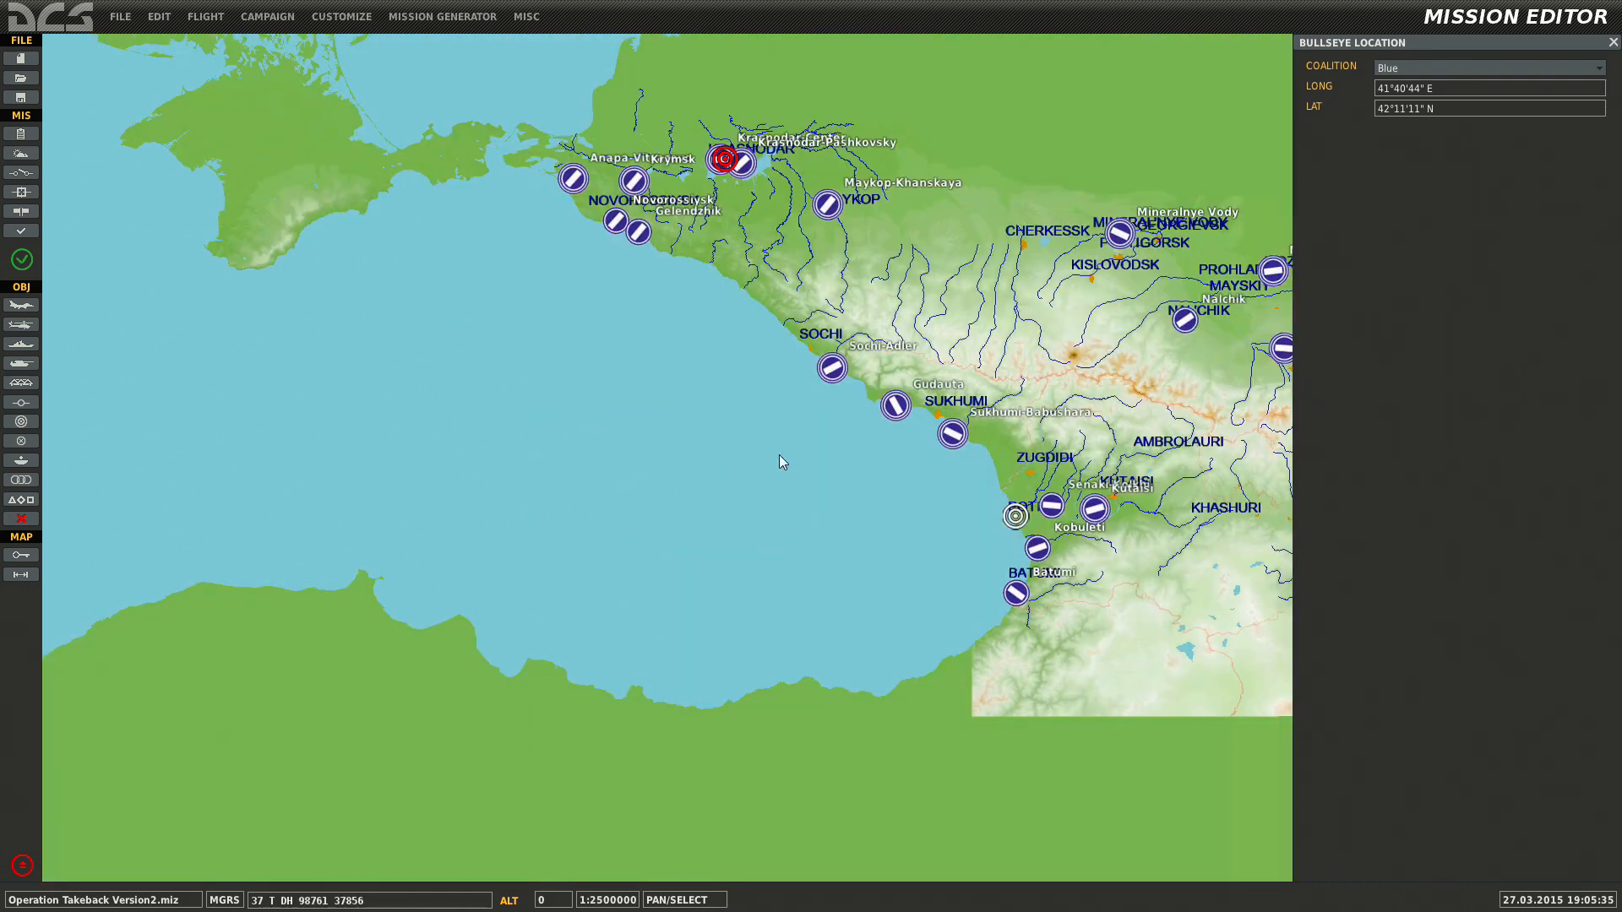
left_click(724, 159)
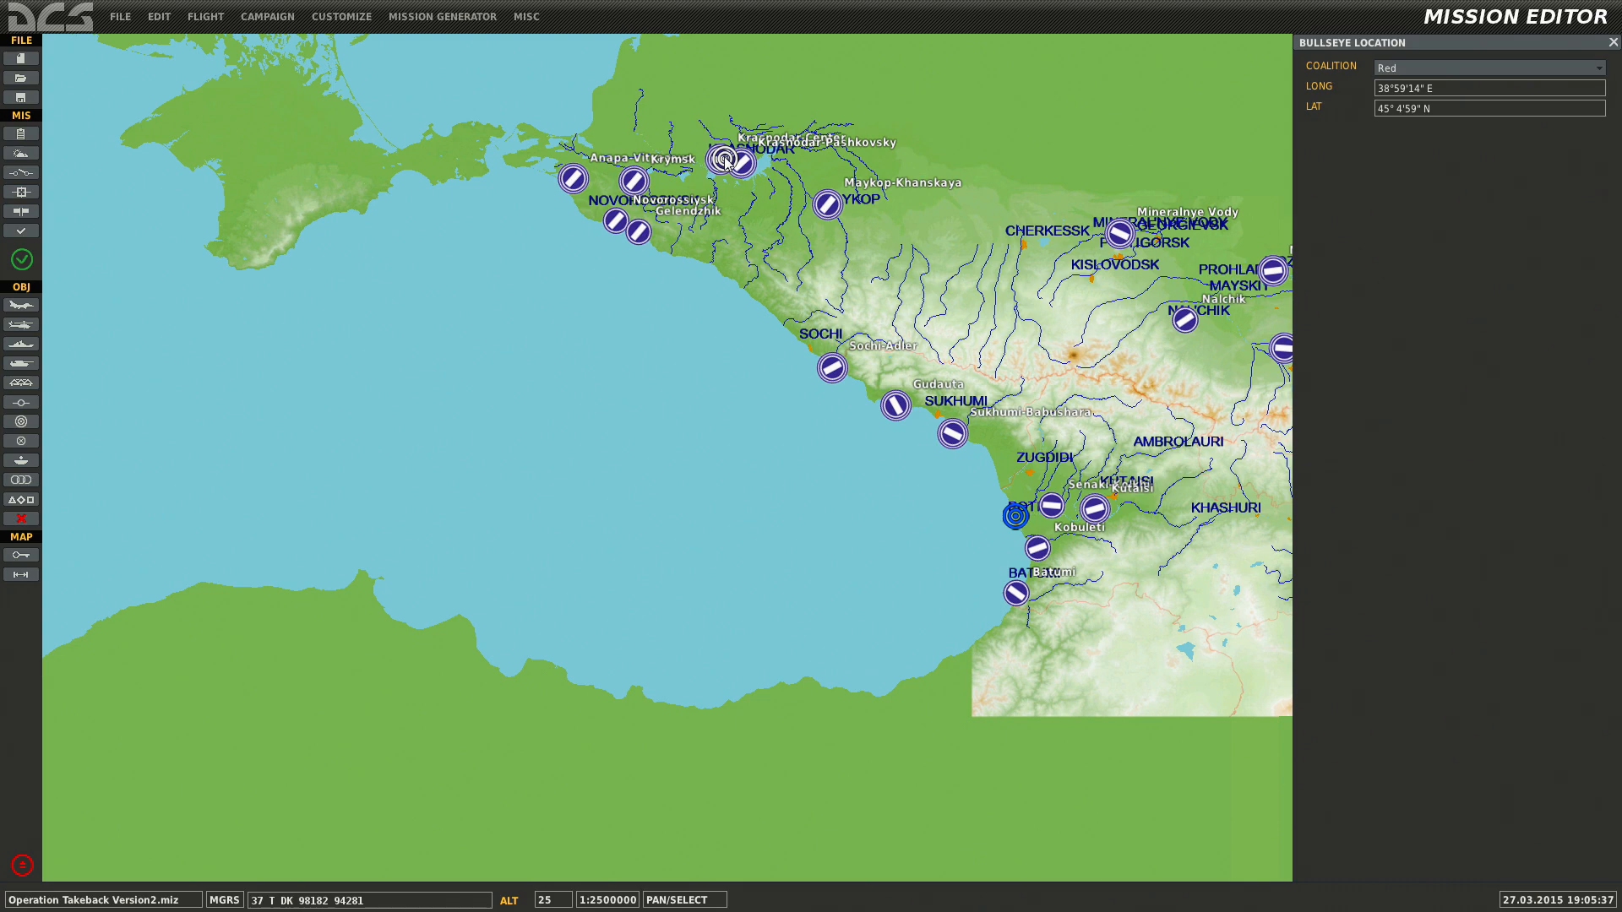
left_click(1137, 523)
Move the blue coalition's bullseye from Poti to the city of Kutaisi and close the bullseye settings.
scroll(1029, 528, "up", 2)
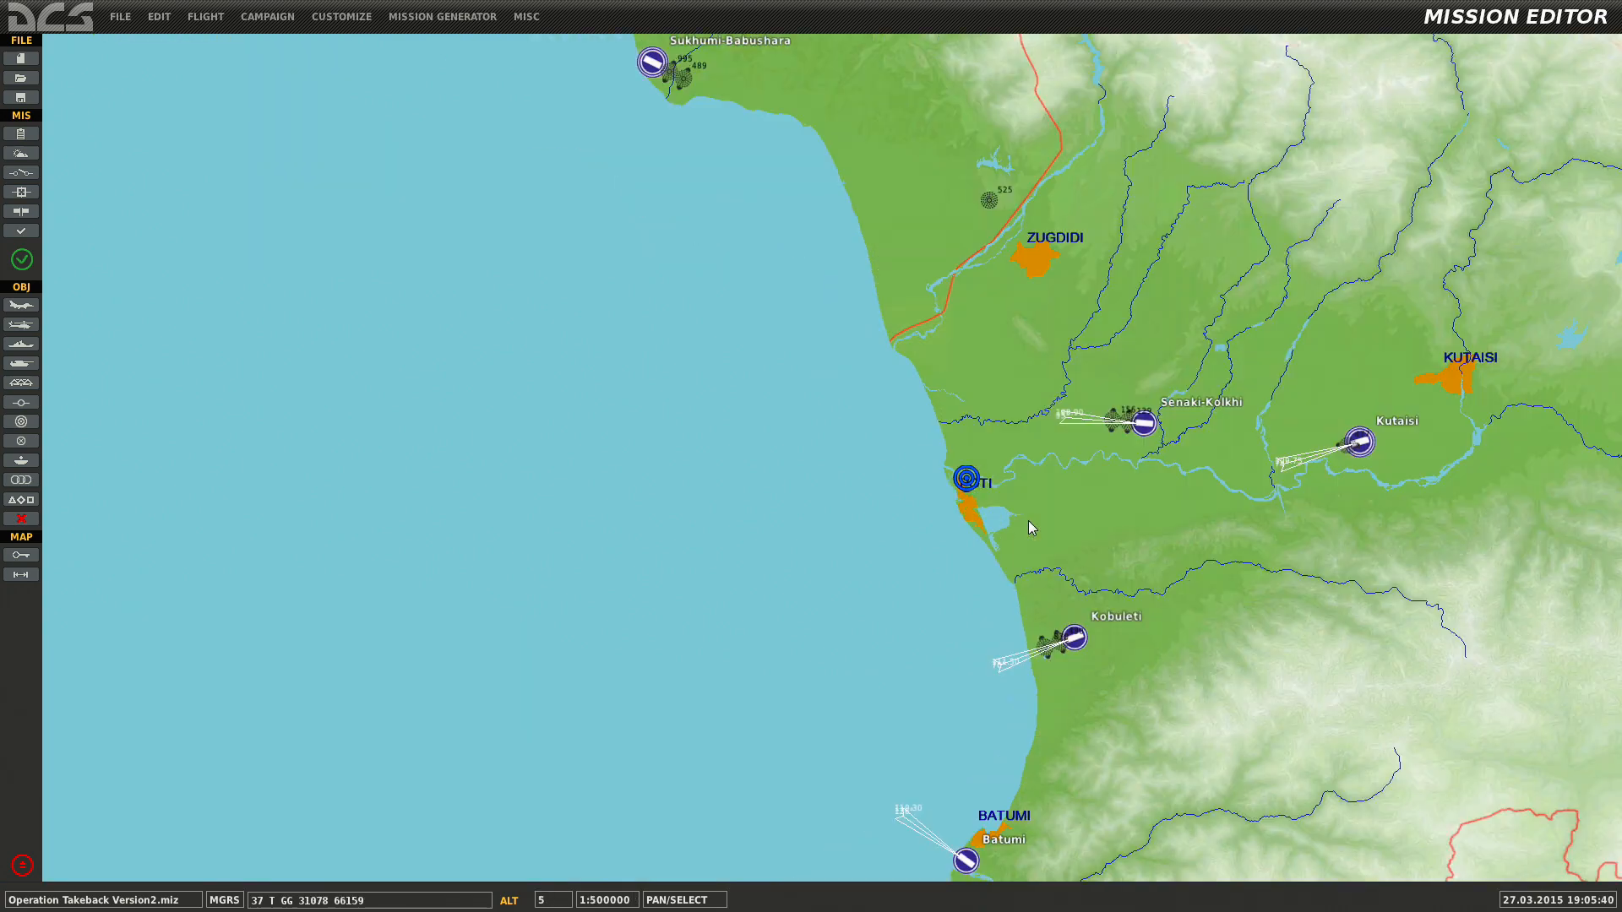
scroll(1016, 494, "up", 2)
mouse_move(887, 460)
left_mouse_down()
mouse_move(1138, 437)
mouse_move(561, 444)
mouse_move(621, 452)
mouse_move(592, 459)
mouse_move(578, 451)
mouse_move(997, 451)
left_mouse_up()
right_click_drag(998, 451, 544, 455)
left_click_drag(544, 455, 953, 423)
right_click_drag(953, 423, 593, 451)
left_click_drag(593, 452, 913, 428)
right_click_drag(914, 427, 1010, 394)
left_click_drag(1010, 394, 623, 416)
right_click_drag(624, 416, 924, 404)
left_click_drag(925, 404, 923, 281)
left_click_drag(1052, 235, 1169, 190)
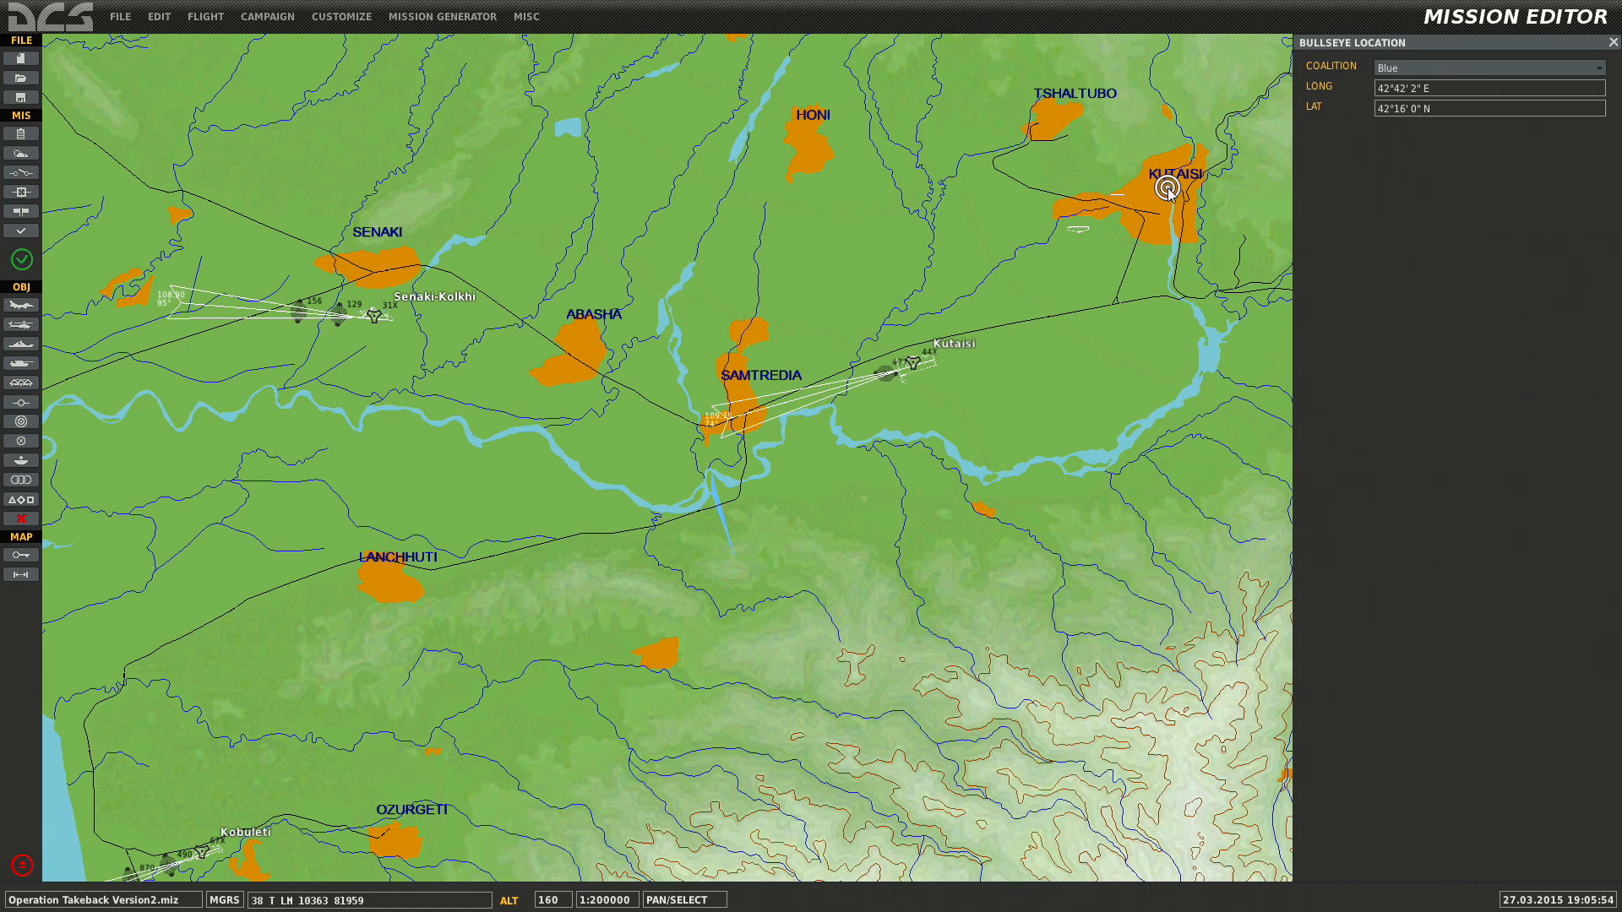
scroll(1157, 328, "down", 3)
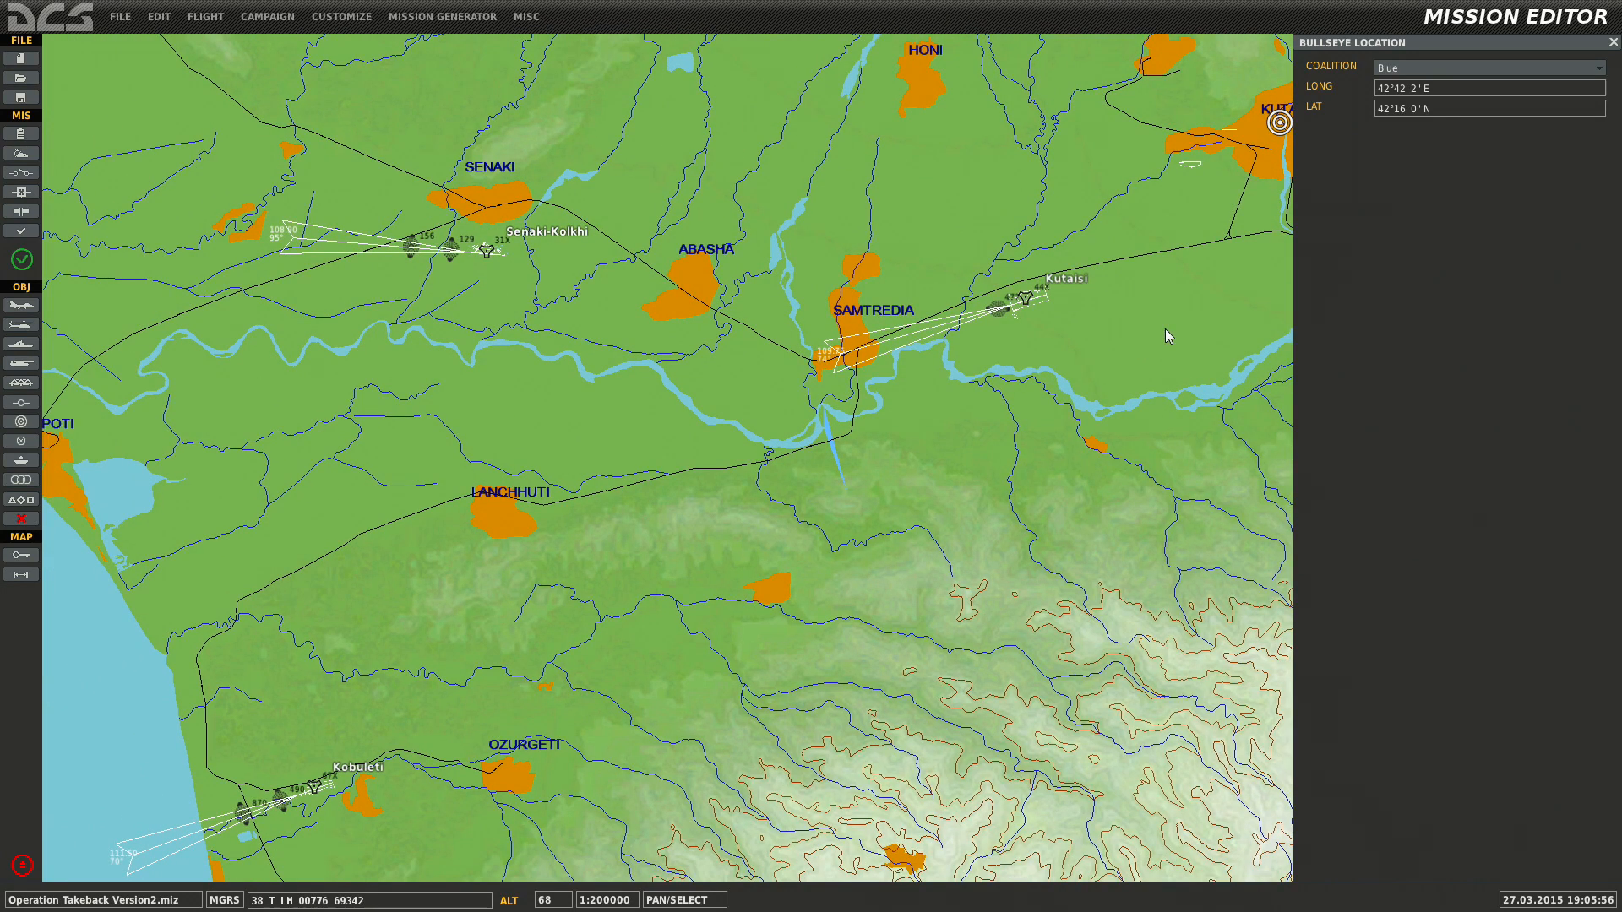
scroll(944, 456, "down", 1)
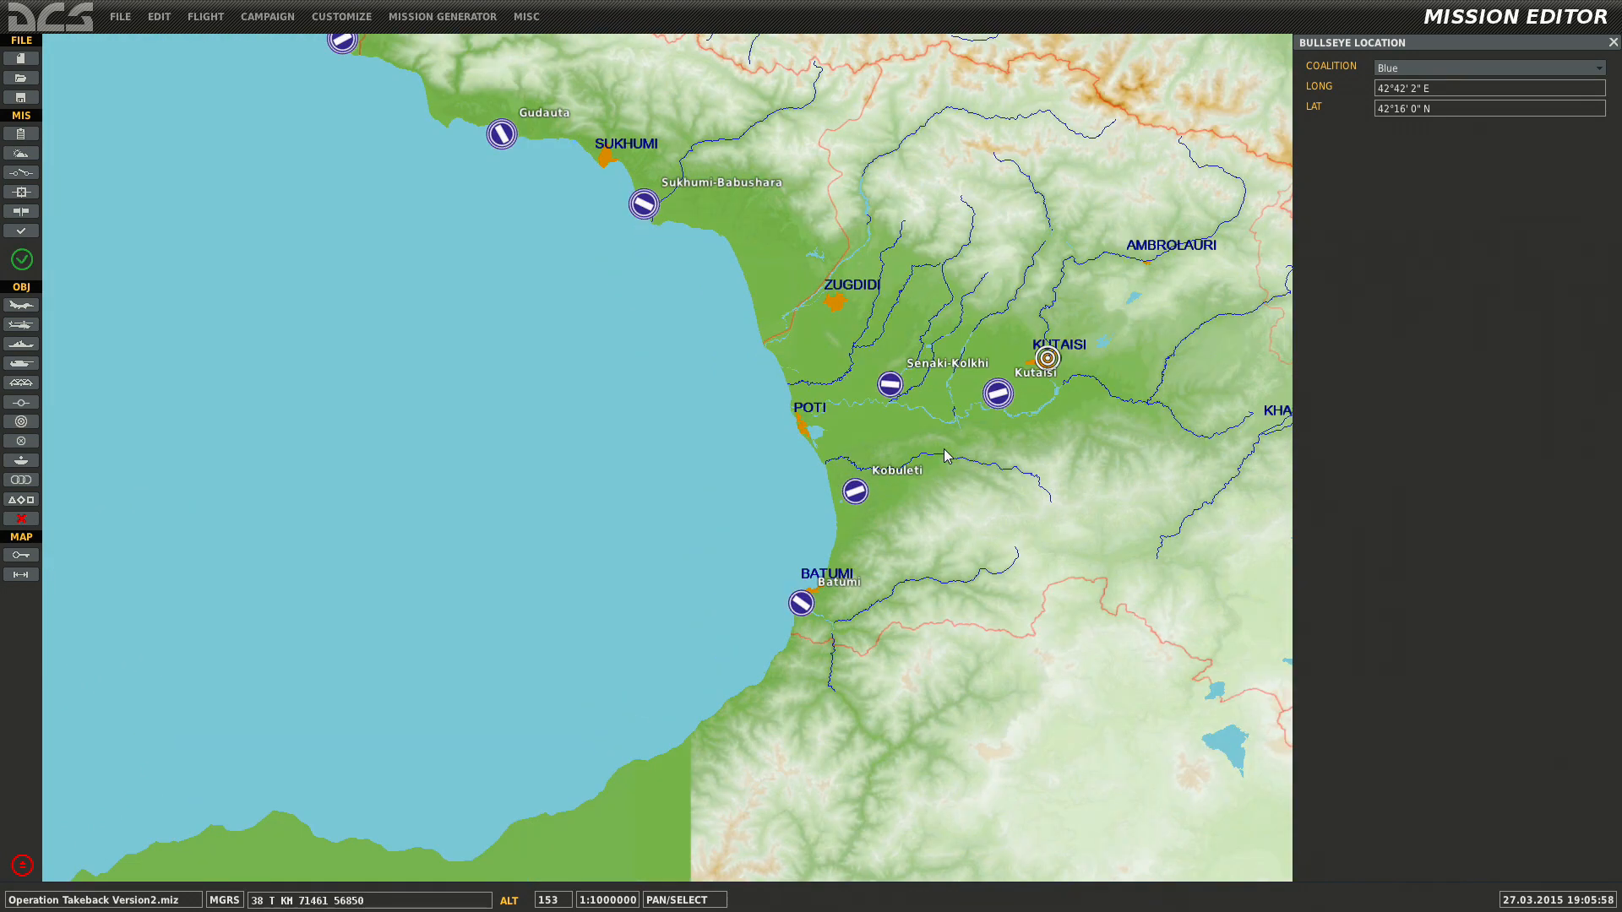
left_click(1612, 43)
scroll(965, 450, "down", 2)
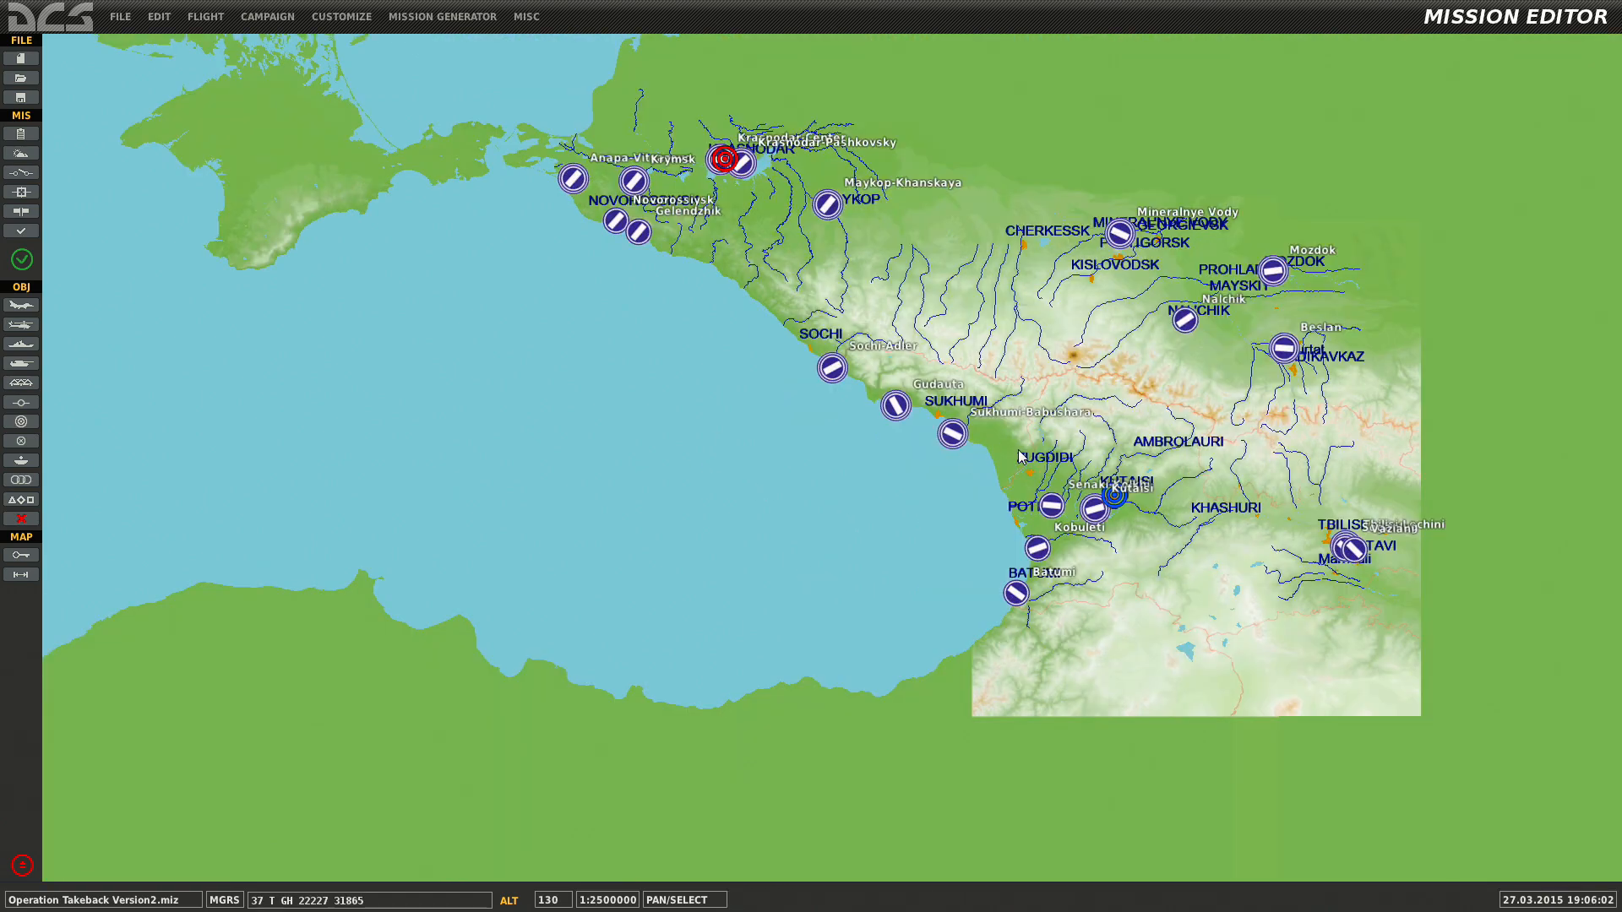
scroll(1124, 516, "up", 1)
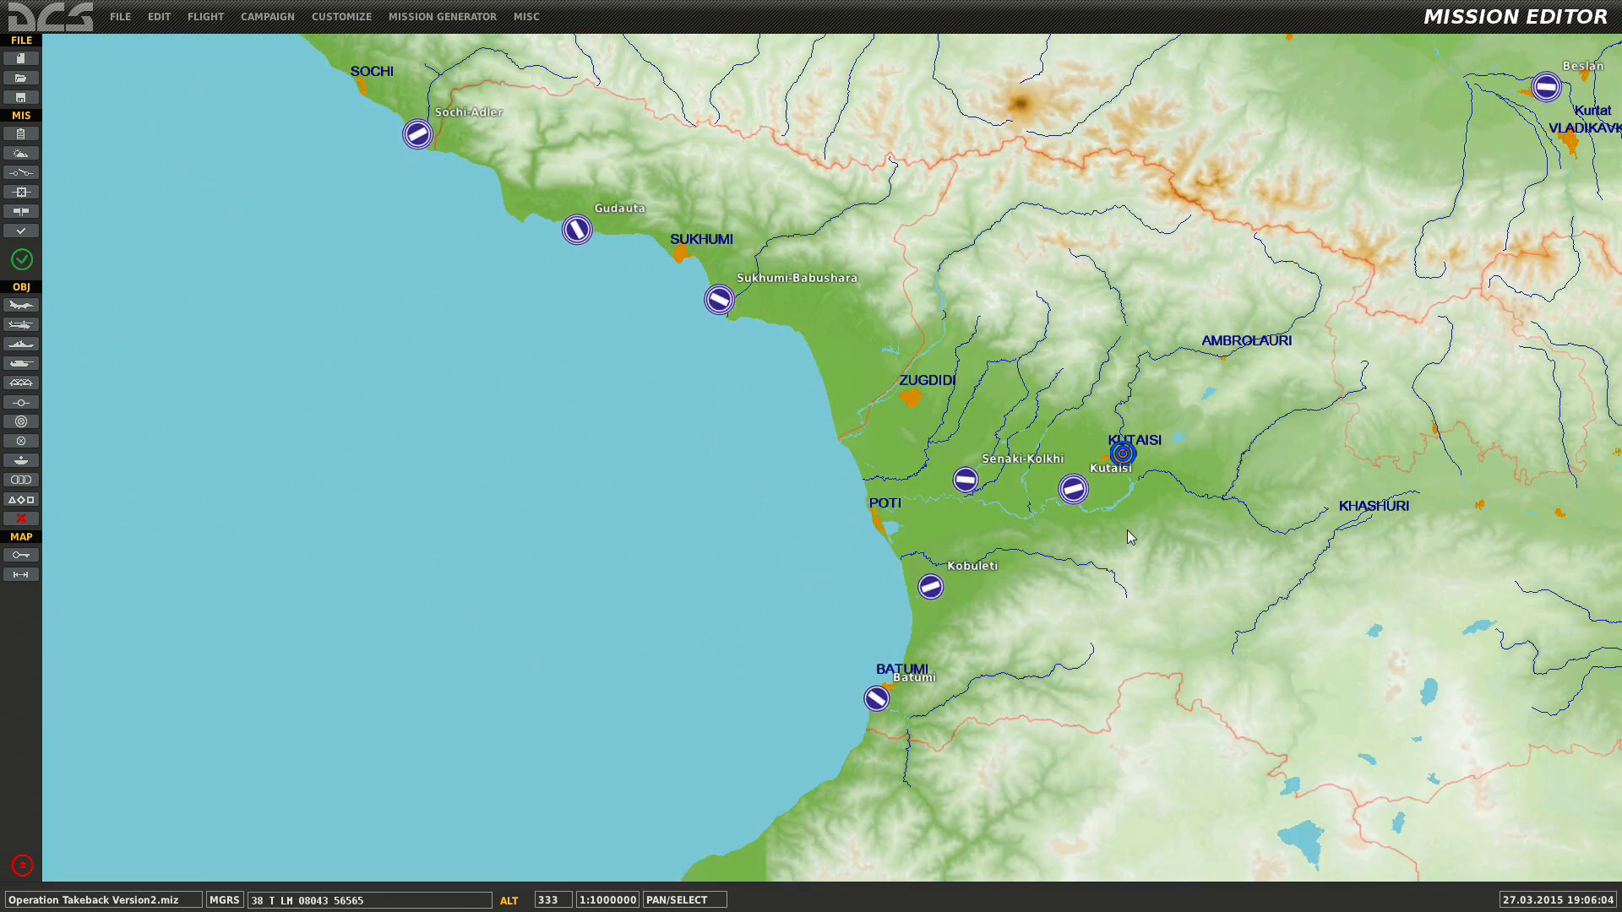
scroll(1245, 521, "down", 1)
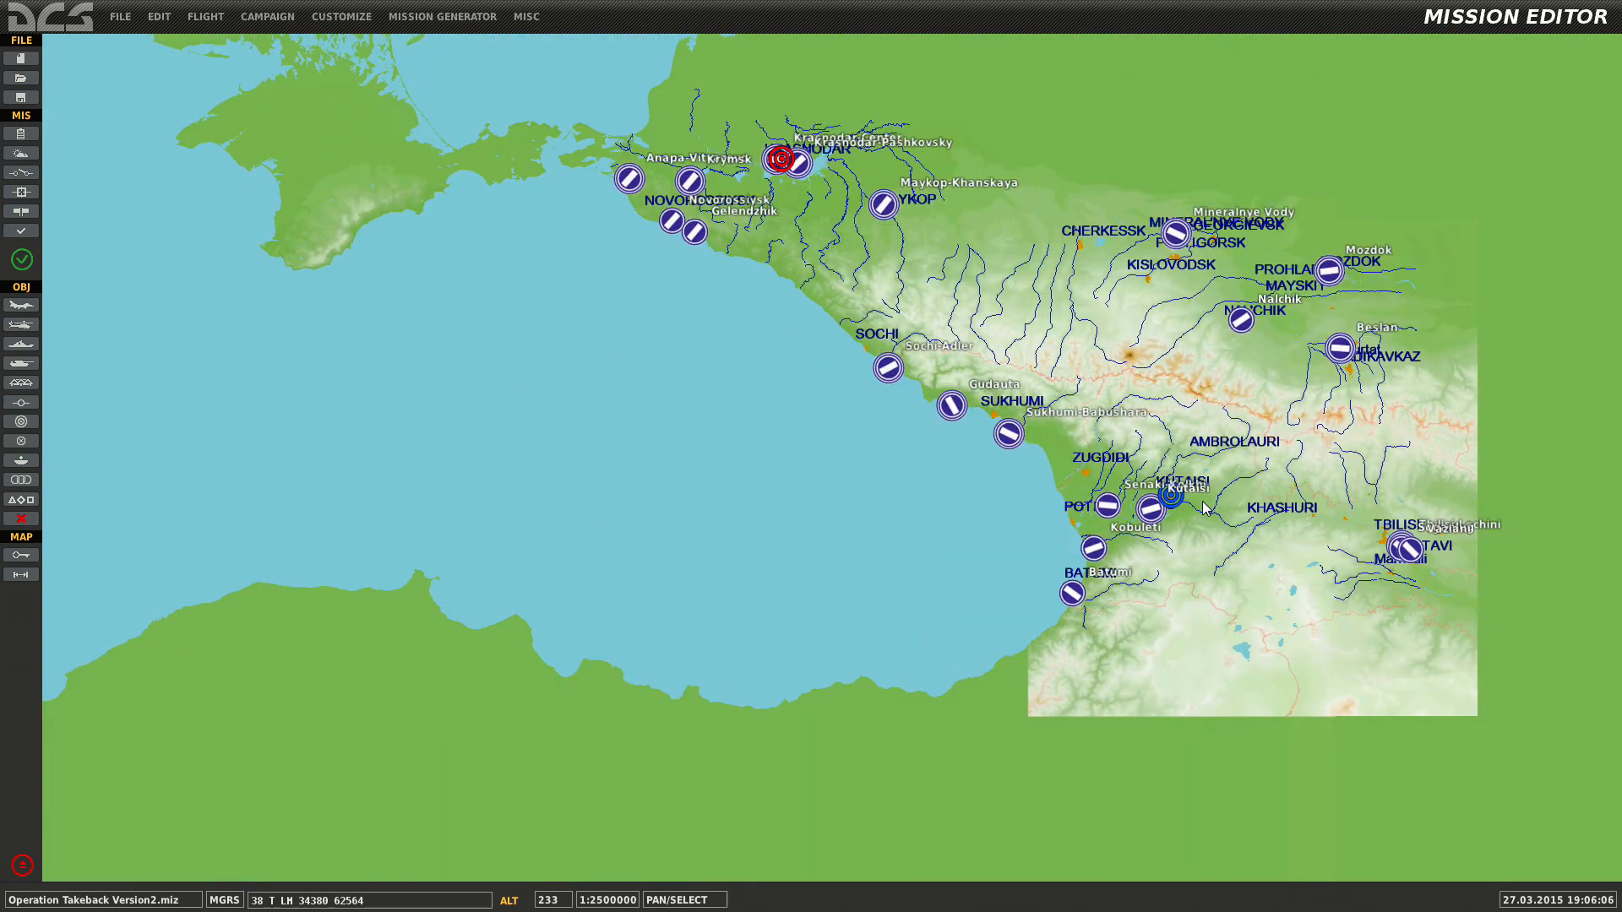
scroll(1206, 508, "up", 1)
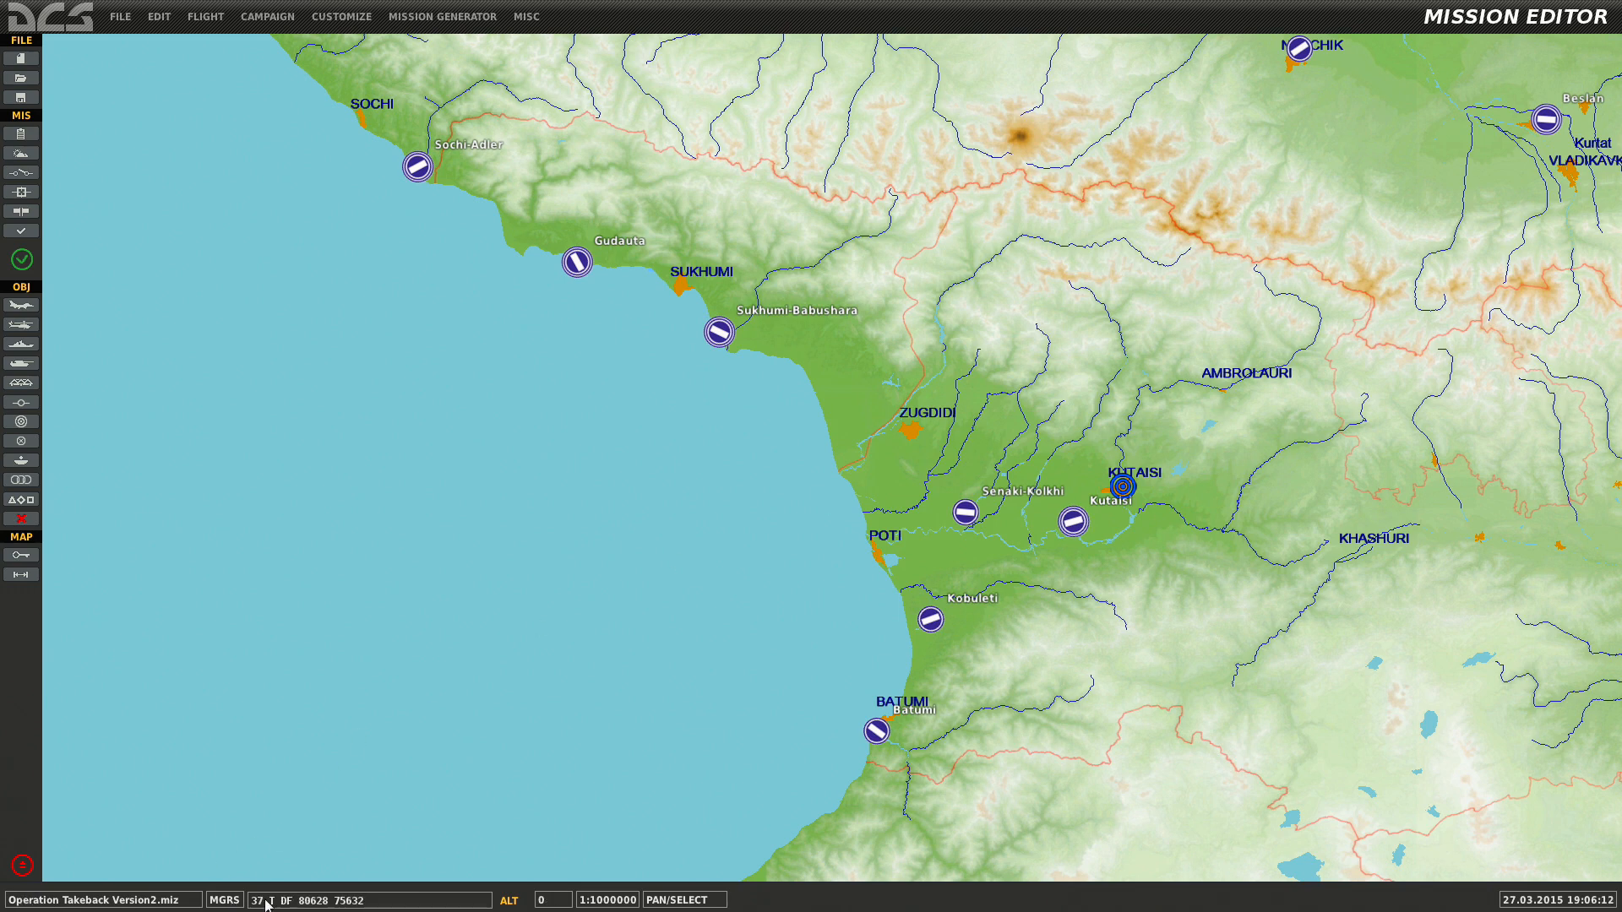
Save the mission as a new version named Operation Takeback Version3.miz.
left_click(120, 16)
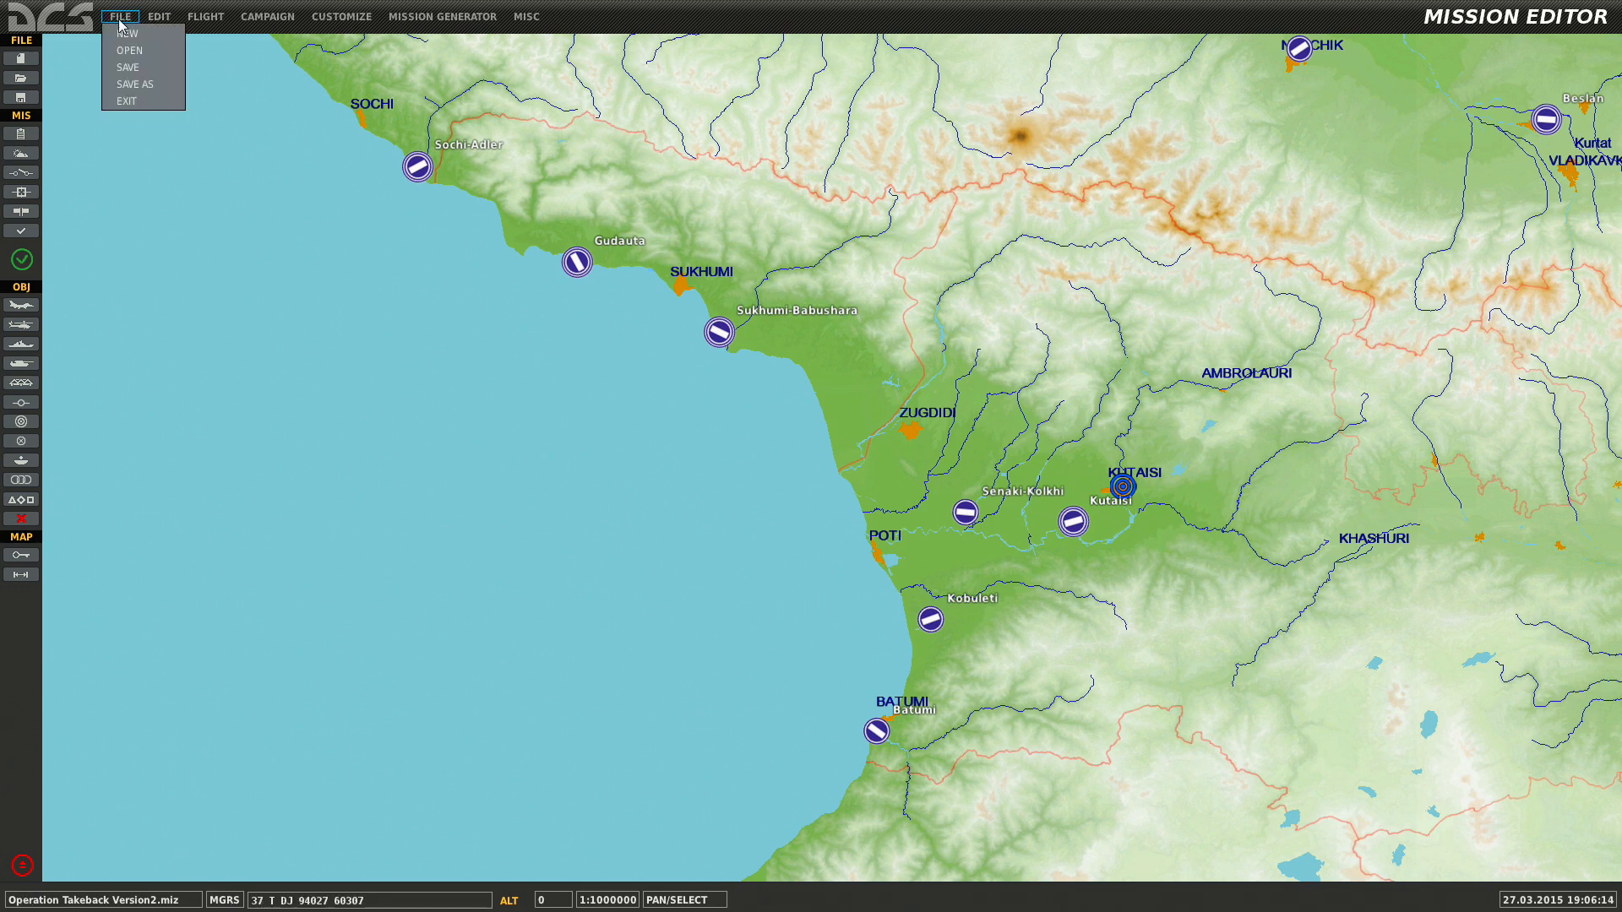
left_click(135, 84)
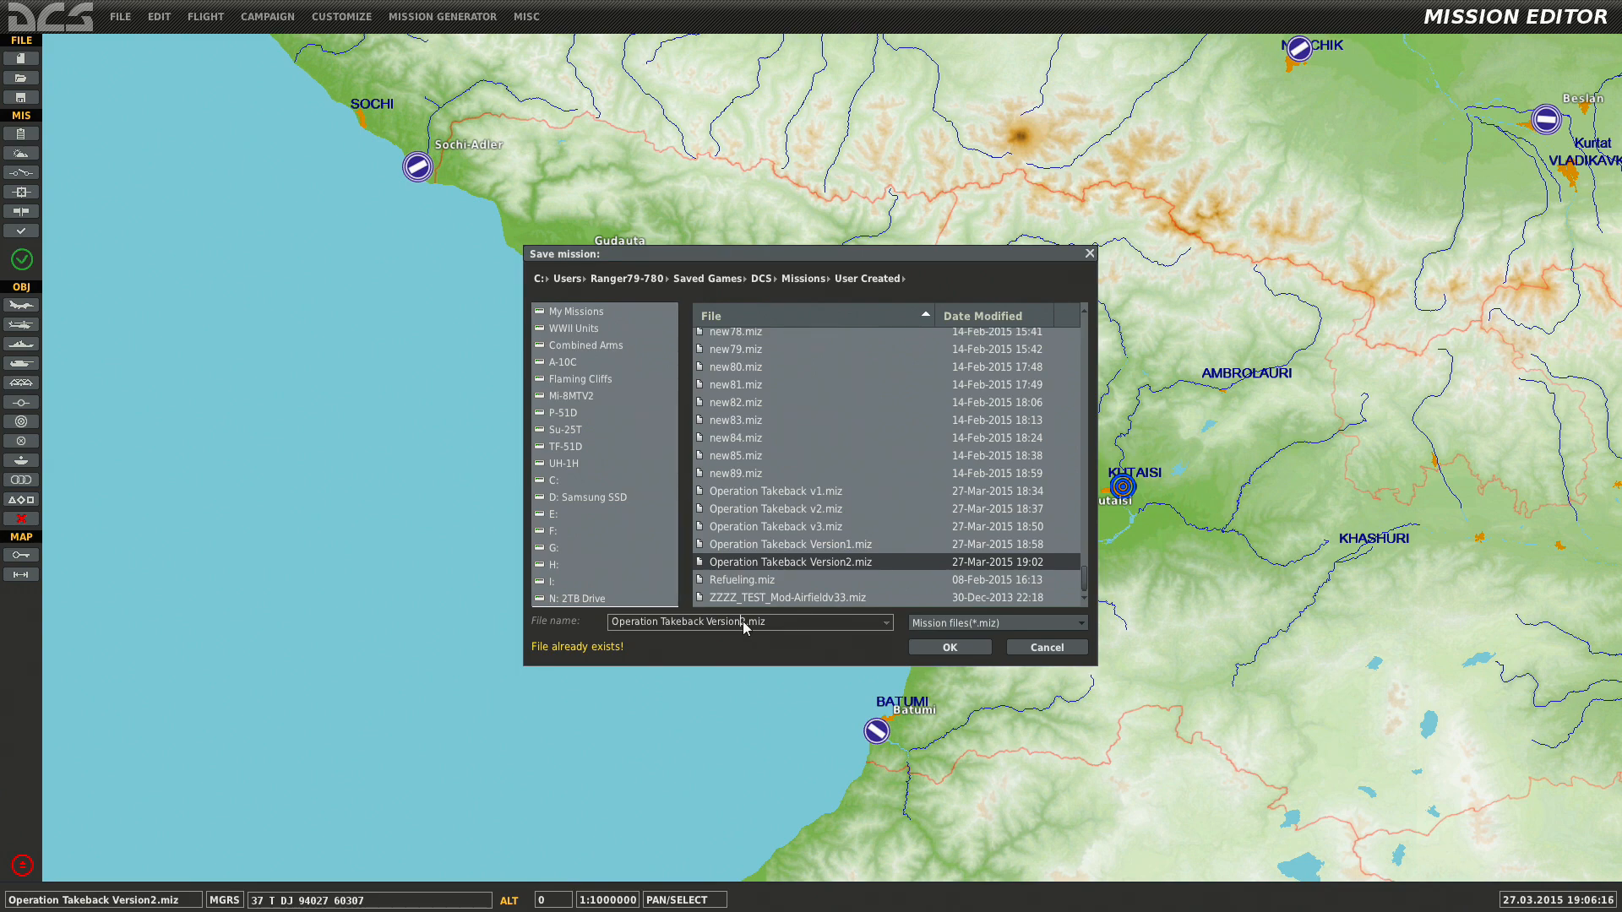
key("BackSpace")
left_click(945, 647)
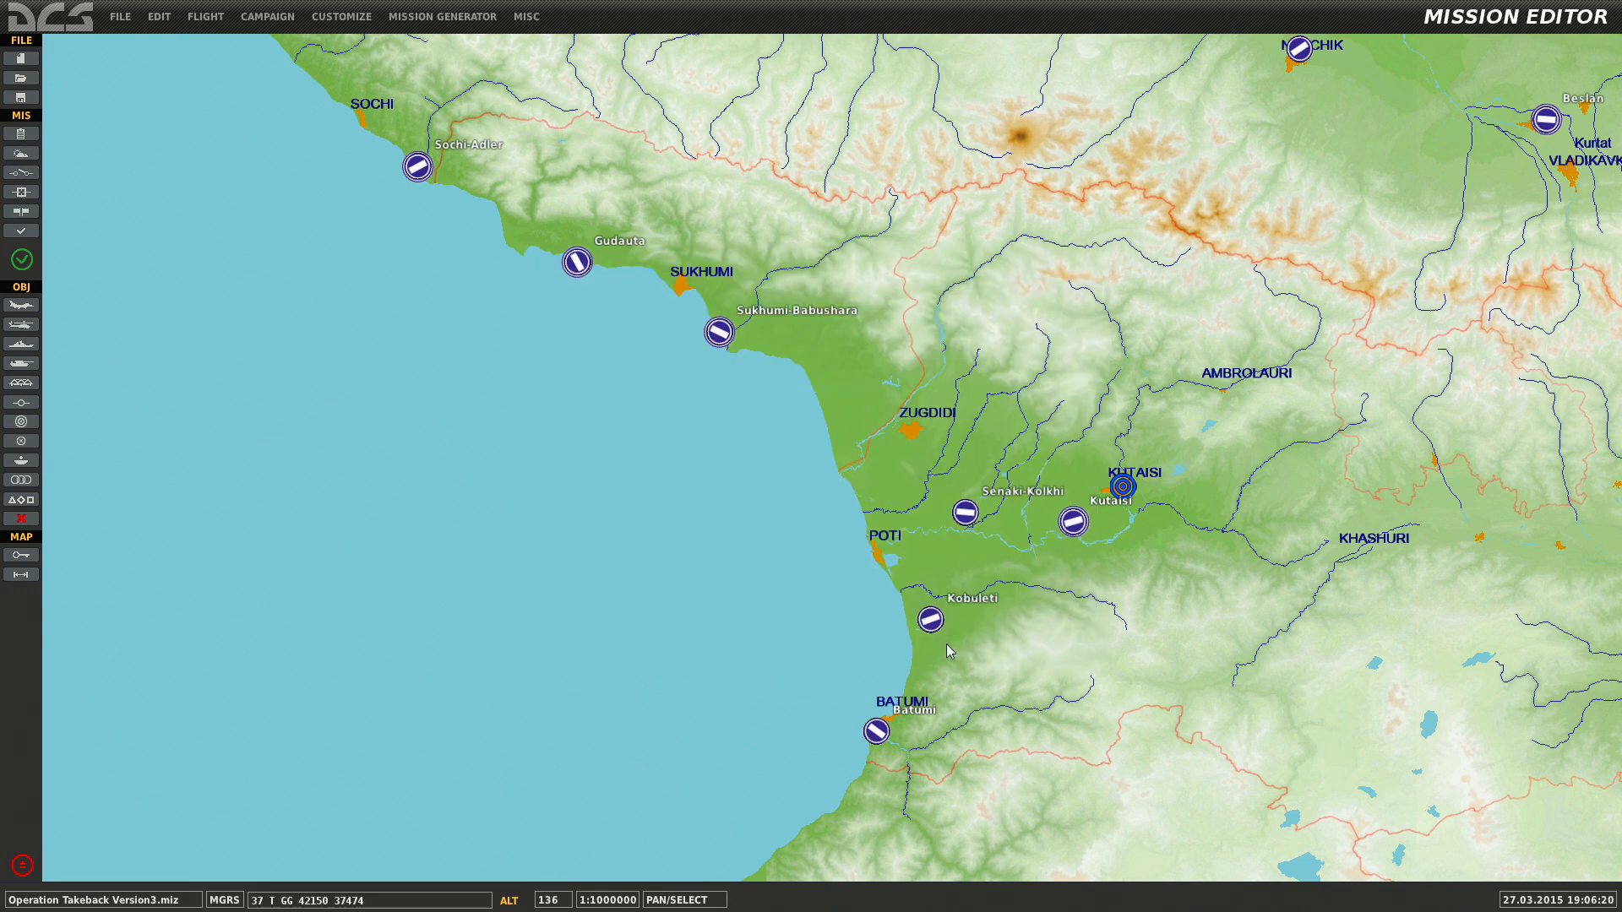
scroll(1010, 430, "down", 1)
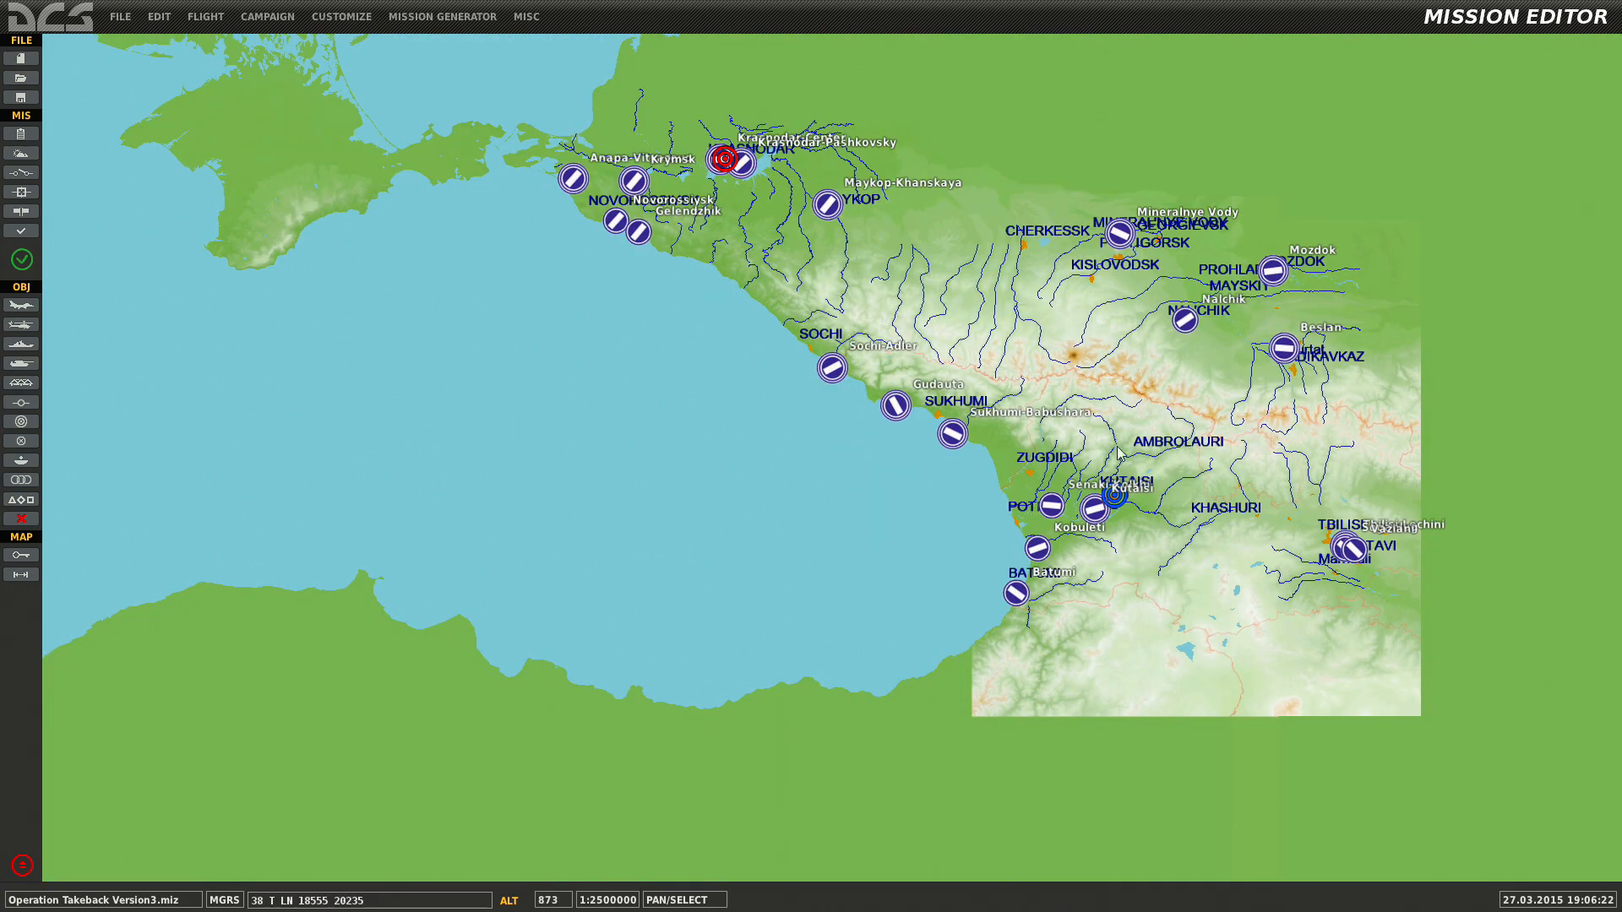
View the mission's triggers, switch to the DCS User Manual in Adobe Acrobat and set its zoom to 125%.
left_click(22, 175)
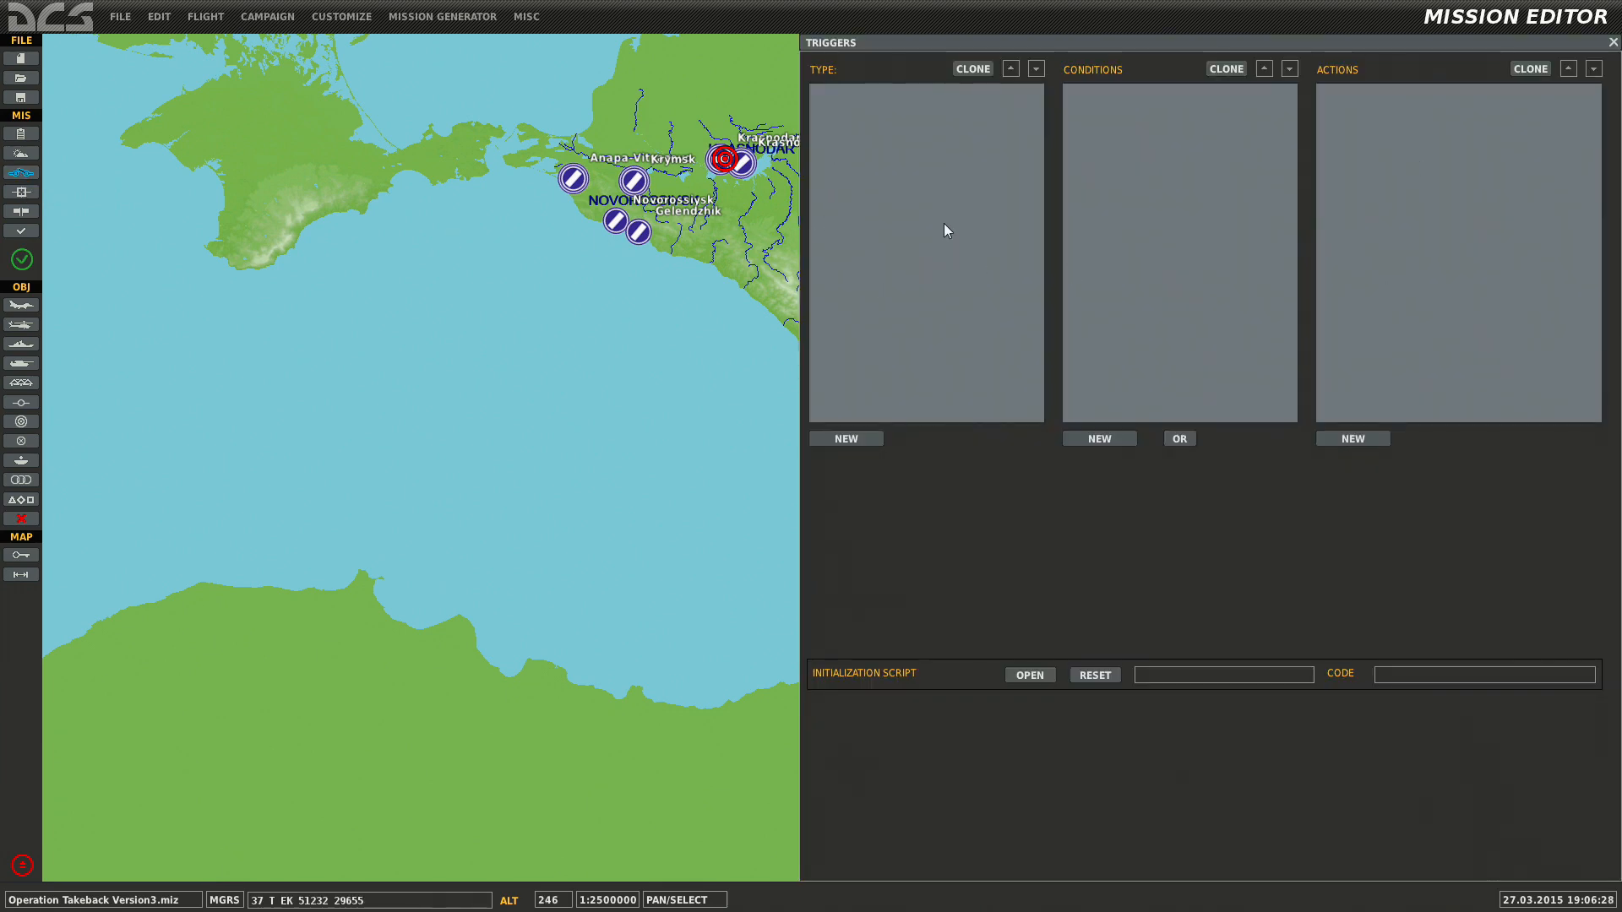
left_click(704, 227)
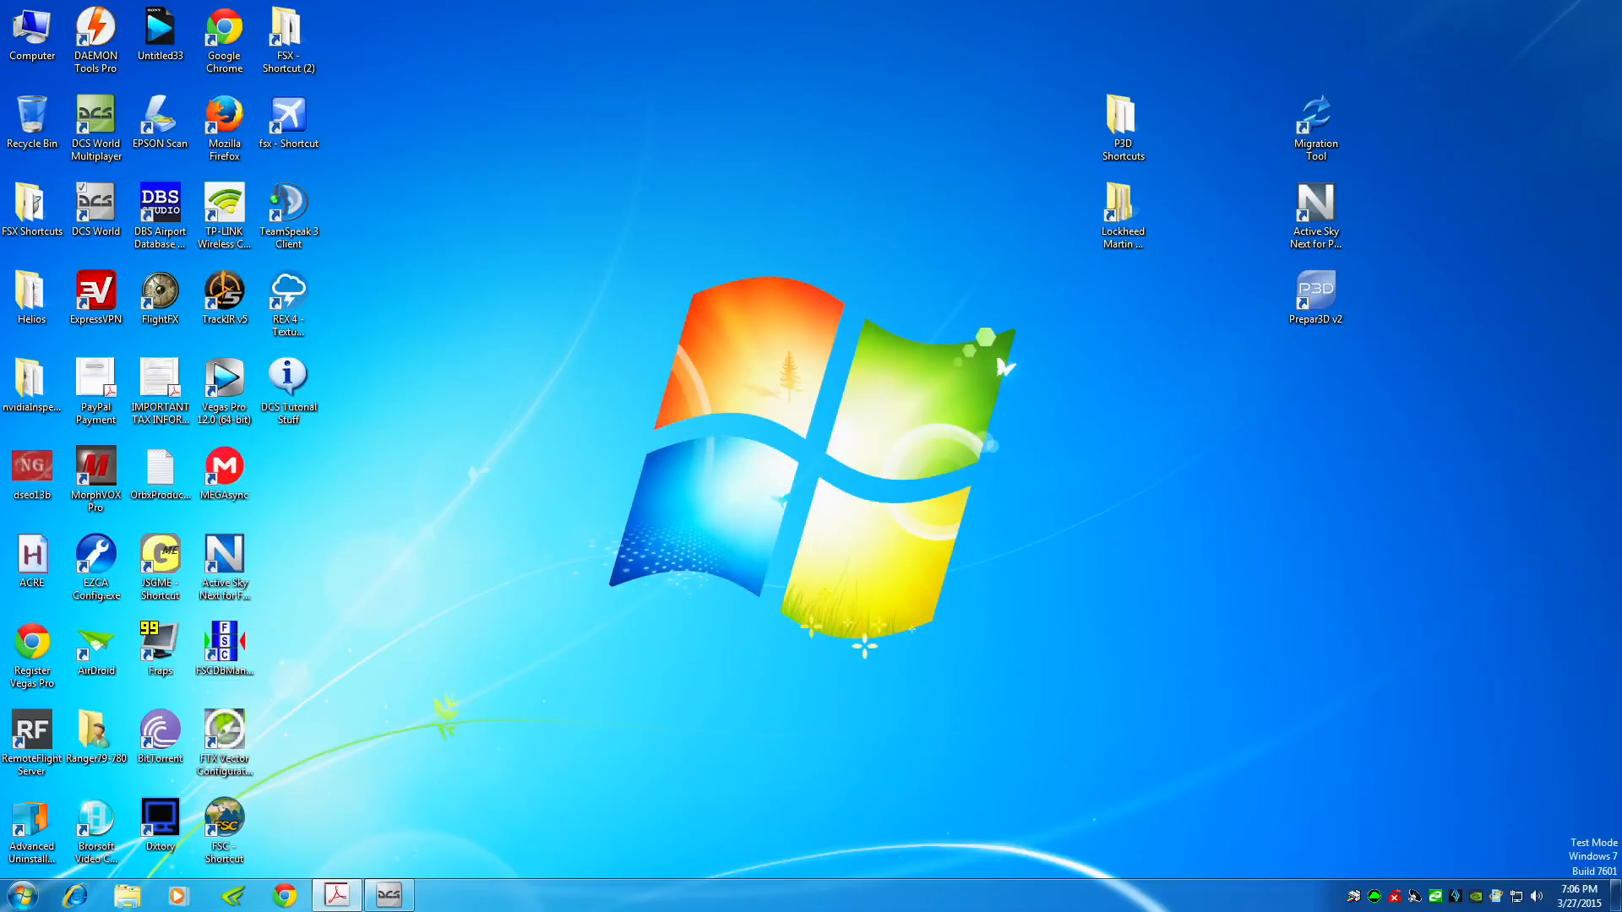
left_click_drag(1621, 118, 565, 66)
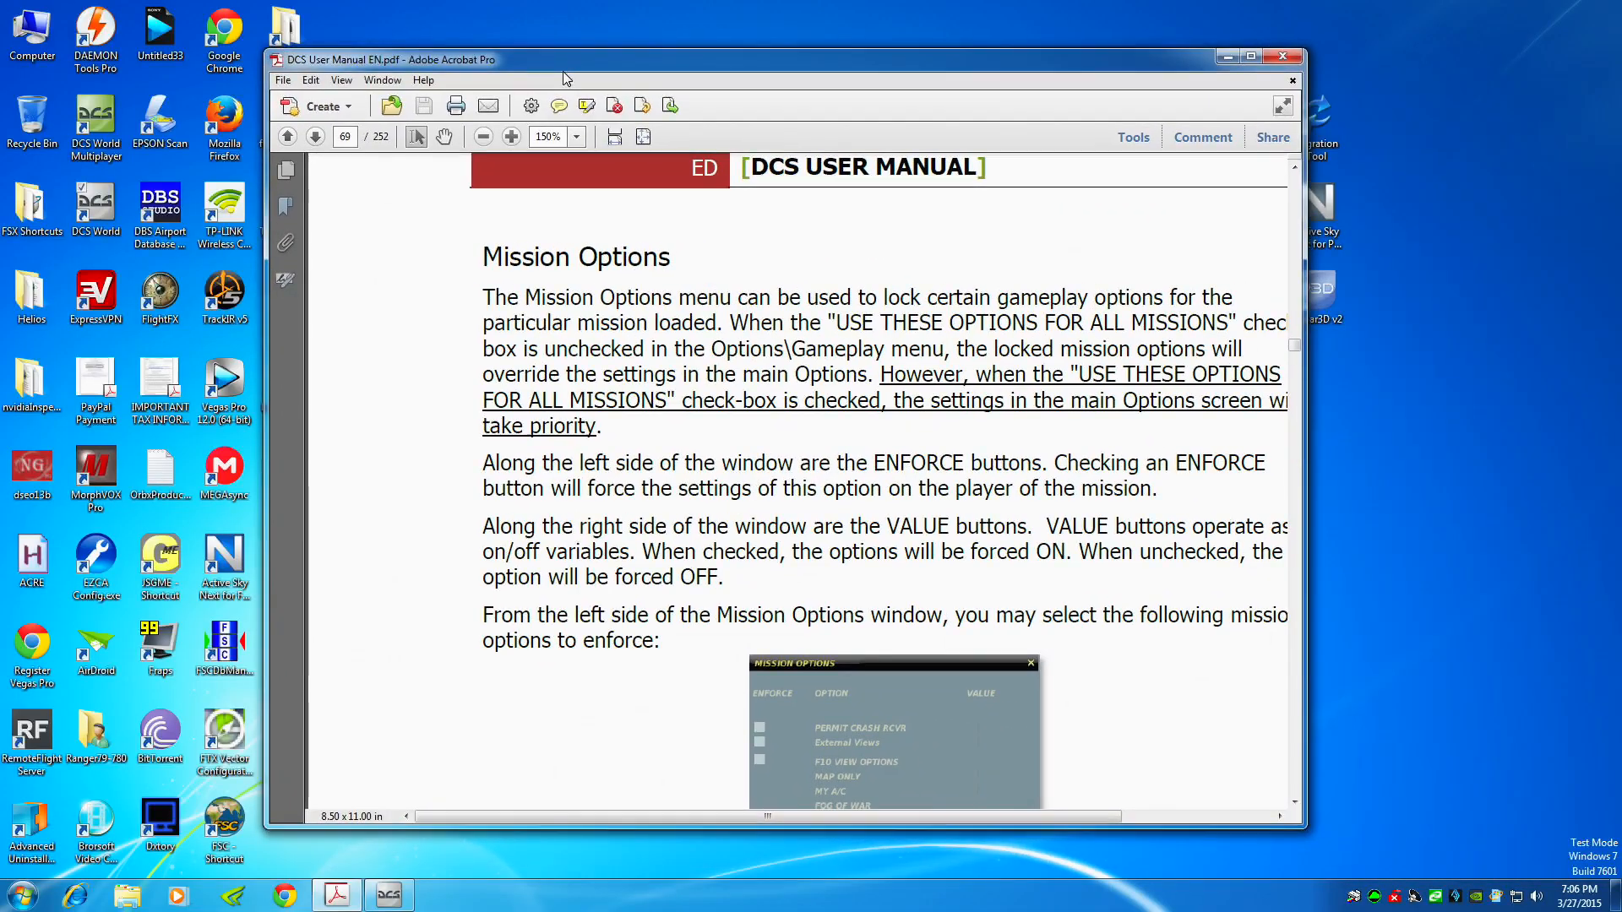
left_click(576, 136)
left_click(607, 262)
scroll(794, 473, "down", 4)
scroll(695, 380, "down", 10)
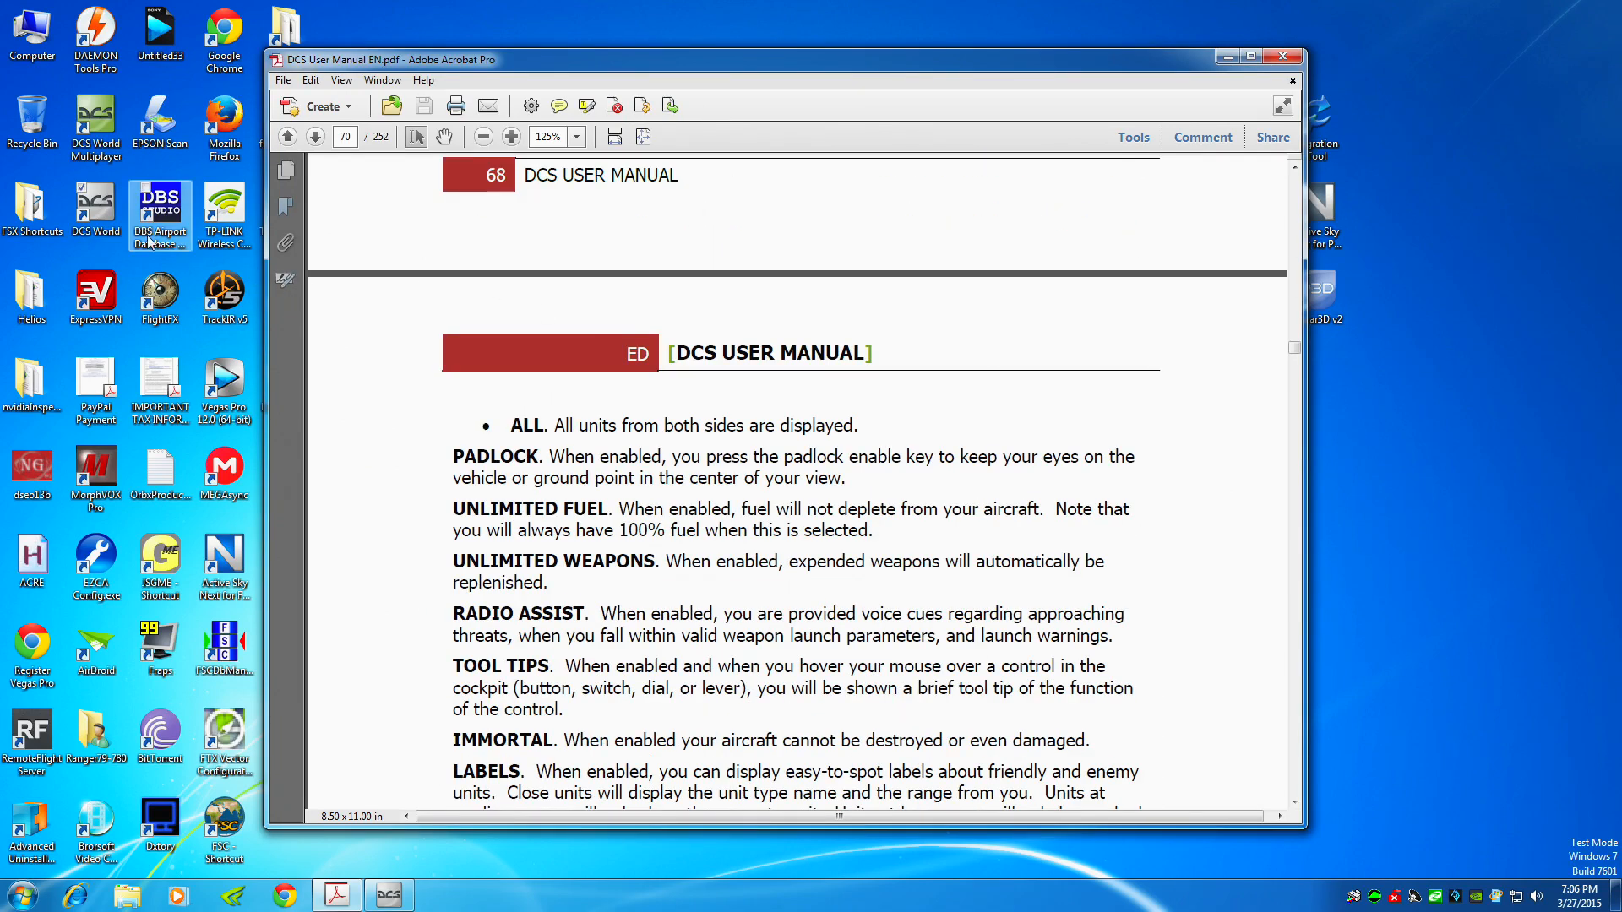
Locate the user manual in the Doc folder of the DCS World installation, starting from the desktop shortcut, and close the folder.
right_click(113, 211)
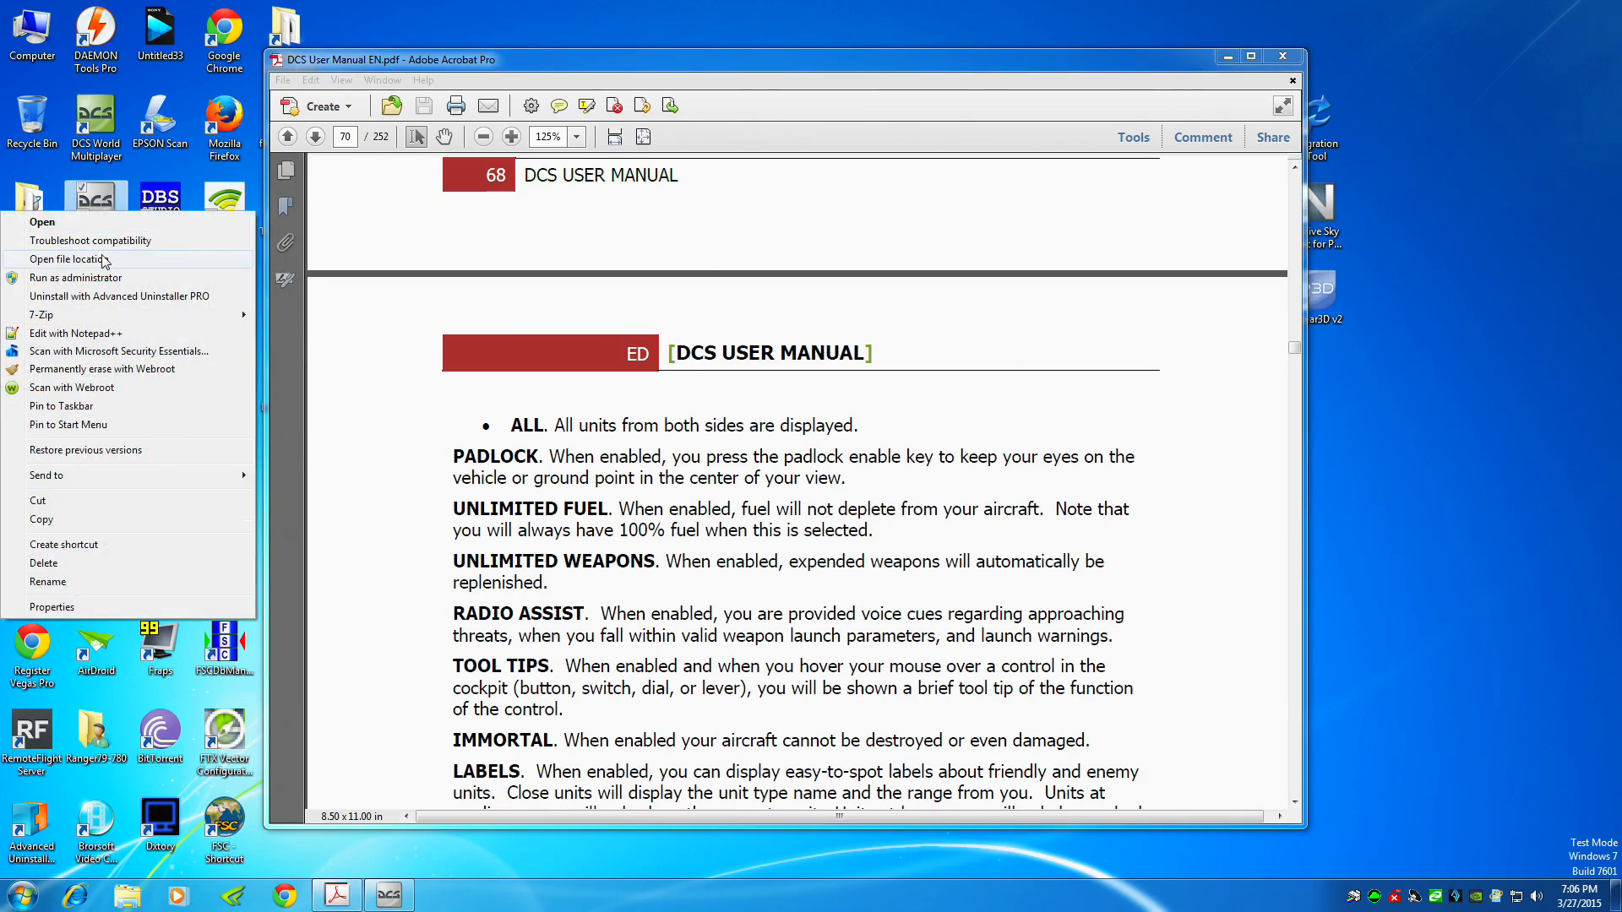
left_click(67, 259)
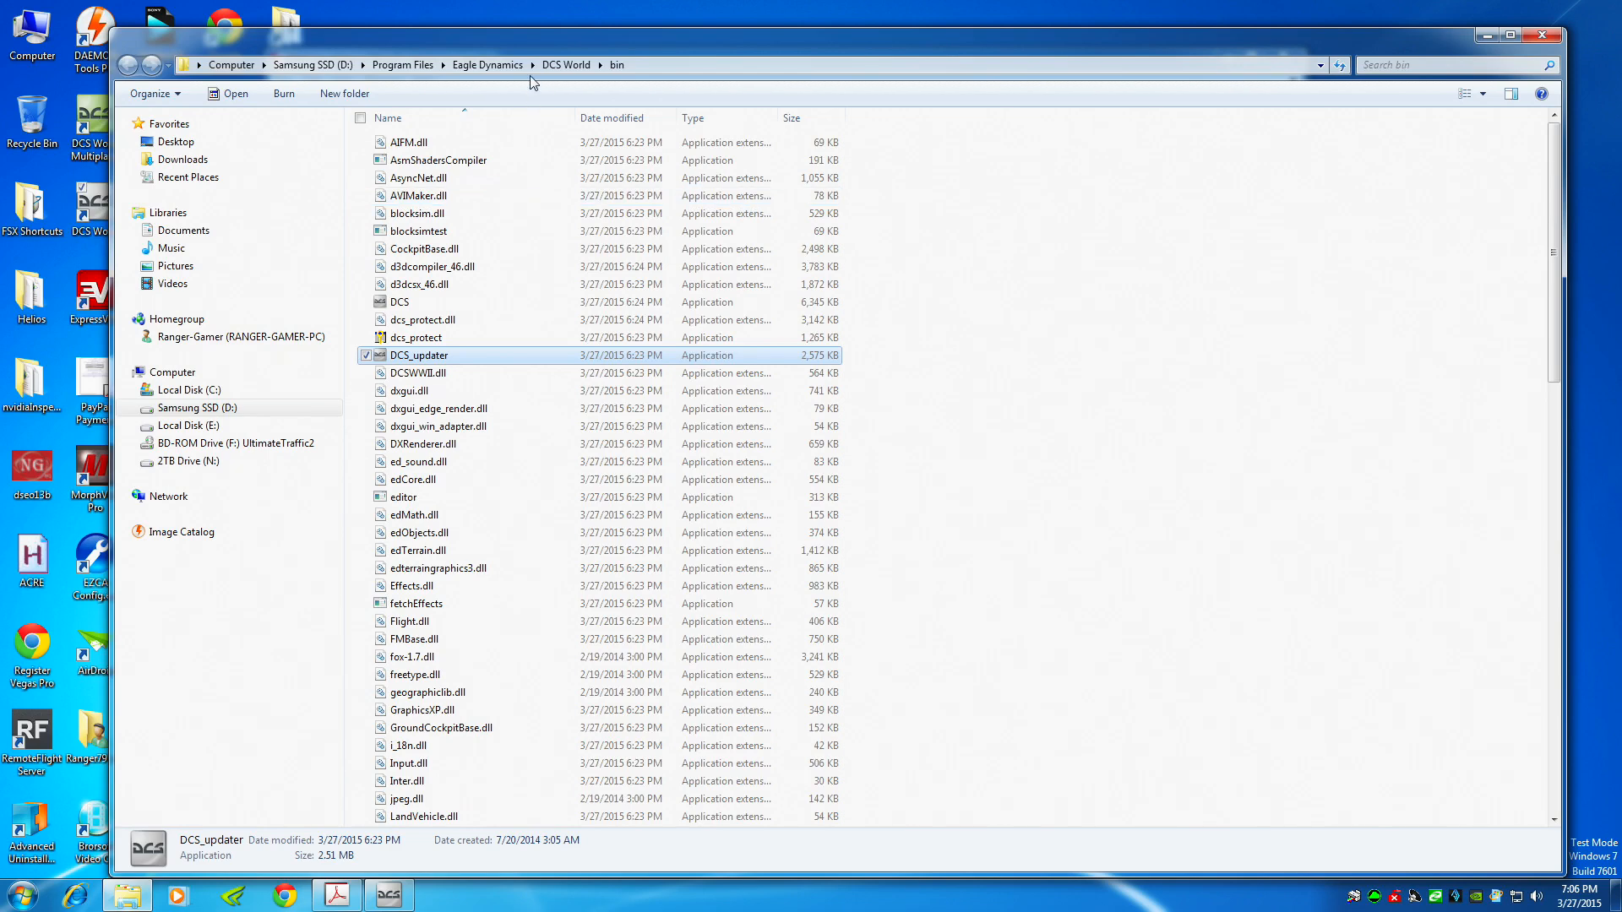
left_click(564, 67)
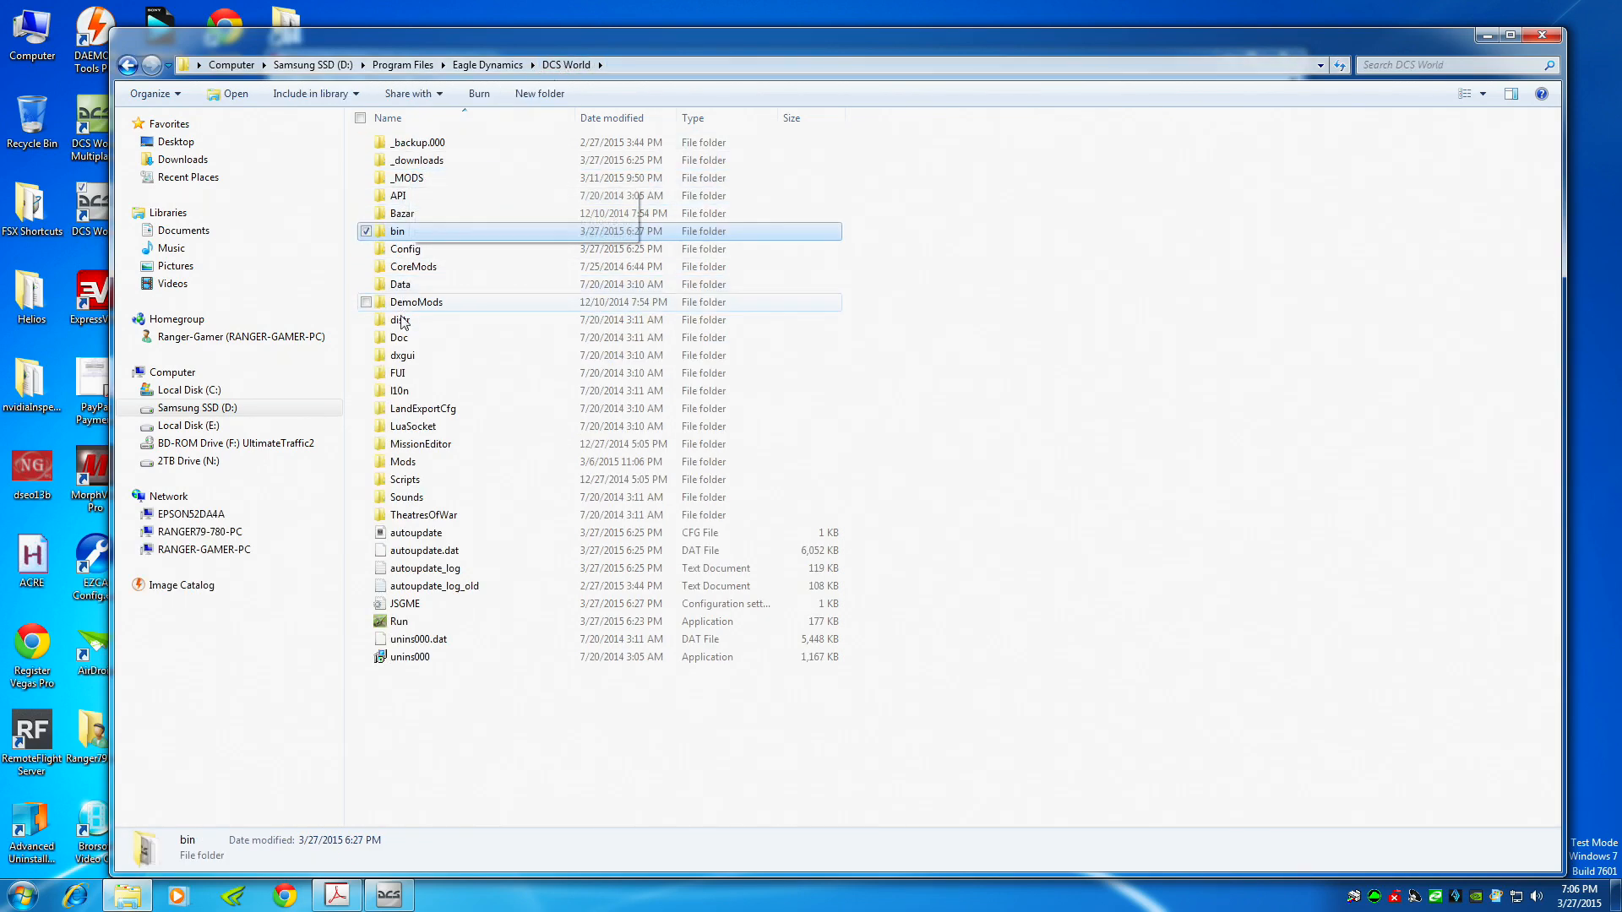
left_click(400, 340)
double_click(401, 339)
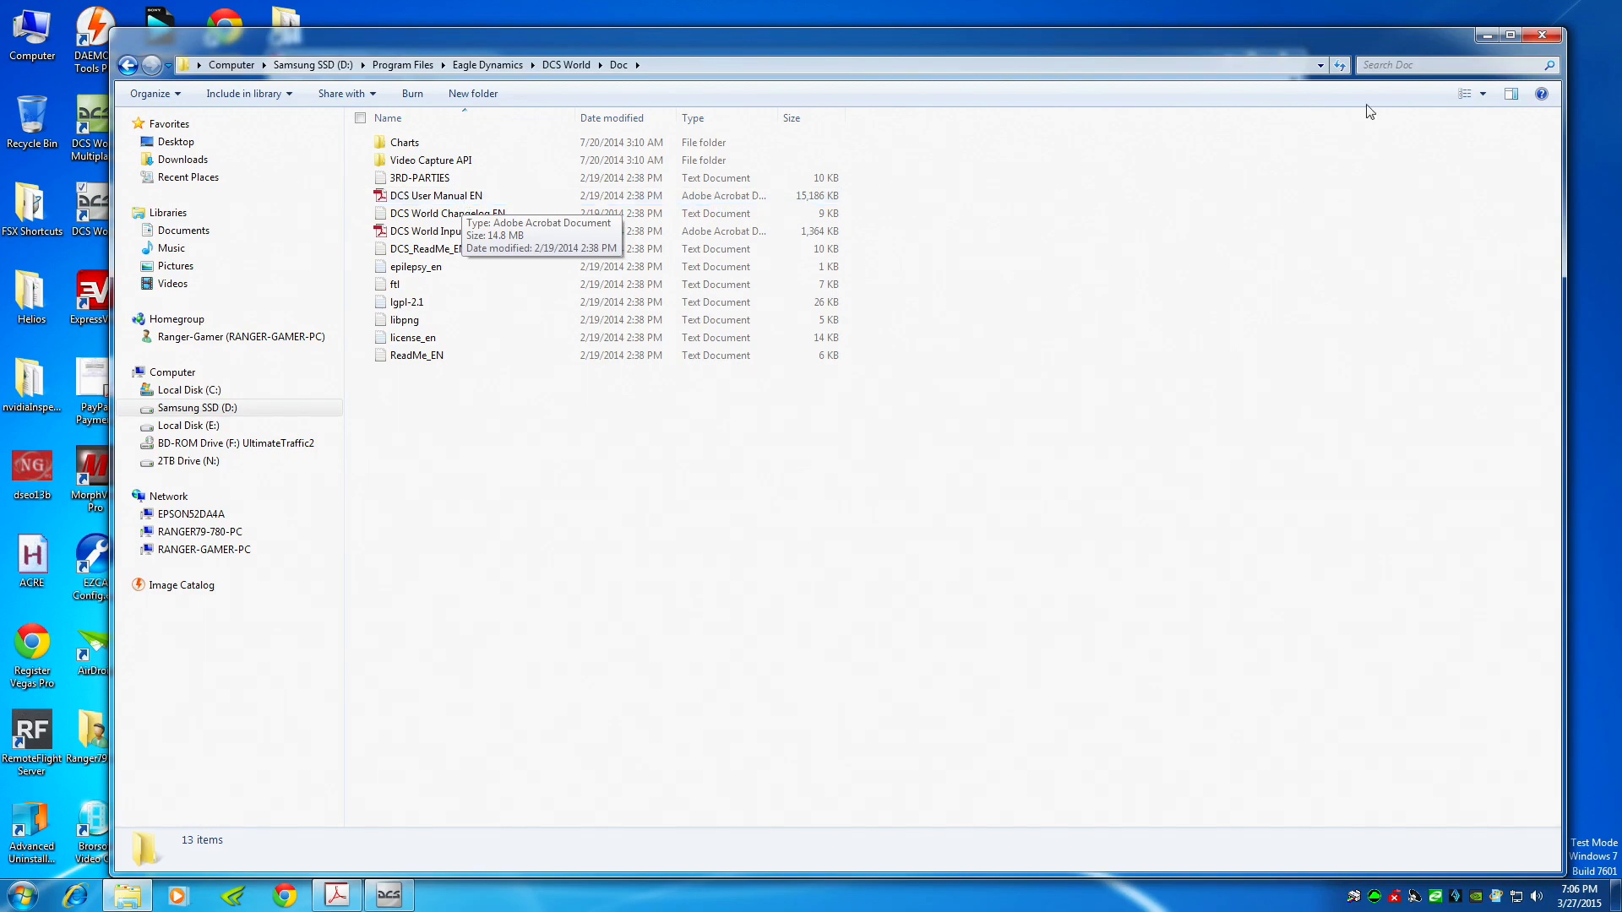
left_click(1541, 35)
Look through the DCS User Manual's pages on mission options, briefing and weather settings.
scroll(898, 333, "down", 10)
scroll(638, 455, "down", 20)
scroll(638, 394, "down", 20)
scroll(646, 397, "up", 6)
scroll(646, 397, "up", 4)
scroll(642, 395, "down", 20)
scroll(635, 390, "down", 20)
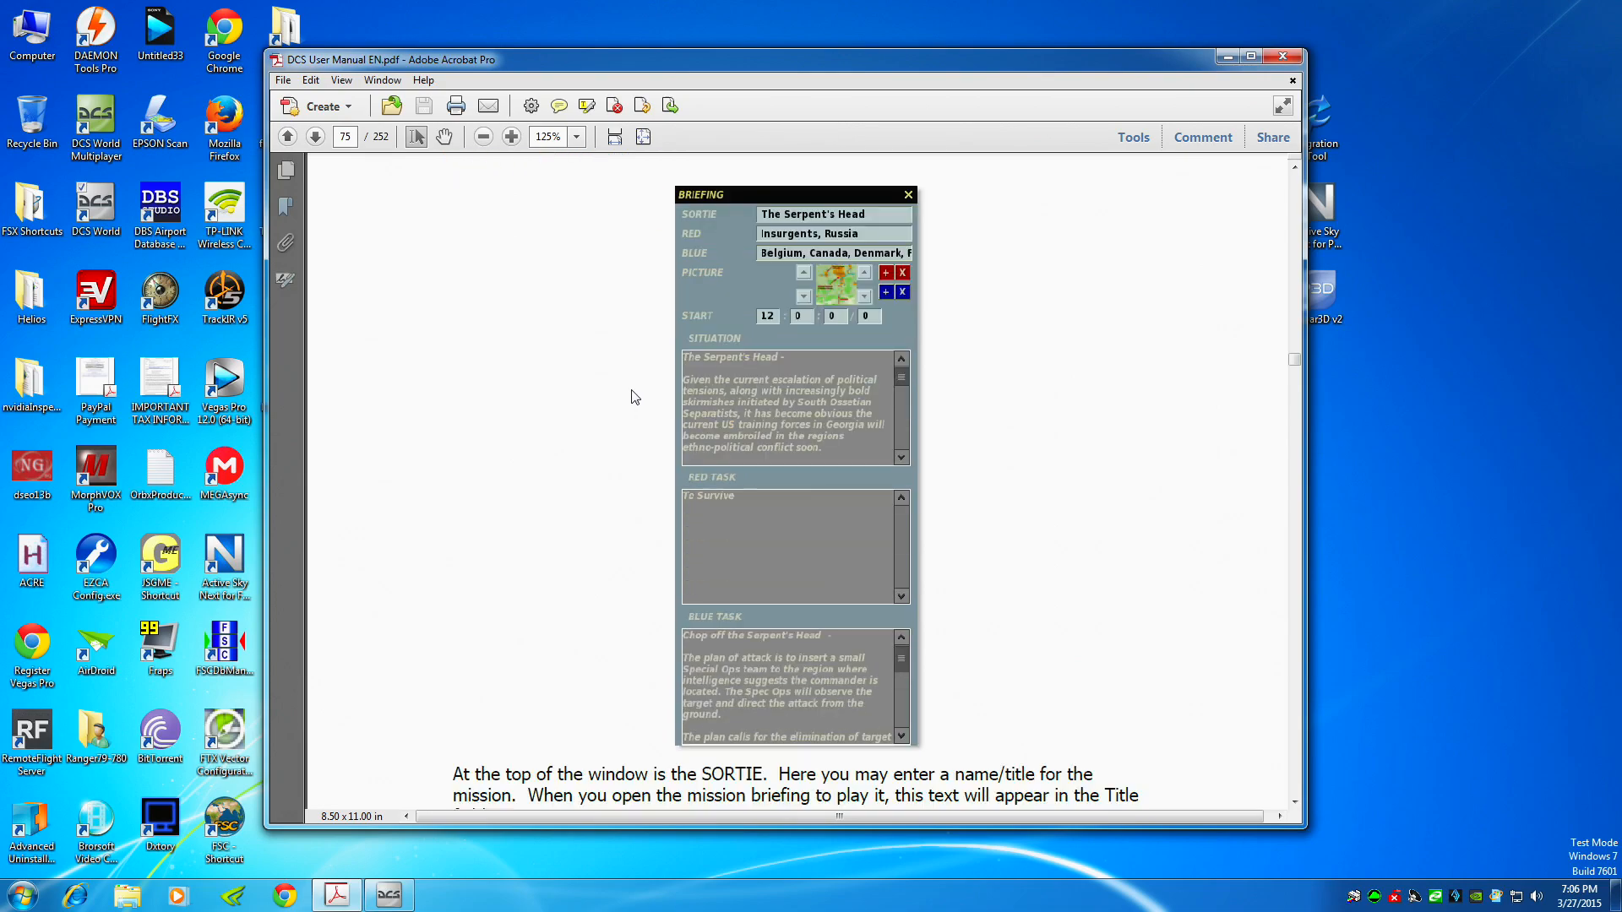
scroll(632, 391, "down", 15)
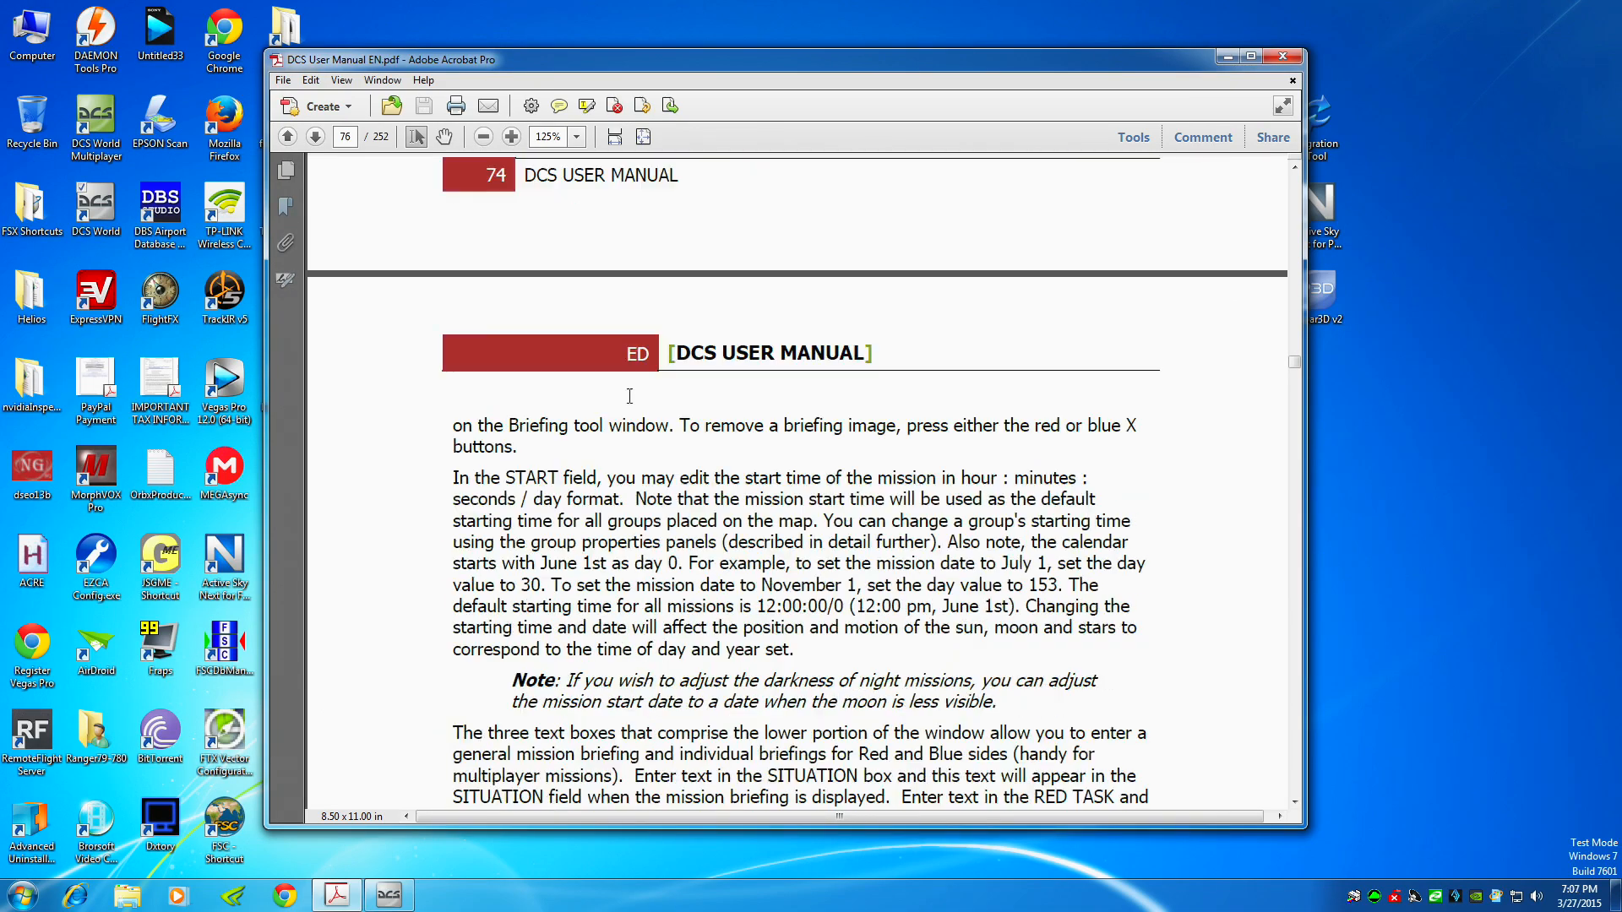
scroll(630, 395, "down", 20)
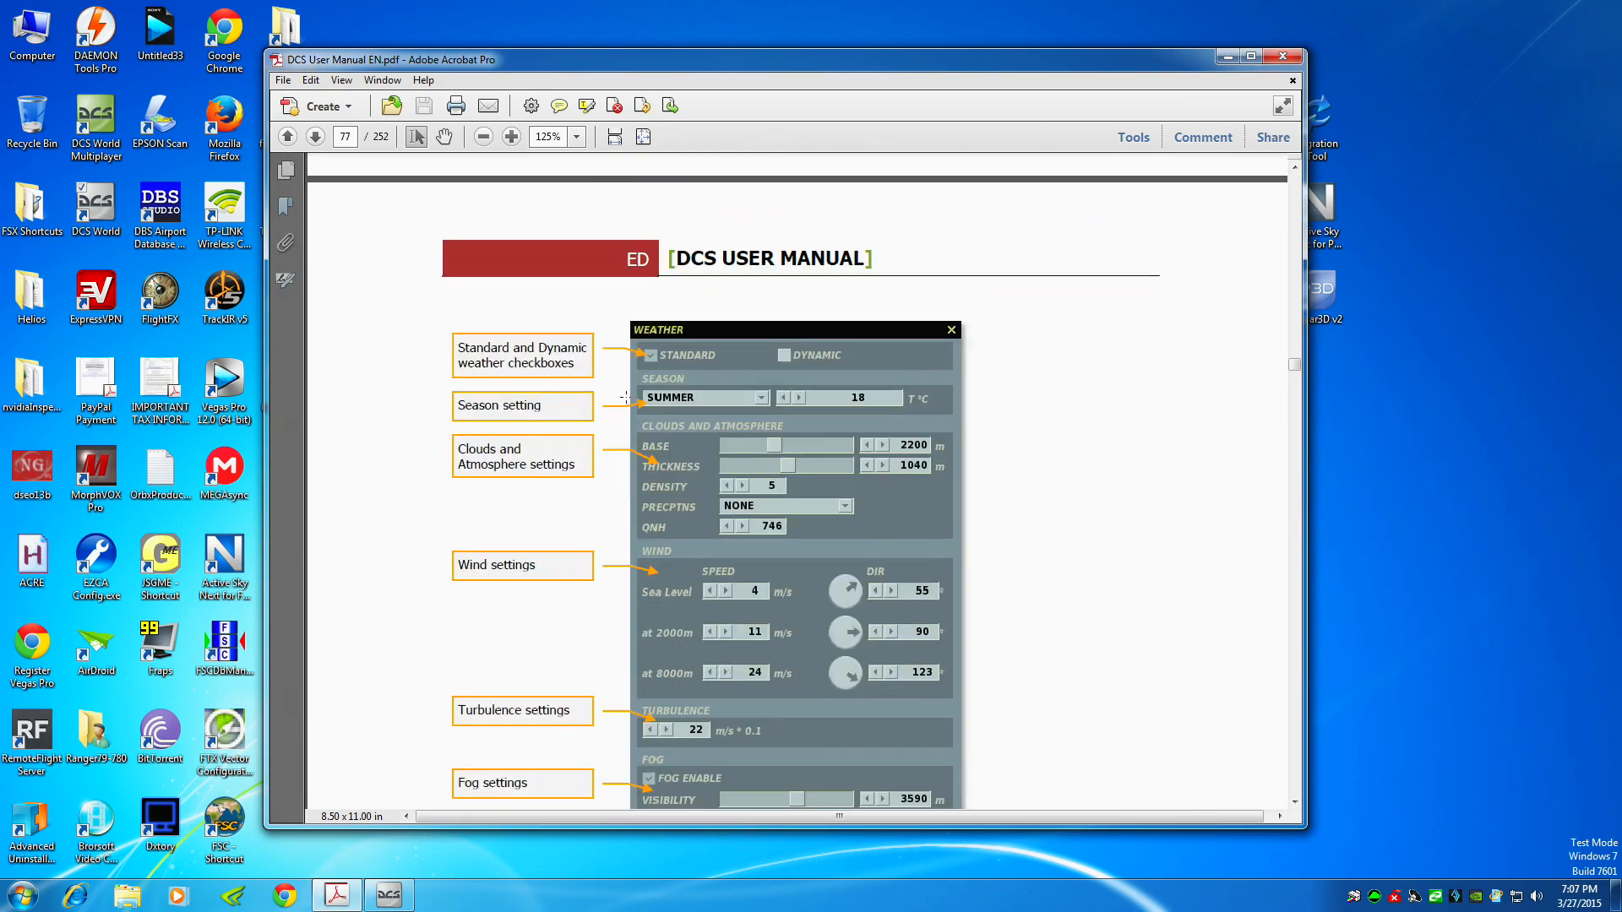
scroll(628, 392, "down", 10)
Look through the manual's pages on trigger types, events and conditions, and return to the start of the Set Triggers section.
left_click_drag(1294, 369, 1295, 388)
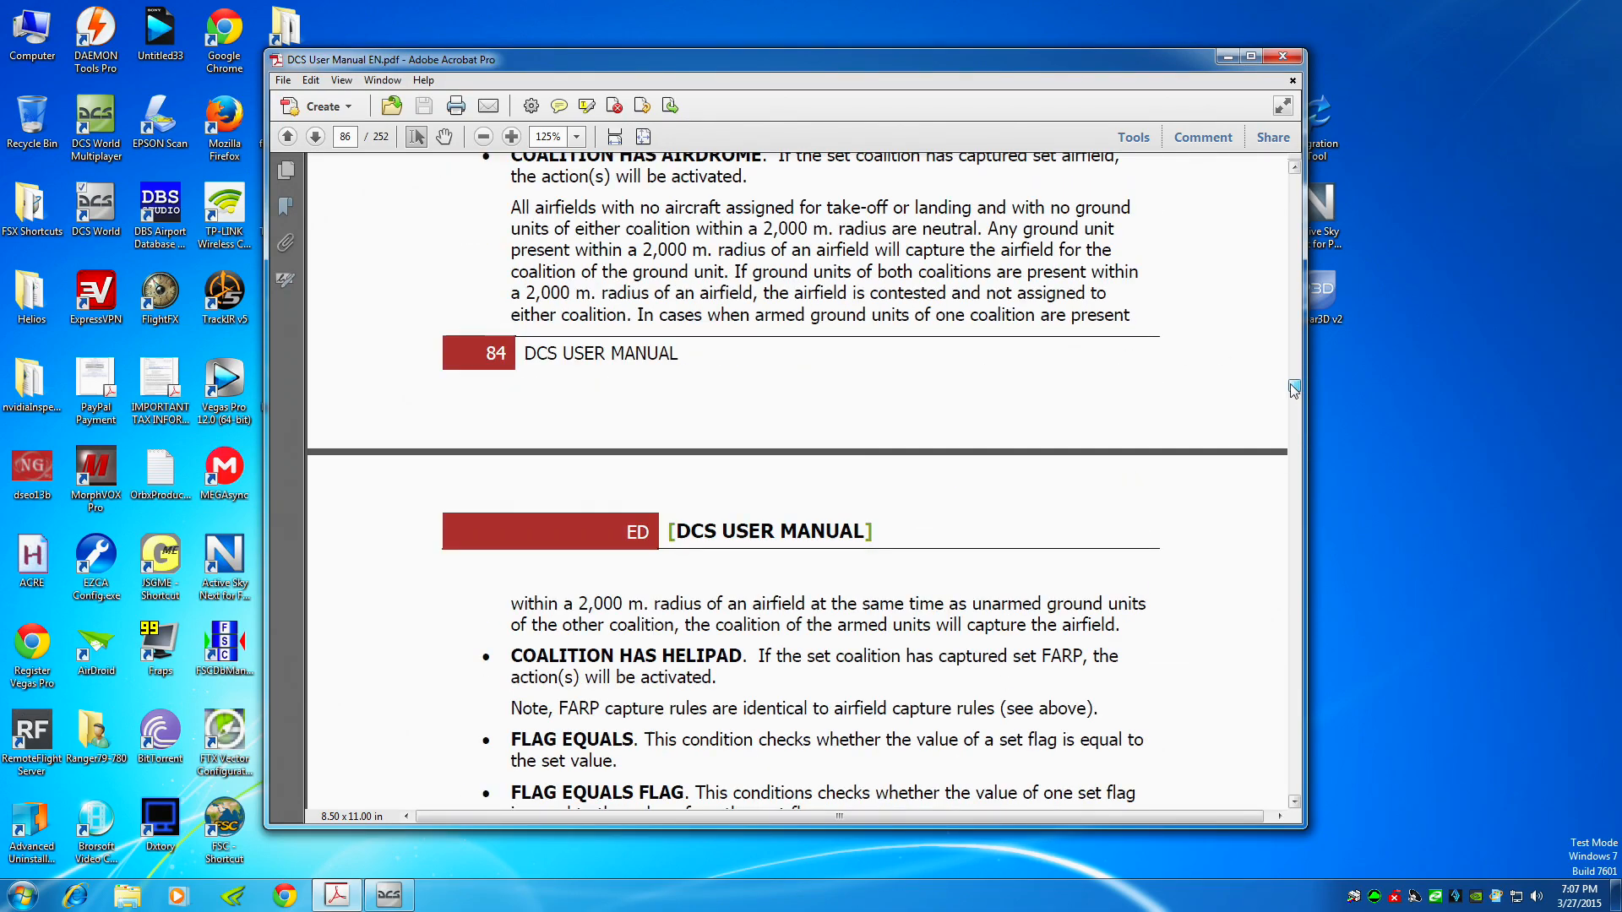
scroll(771, 369, "down", 8)
scroll(761, 366, "up", 20)
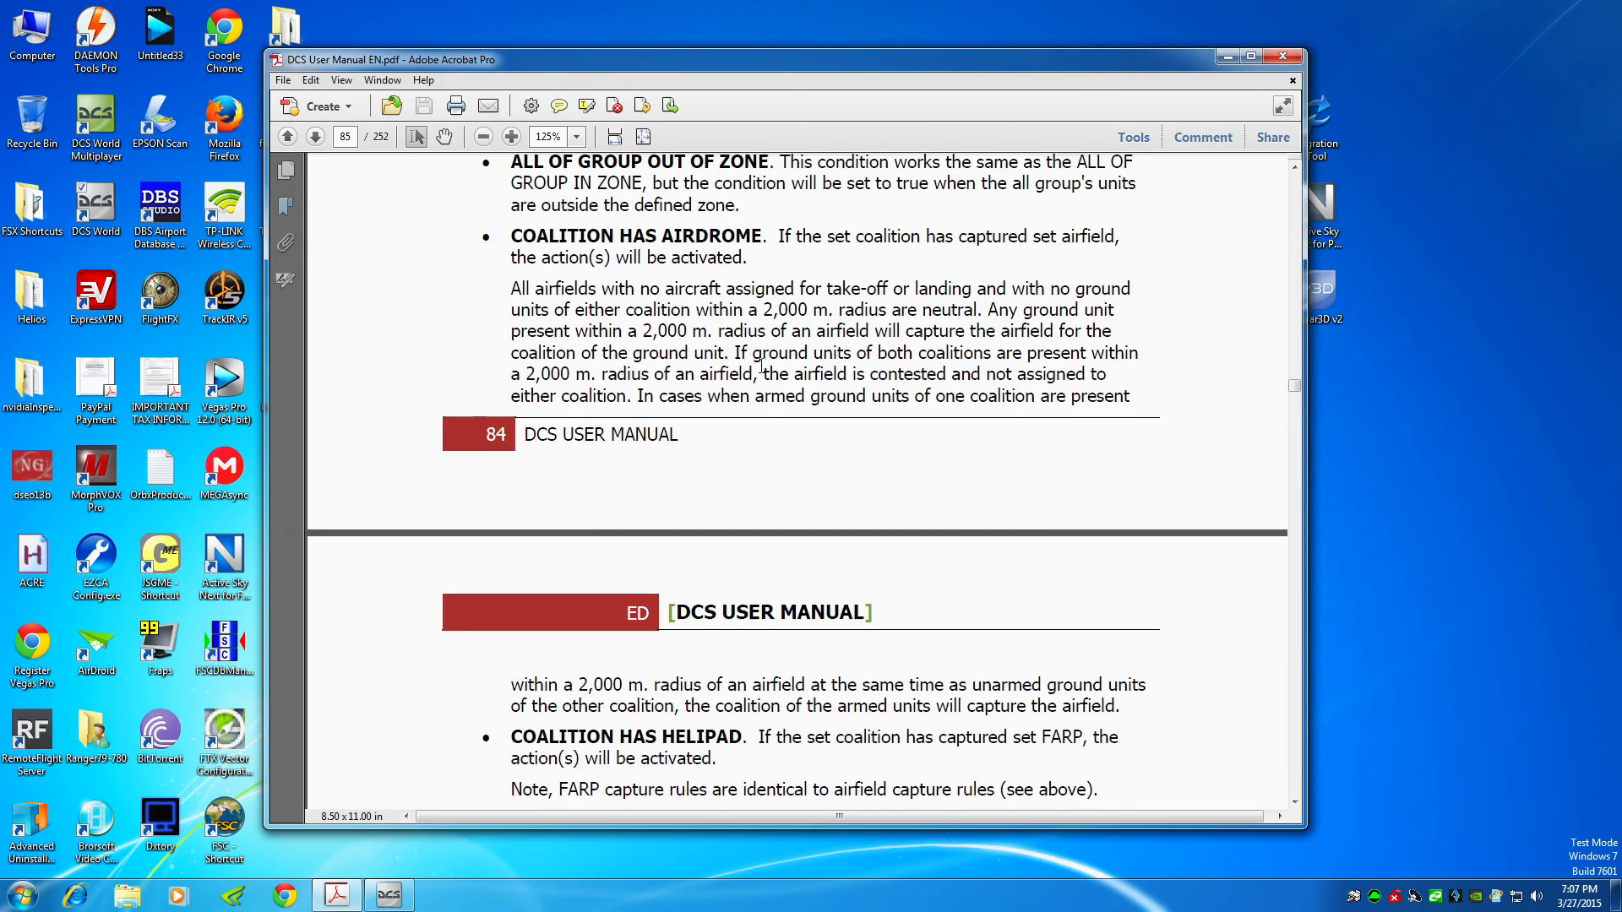
scroll(761, 364, "up", 20)
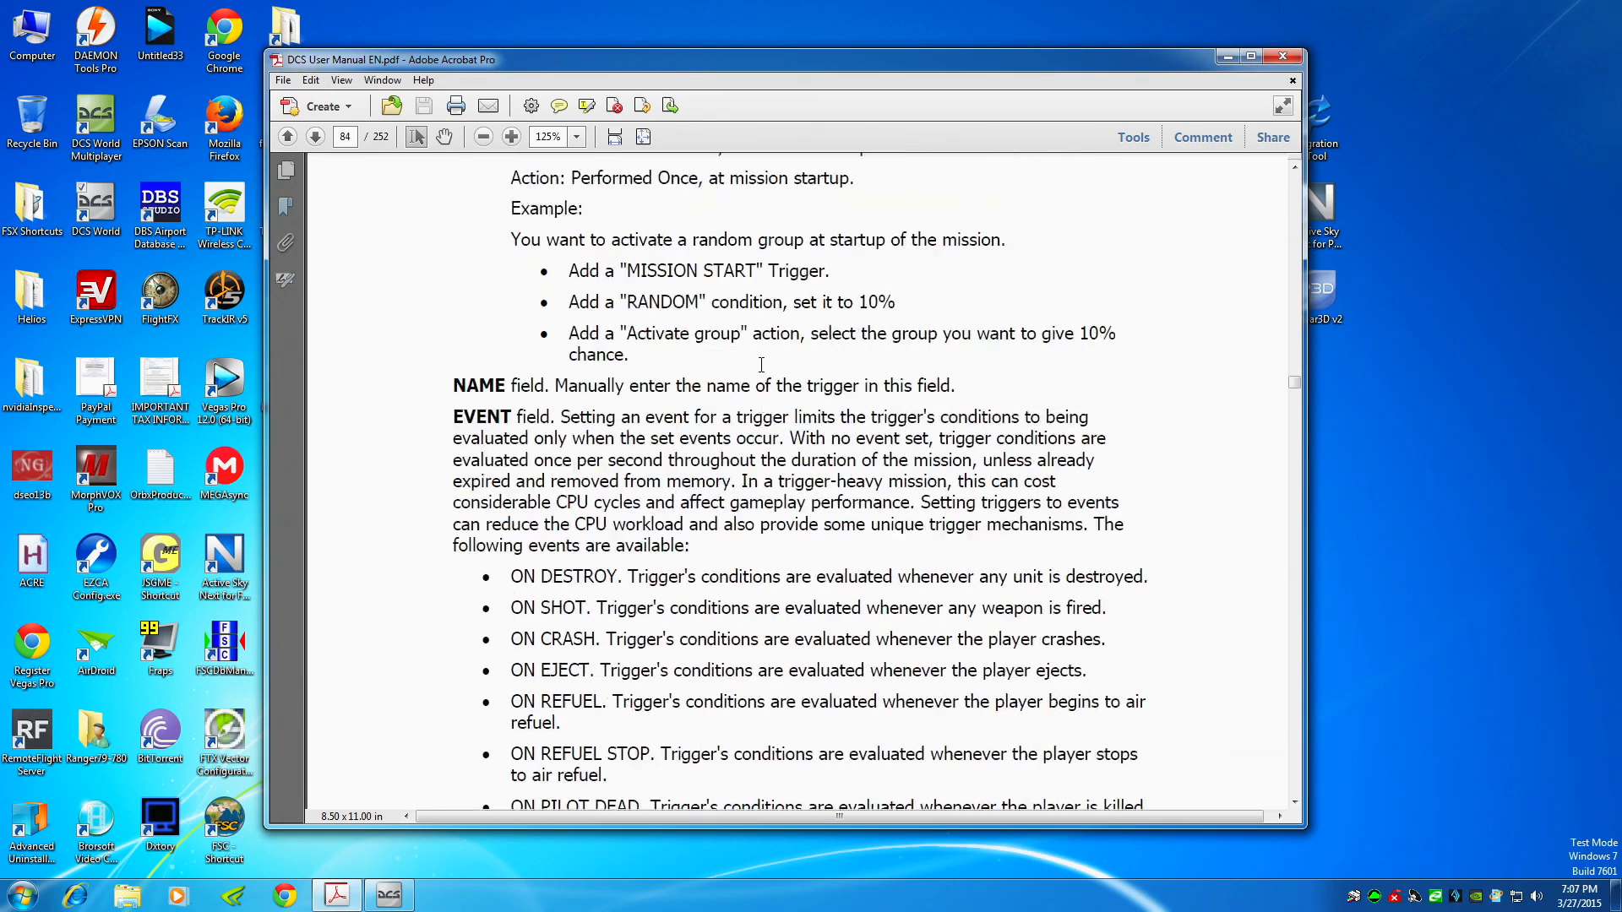
scroll(740, 393, "up", 20)
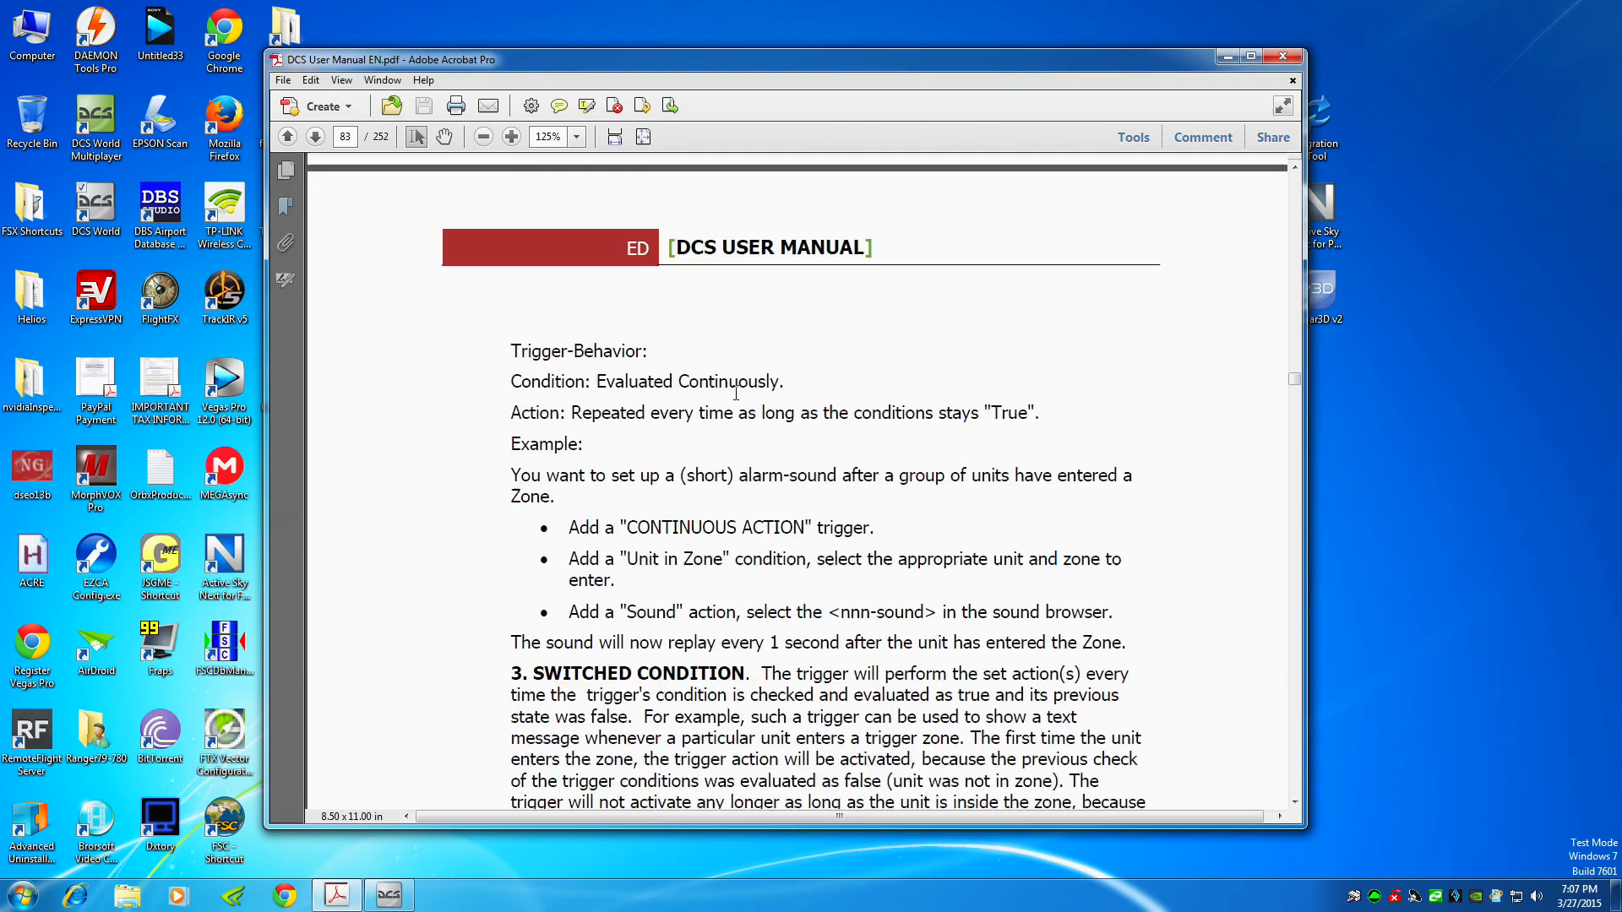
scroll(740, 401, "up", 15)
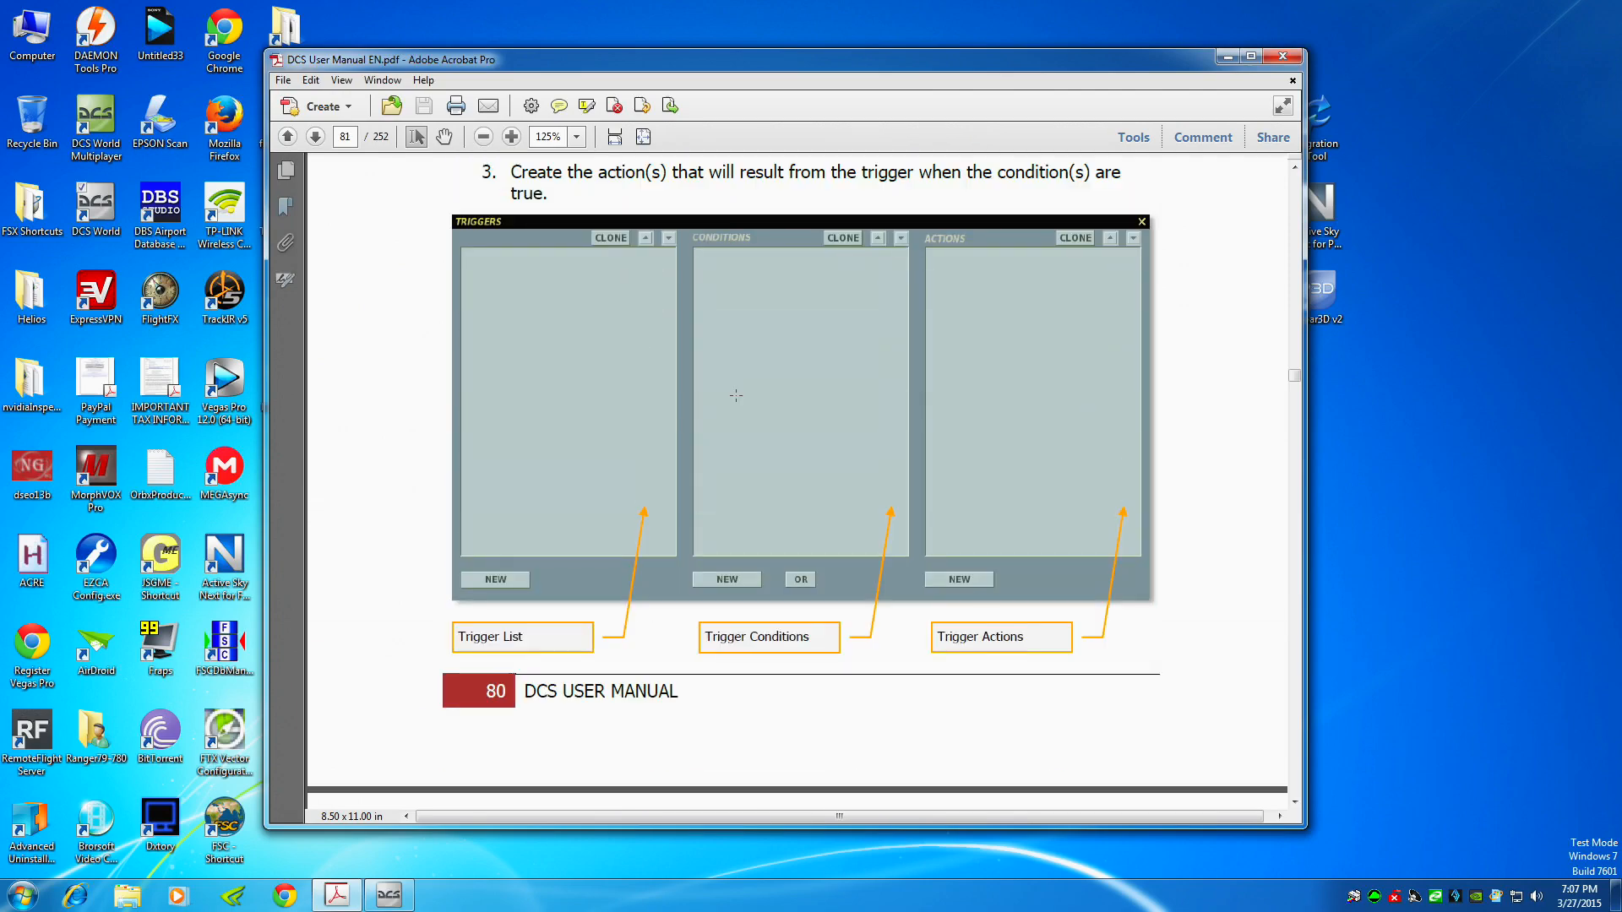
scroll(736, 395, "up", 3)
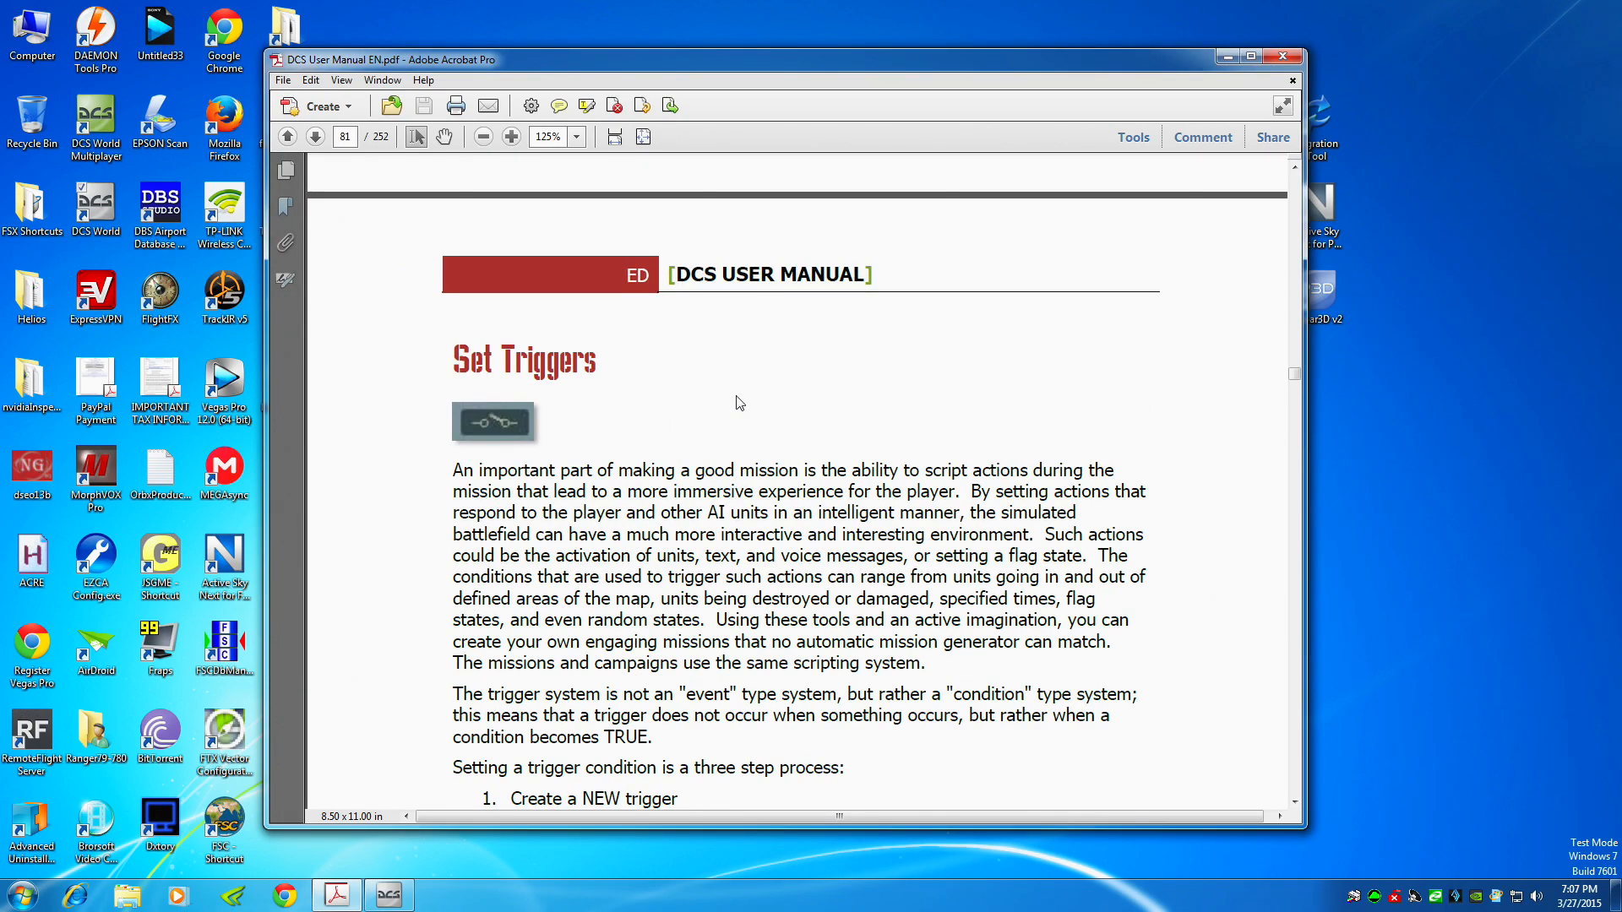